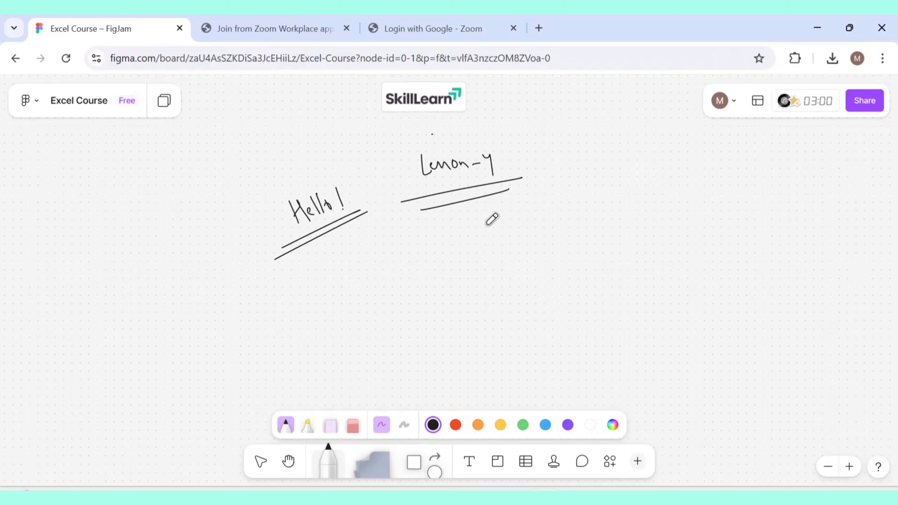
Annotate the board with notes on selecting a cell or range, copying, moving and Paste Special, plus a cell sketch.
{"action": "mouse_move", "coordinate": [487, 225]}
{"action": "left_mouse_down"}
{"action": "mouse_move", "coordinate": [489, 235]}
{"action": "mouse_move", "coordinate": [559, 202]}
{"action": "mouse_move", "coordinate": [571, 202]}
{"action": "mouse_move", "coordinate": [581, 221]}
{"action": "mouse_move", "coordinate": [635, 190]}
{"action": "left_mouse_up"}
{"action": "left_click_drag", "start_coordinate": [522, 264], "coordinate": [623, 232]}
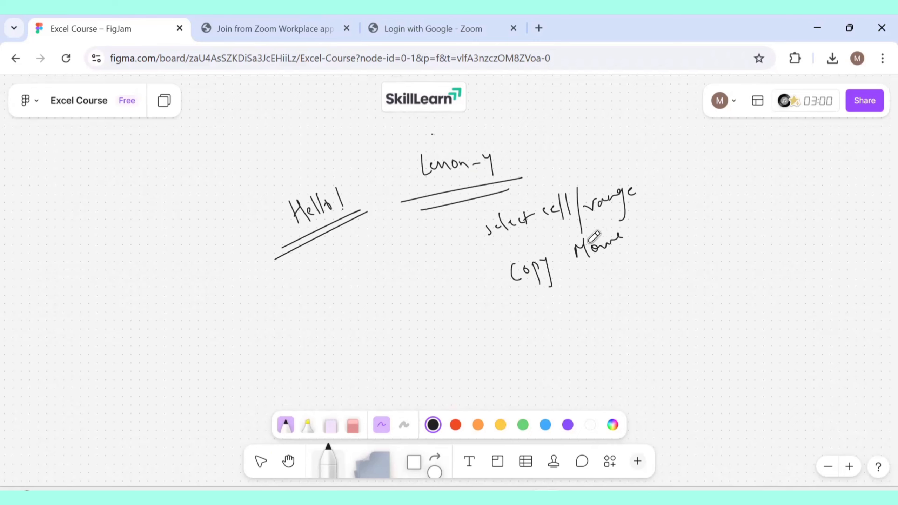
{"action": "left_click_drag", "start_coordinate": [337, 263], "coordinate": [369, 329]}
{"action": "left_click_drag", "start_coordinate": [363, 257], "coordinate": [390, 303]}
{"action": "left_click_drag", "start_coordinate": [392, 229], "coordinate": [410, 263]}
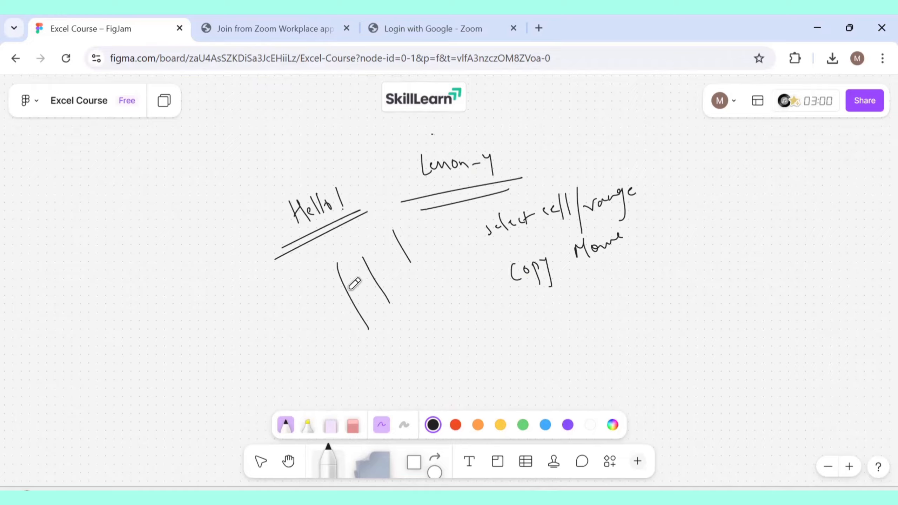
{"action": "mouse_move", "coordinate": [467, 228]}
{"action": "left_mouse_down"}
{"action": "mouse_move", "coordinate": [297, 316]}
{"action": "mouse_move", "coordinate": [505, 227]}
{"action": "left_mouse_up"}
{"action": "mouse_move", "coordinate": [364, 290]}
{"action": "left_mouse_down"}
{"action": "mouse_move", "coordinate": [357, 316]}
{"action": "mouse_move", "coordinate": [380, 298]}
{"action": "mouse_move", "coordinate": [388, 244]}
{"action": "left_mouse_up"}
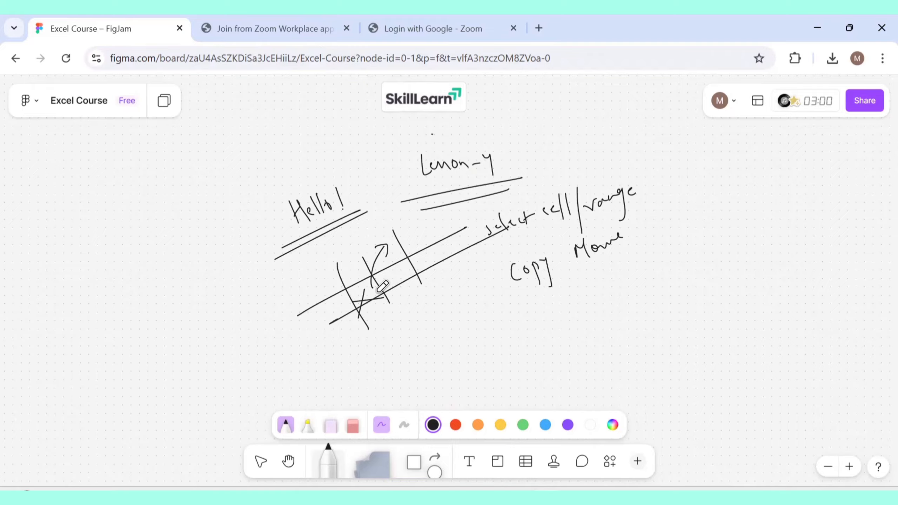
{"action": "mouse_move", "coordinate": [373, 287]}
{"action": "left_mouse_down"}
{"action": "mouse_move", "coordinate": [405, 263]}
{"action": "mouse_move", "coordinate": [402, 290]}
{"action": "left_mouse_up"}
{"action": "mouse_move", "coordinate": [406, 311]}
{"action": "left_mouse_down"}
{"action": "mouse_move", "coordinate": [419, 339]}
{"action": "mouse_move", "coordinate": [440, 294]}
{"action": "mouse_move", "coordinate": [493, 265]}
{"action": "mouse_move", "coordinate": [499, 273]}
{"action": "left_mouse_up"}
{"action": "left_click_drag", "start_coordinate": [388, 341], "coordinate": [512, 273]}
{"action": "left_click_drag", "start_coordinate": [387, 366], "coordinate": [532, 283]}
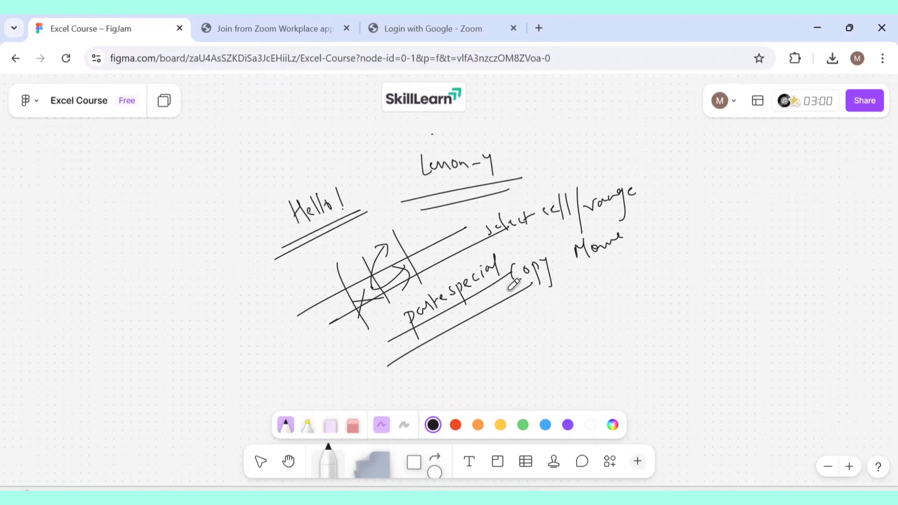
Undo the handwritten annotations until the whiteboard is clear.
{"action": "key", "text": "ctrl+z"}
{"action": "key", "text": "ctrl+z"}
{"action": "key", "text": "ctrl+z"}
{"action": "key", "text": "ctrl+z"}
{"action": "key", "text": "ctrl+z"}
{"action": "key", "text": "ctrl+z"}
{"action": "key", "text": "ctrl+z"}
{"action": "key", "text": "ctrl+z"}
{"action": "key", "text": "ctrl+z"}
{"action": "key", "text": "ctrl+z"}
{"action": "key", "text": "ctrl+z"}
{"action": "key", "text": "ctrl+z"}
{"action": "key", "text": "ctrl+z"}
{"action": "key", "text": "ctrl+z"}
{"action": "key", "text": "ctrl+z"}
{"action": "key", "text": "ctrl+z"}
{"action": "key", "text": "ctrl+z"}
{"action": "key", "text": "ctrl+z"}
{"action": "key", "text": "ctrl+z"}
{"action": "key", "text": "ctrl+z"}
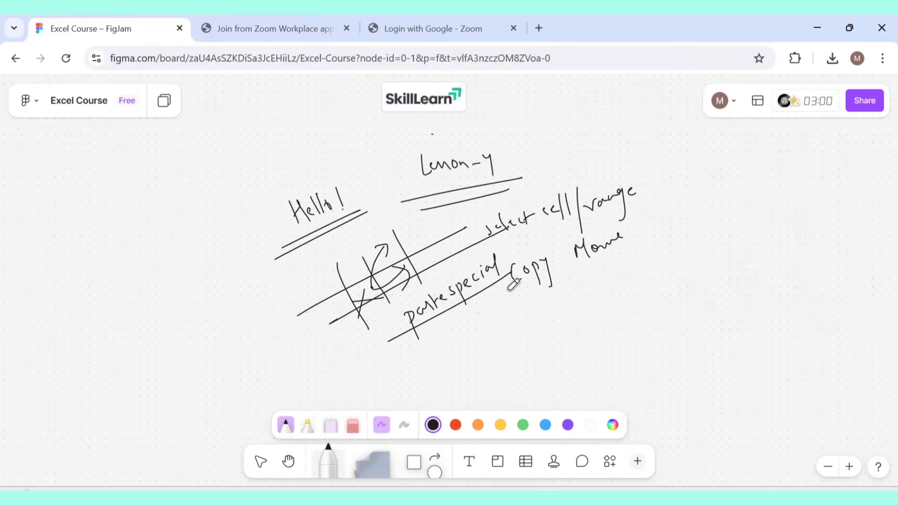
{"action": "key", "text": "ctrl+z"}
{"action": "key", "text": "ctrl+z"}
{"action": "key", "text": "ctrl+z"}
{"action": "key", "text": "ctrl+z"}
{"action": "key", "text": "ctrl+z"}
{"action": "key", "text": "ctrl+z"}
{"action": "key", "text": "ctrl+z"}
{"action": "key", "text": "ctrl+z"}
{"action": "key", "text": "ctrl+z"}
{"action": "key", "text": "ctrl+z"}
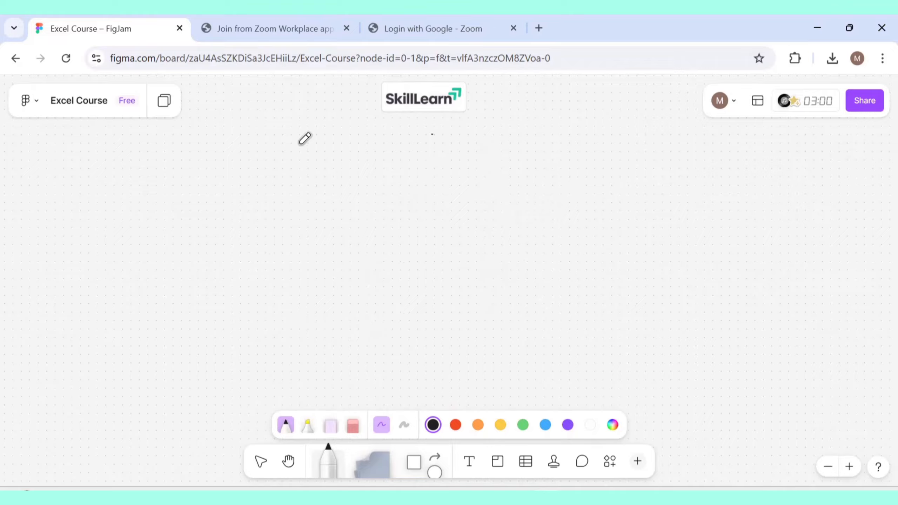
Write the list item '- Go to Special dialogue box' and strike out the repeated word 'Special'.
{"action": "left_click_drag", "start_coordinate": [283, 179], "coordinate": [352, 182]}
{"action": "left_click_drag", "start_coordinate": [345, 173], "coordinate": [484, 166]}
{"action": "left_click_drag", "start_coordinate": [490, 159], "coordinate": [501, 163]}
{"action": "mouse_move", "coordinate": [504, 149]}
{"action": "left_mouse_down"}
{"action": "mouse_move", "coordinate": [505, 163]}
{"action": "mouse_move", "coordinate": [594, 143]}
{"action": "mouse_move", "coordinate": [647, 156]}
{"action": "mouse_move", "coordinate": [638, 157]}
{"action": "left_mouse_up"}
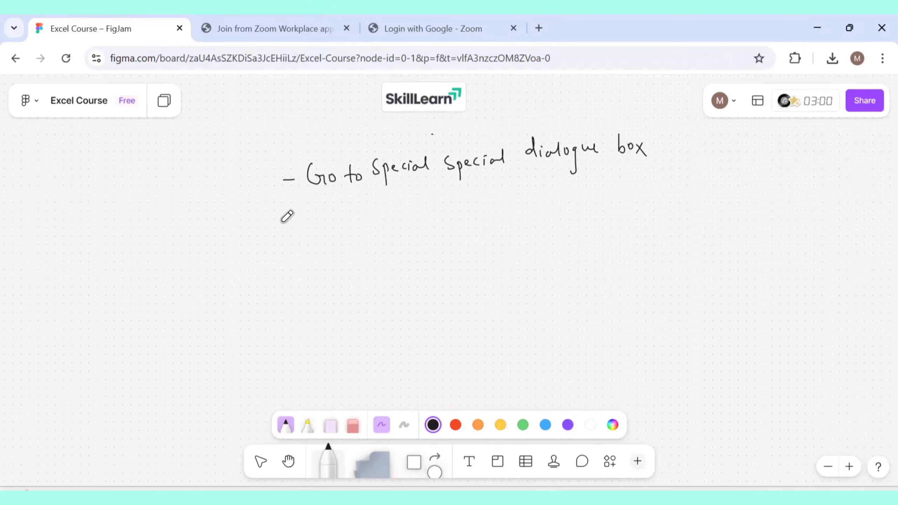
{"action": "mouse_move", "coordinate": [517, 153]}
{"action": "left_mouse_down"}
{"action": "mouse_move", "coordinate": [456, 166]}
{"action": "mouse_move", "coordinate": [509, 157]}
{"action": "mouse_move", "coordinate": [463, 162]}
{"action": "mouse_move", "coordinate": [502, 153]}
{"action": "mouse_move", "coordinate": [494, 159]}
{"action": "left_mouse_up"}
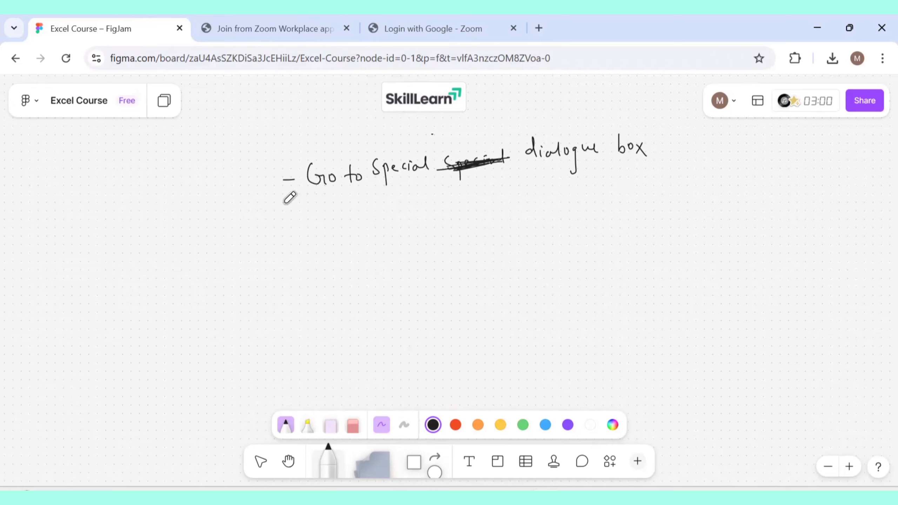
Tick off the Go to Special item and add '- Find and Replace' beneath it.
{"action": "left_click_drag", "start_coordinate": [256, 182], "coordinate": [363, 148]}
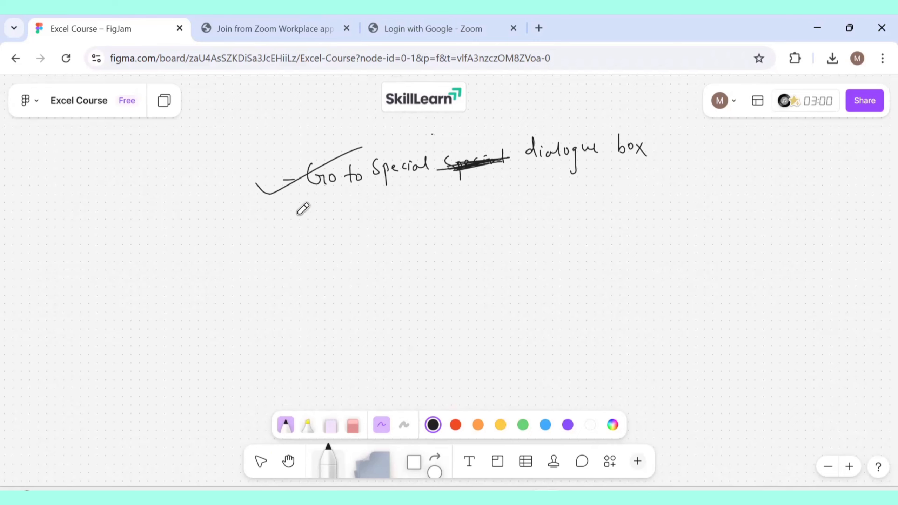
{"action": "mouse_move", "coordinate": [332, 204]}
{"action": "left_mouse_down"}
{"action": "mouse_move", "coordinate": [344, 203]}
{"action": "mouse_move", "coordinate": [334, 220]}
{"action": "mouse_move", "coordinate": [373, 202]}
{"action": "mouse_move", "coordinate": [455, 214]}
{"action": "mouse_move", "coordinate": [455, 223]}
{"action": "mouse_move", "coordinate": [488, 213]}
{"action": "left_mouse_up"}
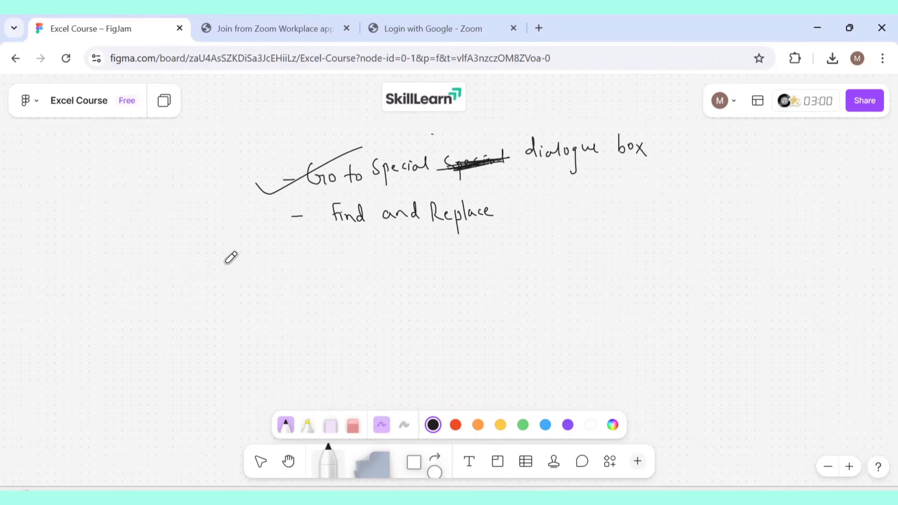
Tick off Find and Replace and add '- Adding Comments' to the list.
{"action": "left_click", "coordinate": [267, 221]}
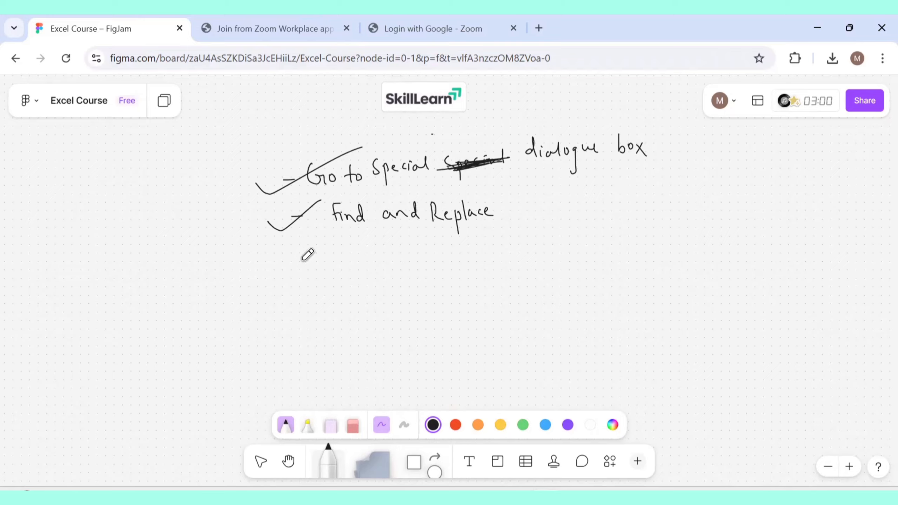
{"action": "mouse_move", "coordinate": [299, 259]}
{"action": "left_mouse_down"}
{"action": "mouse_move", "coordinate": [356, 266]}
{"action": "mouse_move", "coordinate": [354, 255]}
{"action": "mouse_move", "coordinate": [369, 264]}
{"action": "mouse_move", "coordinate": [398, 254]}
{"action": "mouse_move", "coordinate": [400, 285]}
{"action": "left_mouse_up"}
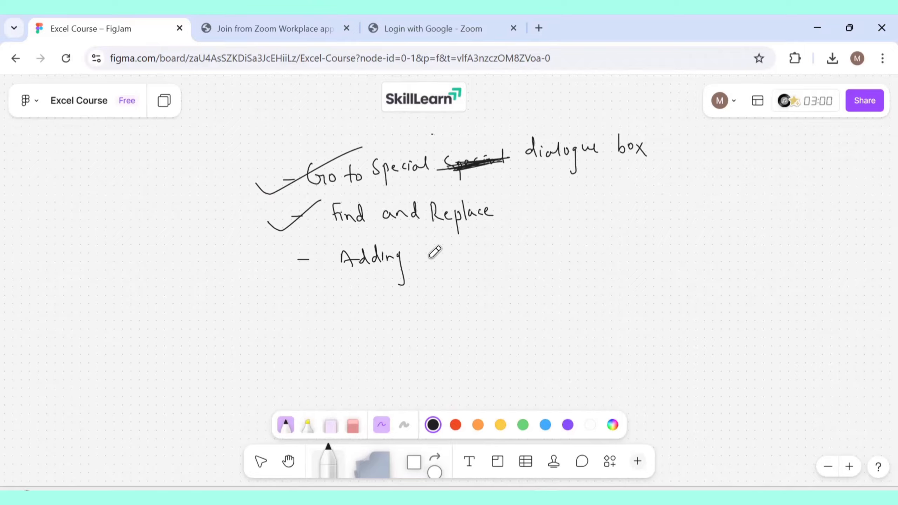
{"action": "mouse_move", "coordinate": [435, 248]}
{"action": "left_mouse_down"}
{"action": "mouse_move", "coordinate": [431, 261]}
{"action": "mouse_move", "coordinate": [493, 251]}
{"action": "left_mouse_up"}
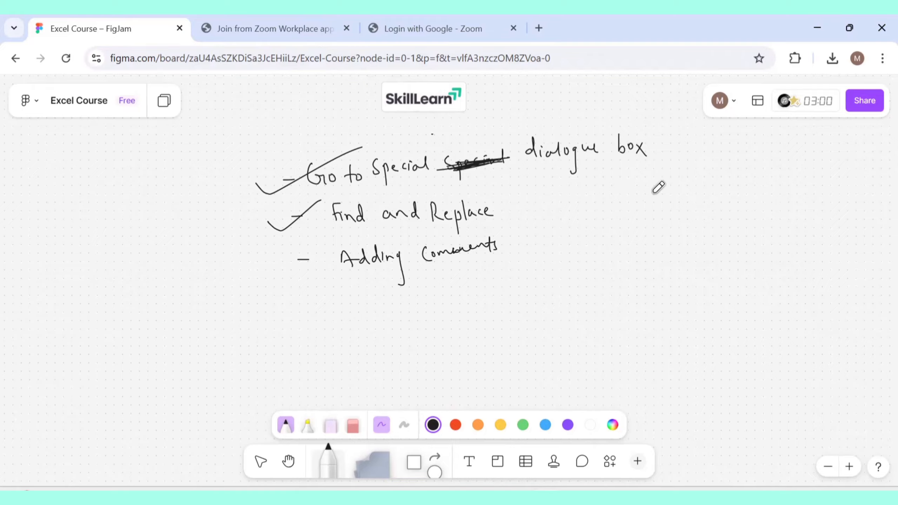
Write 'Comments' circled and underlined beside the list, with 'resolve' underlined beneath it.
{"action": "mouse_move", "coordinate": [660, 190]}
{"action": "left_mouse_down"}
{"action": "mouse_move", "coordinate": [701, 183]}
{"action": "mouse_move", "coordinate": [698, 190]}
{"action": "mouse_move", "coordinate": [742, 166]}
{"action": "mouse_move", "coordinate": [641, 230]}
{"action": "mouse_move", "coordinate": [767, 184]}
{"action": "mouse_move", "coordinate": [701, 236]}
{"action": "mouse_move", "coordinate": [749, 184]}
{"action": "left_mouse_up"}
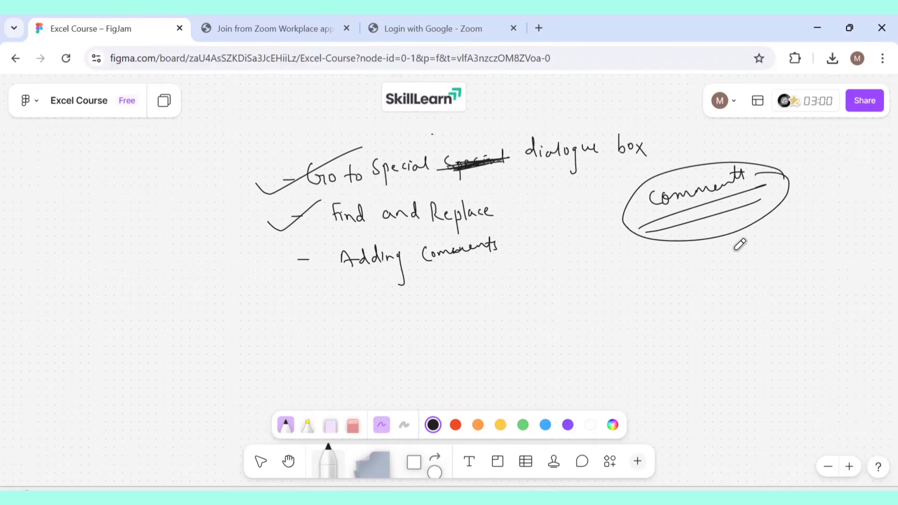
{"action": "left_click_drag", "start_coordinate": [735, 249], "coordinate": [791, 237]}
{"action": "left_click_drag", "start_coordinate": [803, 243], "coordinate": [729, 274]}
{"action": "left_click_drag", "start_coordinate": [795, 258], "coordinate": [728, 286]}
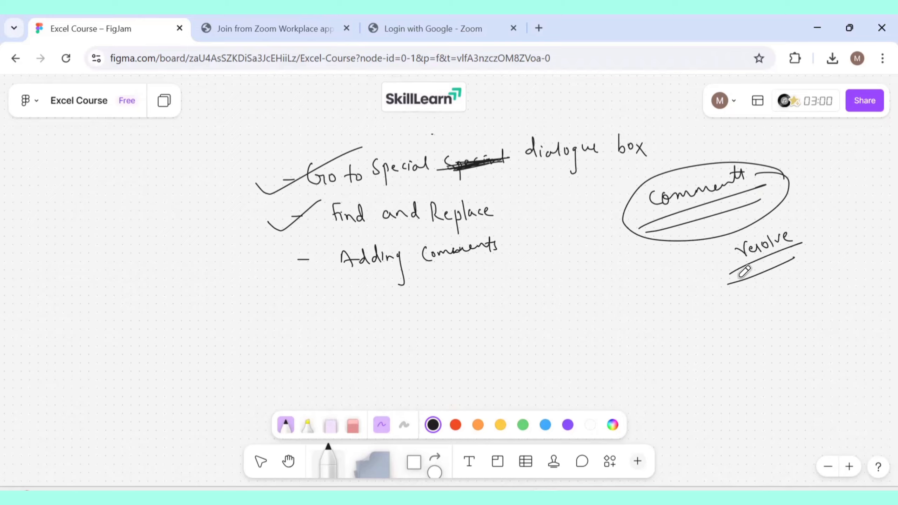
Tick off Adding Comments and add '- Quick Analysis' to the list.
{"action": "left_click_drag", "start_coordinate": [276, 269], "coordinate": [352, 239]}
{"action": "left_click_drag", "start_coordinate": [305, 271], "coordinate": [385, 233]}
{"action": "mouse_move", "coordinate": [312, 308]}
{"action": "left_mouse_down"}
{"action": "mouse_move", "coordinate": [361, 305]}
{"action": "mouse_move", "coordinate": [365, 333]}
{"action": "left_mouse_up"}
{"action": "left_click_drag", "start_coordinate": [371, 307], "coordinate": [403, 310]}
{"action": "mouse_move", "coordinate": [410, 297]}
{"action": "left_mouse_down"}
{"action": "mouse_move", "coordinate": [410, 311]}
{"action": "mouse_move", "coordinate": [446, 283]}
{"action": "mouse_move", "coordinate": [454, 300]}
{"action": "left_mouse_up"}
{"action": "mouse_move", "coordinate": [456, 293]}
{"action": "left_mouse_down"}
{"action": "mouse_move", "coordinate": [456, 301]}
{"action": "mouse_move", "coordinate": [493, 283]}
{"action": "mouse_move", "coordinate": [497, 298]}
{"action": "left_mouse_up"}
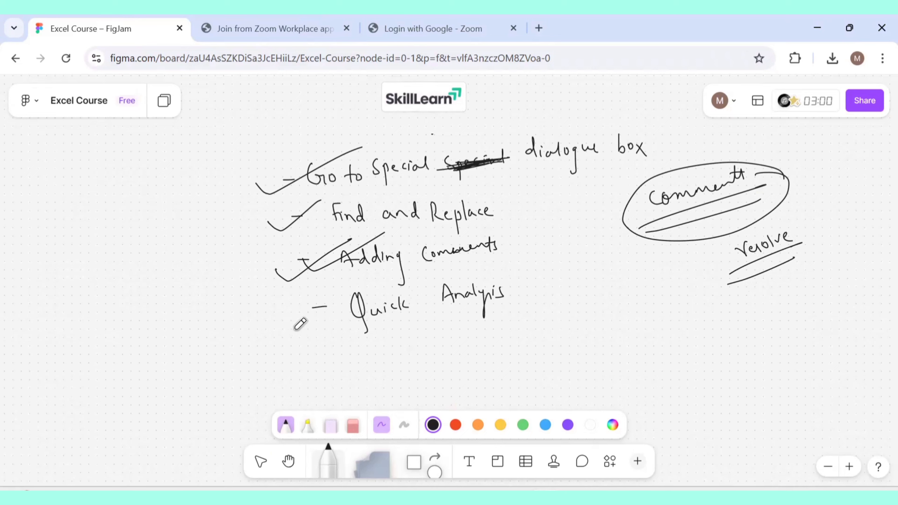
Tick off Quick Analysis and switch to the Book1 workbook in Excel.
{"action": "left_click_drag", "start_coordinate": [274, 315], "coordinate": [377, 278]}
{"action": "left_click_drag", "start_coordinate": [306, 304], "coordinate": [406, 271]}
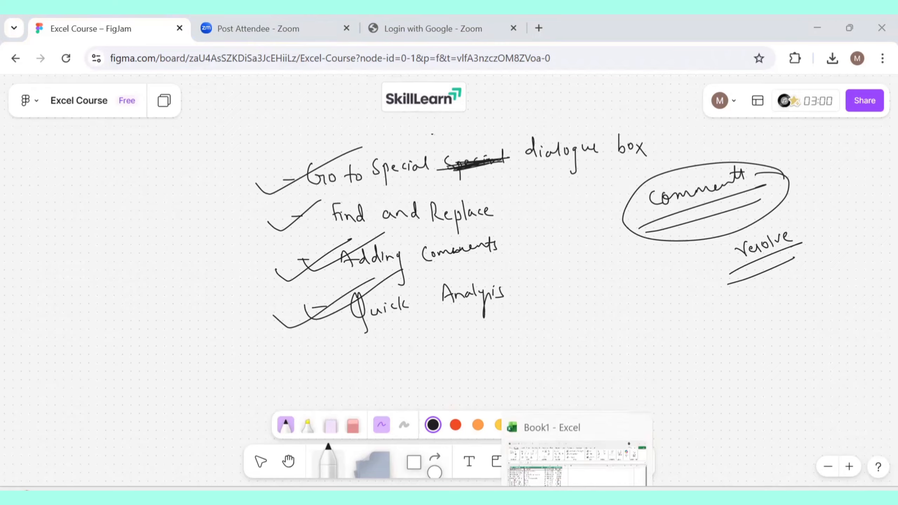
{"action": "left_click", "coordinate": [577, 460]}
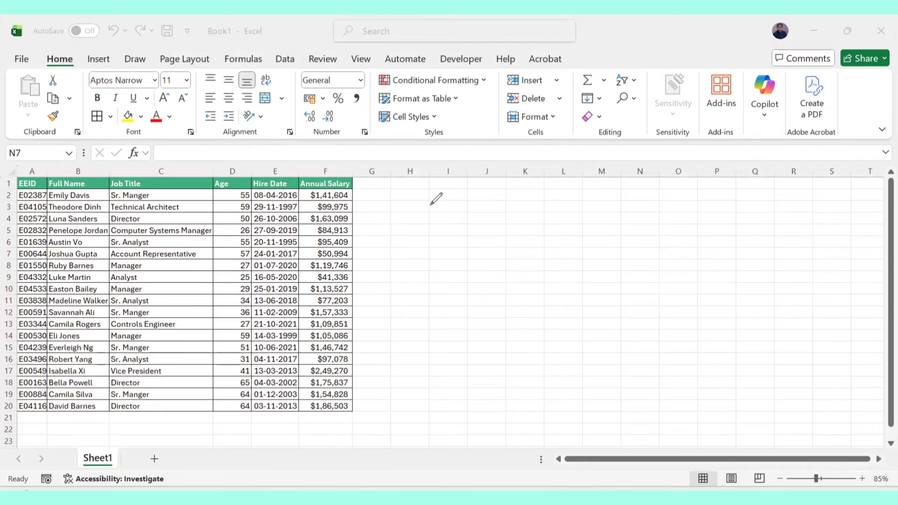
Handwrite 'Go to Special dialogue box' with underlines beside the employee table.
{"action": "left_click_drag", "start_coordinate": [430, 204], "coordinate": [450, 221]}
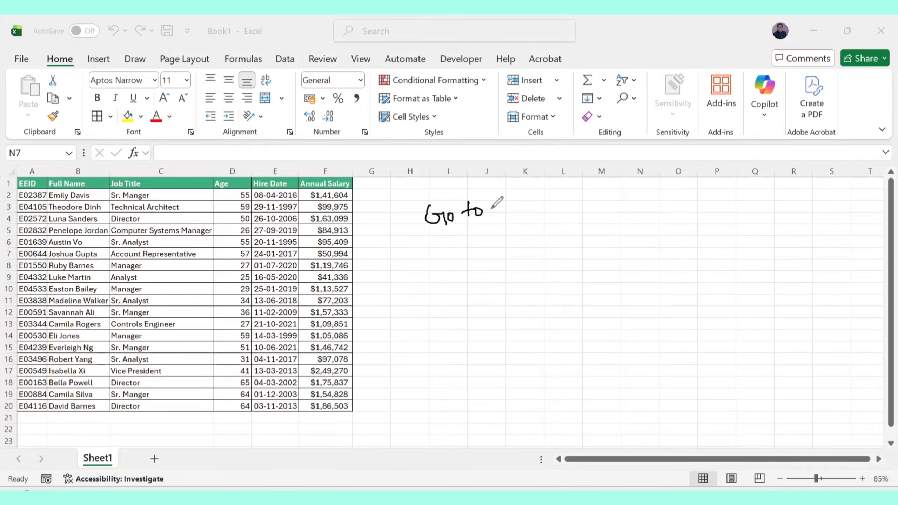
{"action": "mouse_move", "coordinate": [511, 206]}
{"action": "left_mouse_down"}
{"action": "mouse_move", "coordinate": [516, 226]}
{"action": "mouse_move", "coordinate": [527, 204]}
{"action": "mouse_move", "coordinate": [542, 199]}
{"action": "mouse_move", "coordinate": [608, 194]}
{"action": "mouse_move", "coordinate": [615, 219]}
{"action": "mouse_move", "coordinate": [623, 200]}
{"action": "mouse_move", "coordinate": [686, 202]}
{"action": "left_mouse_up"}
{"action": "left_click_drag", "start_coordinate": [687, 188], "coordinate": [675, 202]}
{"action": "left_click_drag", "start_coordinate": [442, 245], "coordinate": [685, 200]}
{"action": "left_click_drag", "start_coordinate": [431, 267], "coordinate": [751, 193]}
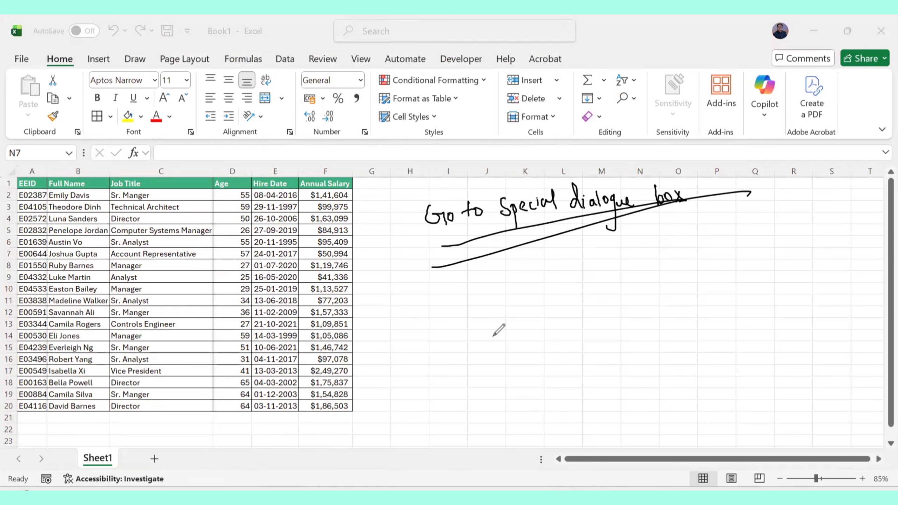
Undo all handwritten annotations on the sheet.
{"action": "key", "text": "ctrl+z"}
{"action": "key", "text": "ctrl+z"}
{"action": "key", "text": "ctrl+z"}
{"action": "key", "text": "ctrl+z"}
{"action": "key", "text": "ctrl+z"}
{"action": "key", "text": "ctrl+z"}
{"action": "key", "text": "ctrl+z"}
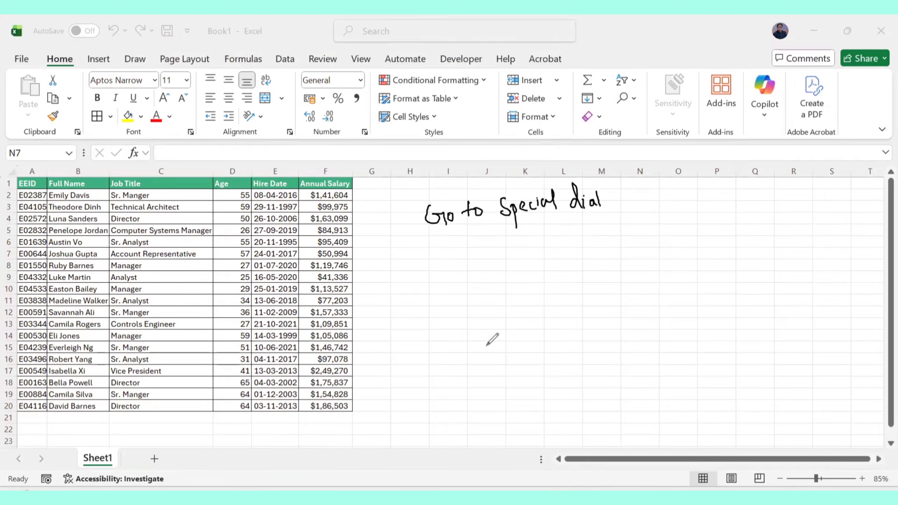
{"action": "key", "text": "ctrl+z"}
{"action": "key", "text": "ctrl+z"}
{"action": "key", "text": "ctrl+z"}
{"action": "key", "text": "ctrl+z"}
{"action": "key", "text": "ctrl+z"}
{"action": "key", "text": "ctrl+z"}
{"action": "key", "text": "ctrl+z"}
{"action": "key", "text": "ctrl+z"}
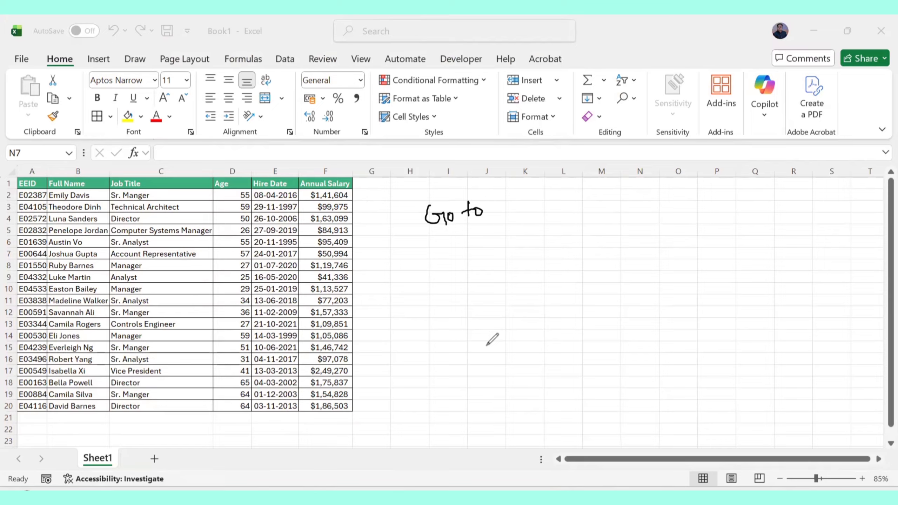
{"action": "key", "text": "ctrl+z"}
{"action": "key", "text": "ctrl+z"}
{"action": "key", "text": "ctrl+z"}
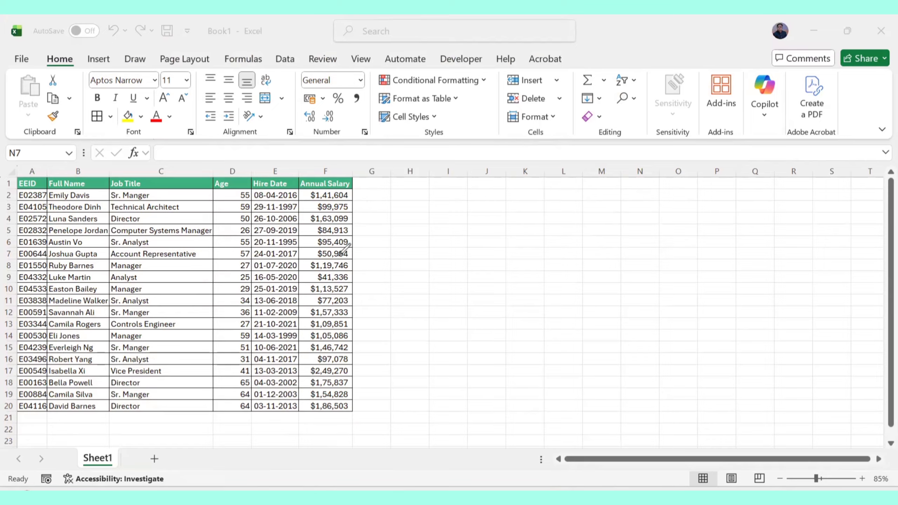
Draw ticks on the table headers and label the table 'Table' with an arrow.
{"action": "mouse_move", "coordinate": [360, 259]}
{"action": "left_mouse_down"}
{"action": "mouse_move", "coordinate": [428, 221]}
{"action": "mouse_move", "coordinate": [446, 231]}
{"action": "left_mouse_up"}
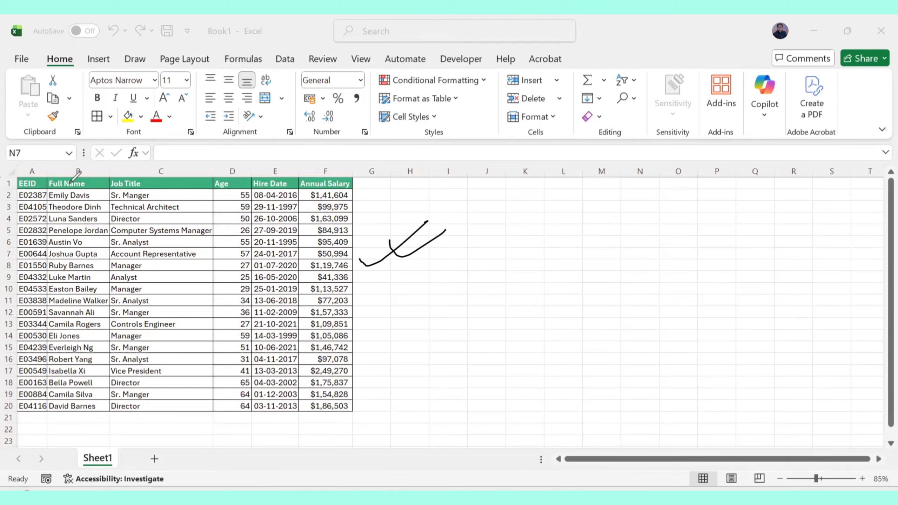
{"action": "left_click_drag", "start_coordinate": [149, 185], "coordinate": [186, 180]}
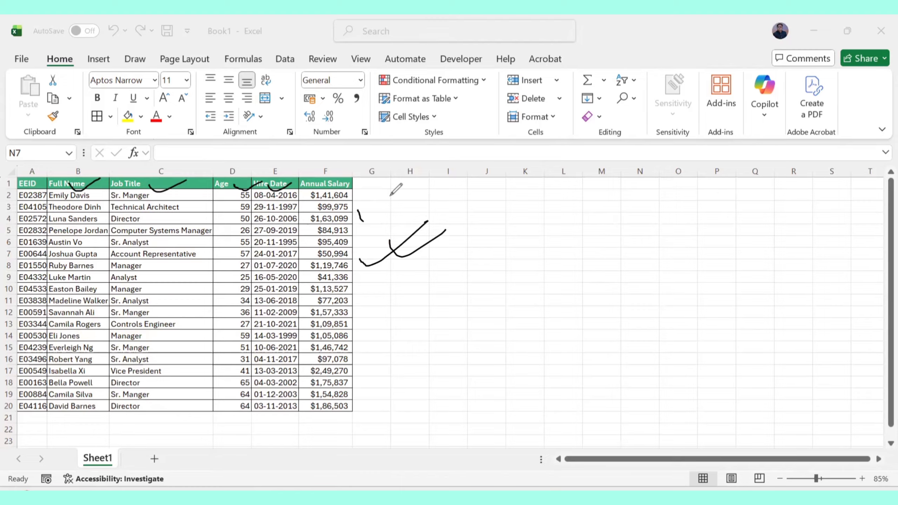
{"action": "left_click_drag", "start_coordinate": [362, 222], "coordinate": [401, 219]}
{"action": "mouse_move", "coordinate": [441, 207]}
{"action": "left_mouse_down"}
{"action": "mouse_move", "coordinate": [457, 198]}
{"action": "mouse_move", "coordinate": [467, 212]}
{"action": "mouse_move", "coordinate": [450, 208]}
{"action": "left_mouse_up"}
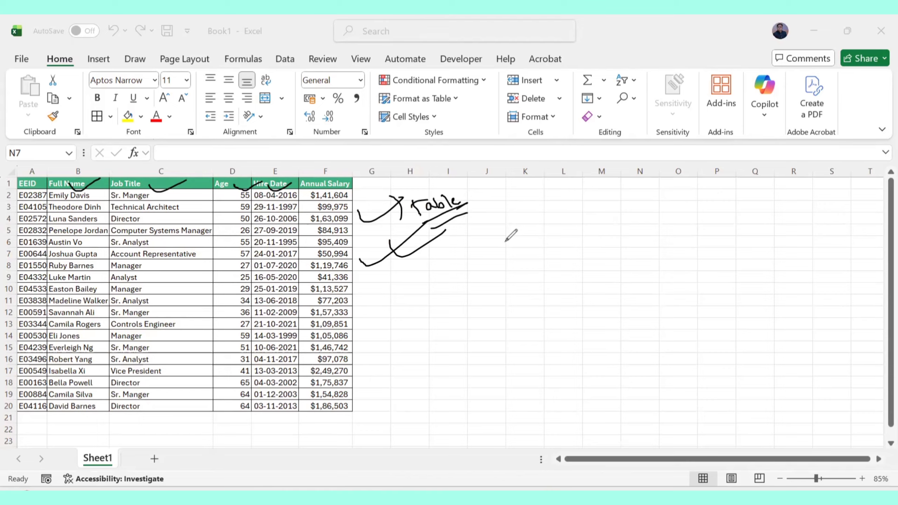
Undo the 'Table' label strokes.
{"action": "key", "text": "ctrl+z"}
{"action": "key", "text": "ctrl+z"}
{"action": "key", "text": "ctrl+z"}
{"action": "key", "text": "ctrl+z"}
{"action": "key", "text": "ctrl+z"}
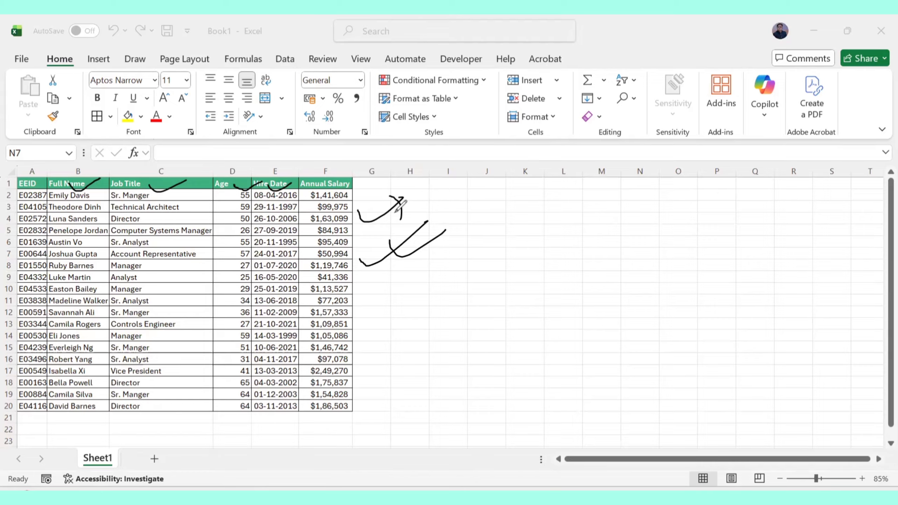
{"action": "key", "text": "ctrl+z"}
Draw diagonal strokes across the employee data range.
{"action": "left_click_drag", "start_coordinate": [53, 184], "coordinate": [18, 254]}
{"action": "left_click_drag", "start_coordinate": [145, 184], "coordinate": [94, 277]}
{"action": "left_click_drag", "start_coordinate": [225, 202], "coordinate": [162, 278]}
{"action": "left_click_drag", "start_coordinate": [299, 228], "coordinate": [220, 319]}
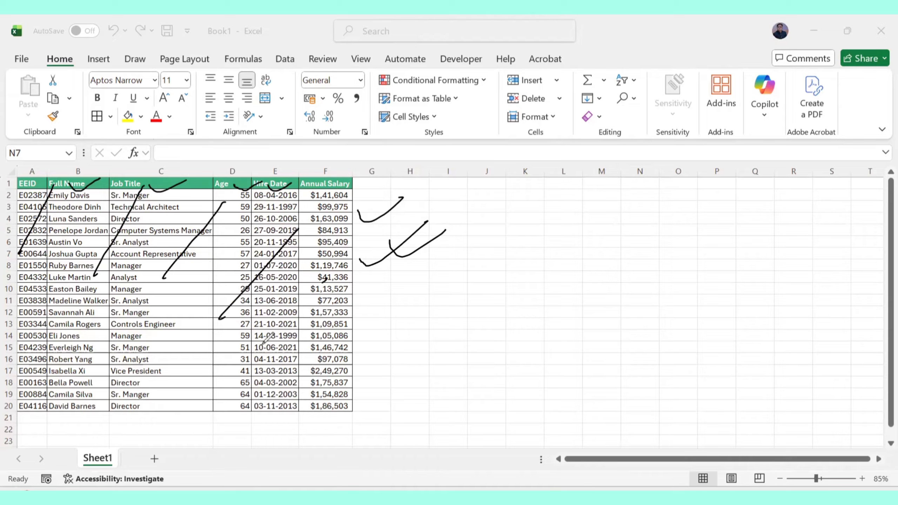
{"action": "left_click_drag", "start_coordinate": [327, 278], "coordinate": [256, 351]}
Write 'Range' with an arrow and underlines beside the table.
{"action": "mouse_move", "coordinate": [366, 304]}
{"action": "left_mouse_down"}
{"action": "mouse_move", "coordinate": [401, 302]}
{"action": "mouse_move", "coordinate": [425, 281]}
{"action": "mouse_move", "coordinate": [465, 272]}
{"action": "left_mouse_up"}
{"action": "left_click_drag", "start_coordinate": [423, 302], "coordinate": [493, 270]}
{"action": "left_click_drag", "start_coordinate": [418, 319], "coordinate": [497, 271]}
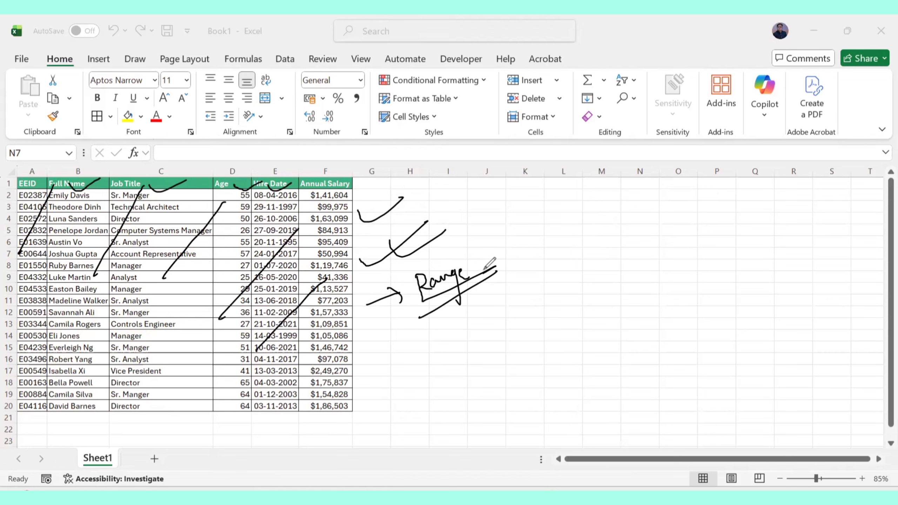
Undo and erase all annotations on the sheet.
{"action": "key", "text": "ctrl+z"}
{"action": "key", "text": "e"}
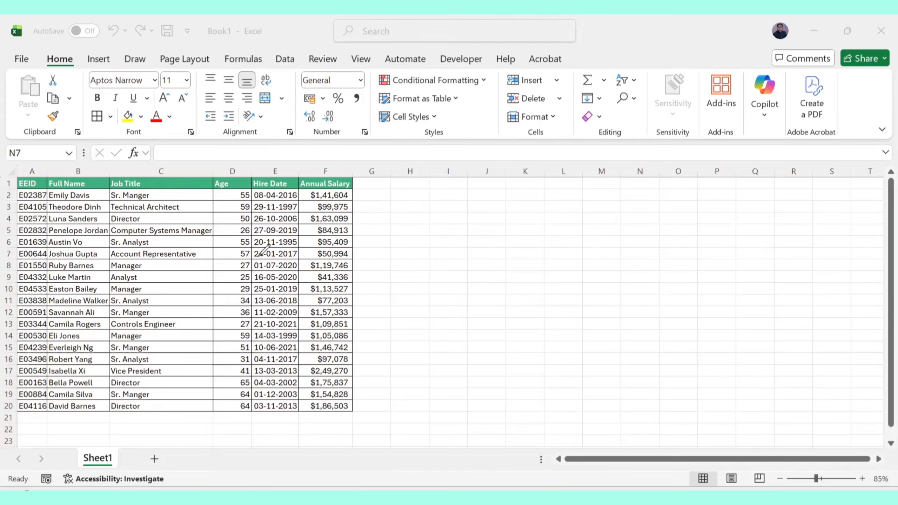
{"action": "left_click_drag", "start_coordinate": [389, 239], "coordinate": [444, 234]}
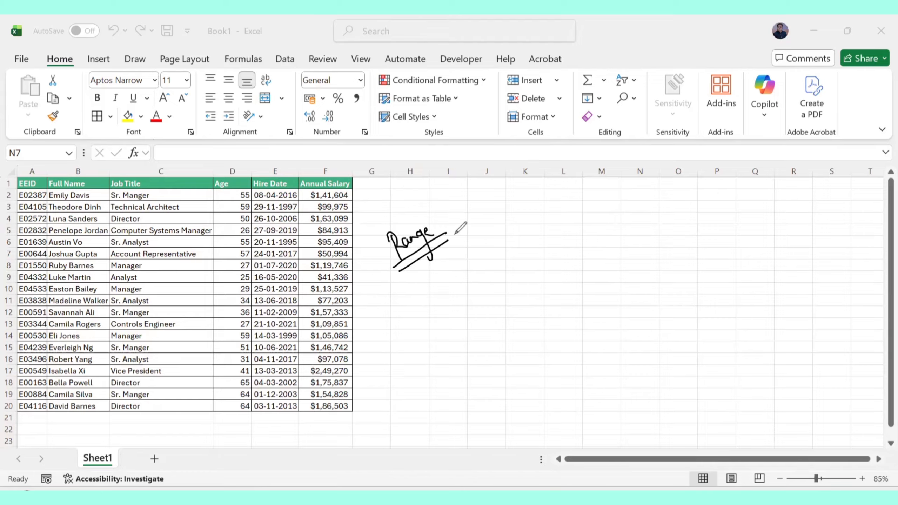
{"action": "key", "text": "ctrl+z"}
{"action": "key", "text": "ctrl+z"}
{"action": "key", "text": "ctrl+z"}
{"action": "key", "text": "ctrl+z"}
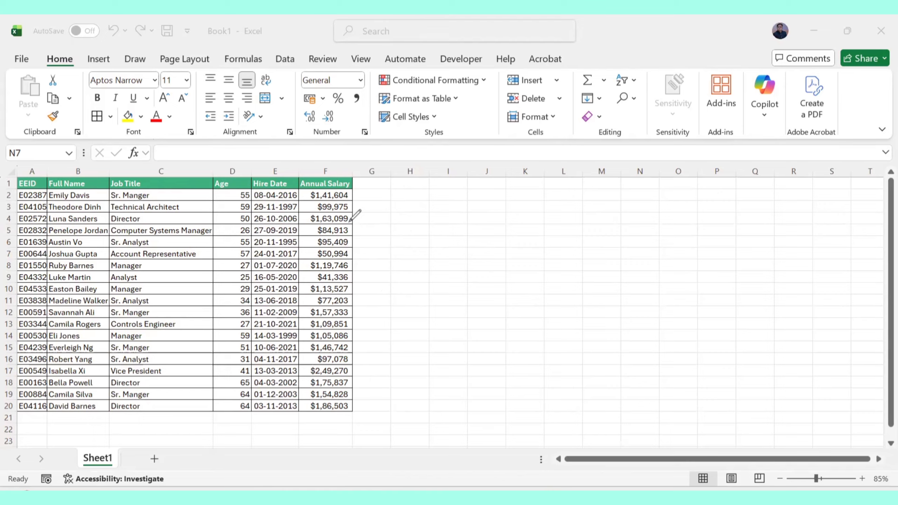
Write 'Small' beside the table and tick the first and last cells of column A.
{"action": "left_click_drag", "start_coordinate": [374, 211], "coordinate": [373, 222]}
{"action": "left_click_drag", "start_coordinate": [378, 213], "coordinate": [407, 196]}
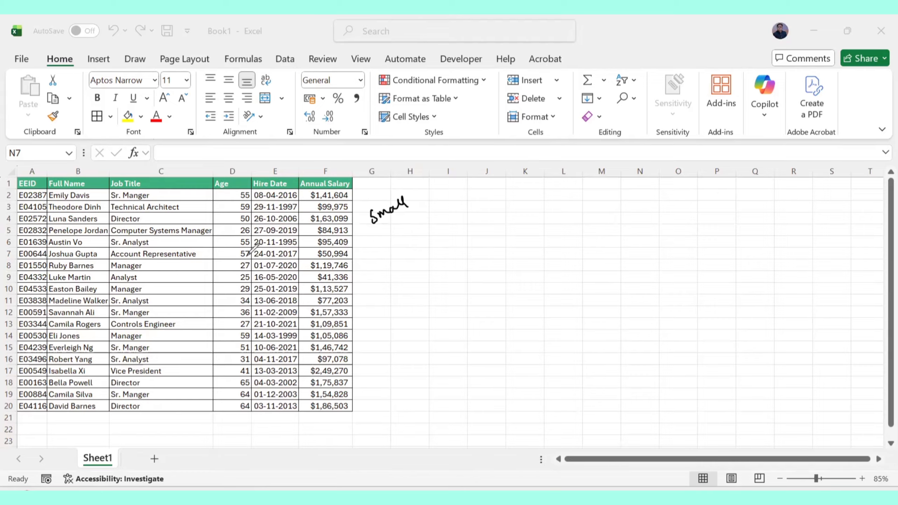
{"action": "left_click_drag", "start_coordinate": [7, 183], "coordinate": [15, 191]}
{"action": "left_click_drag", "start_coordinate": [11, 183], "coordinate": [17, 190]}
{"action": "left_click_drag", "start_coordinate": [9, 406], "coordinate": [44, 404]}
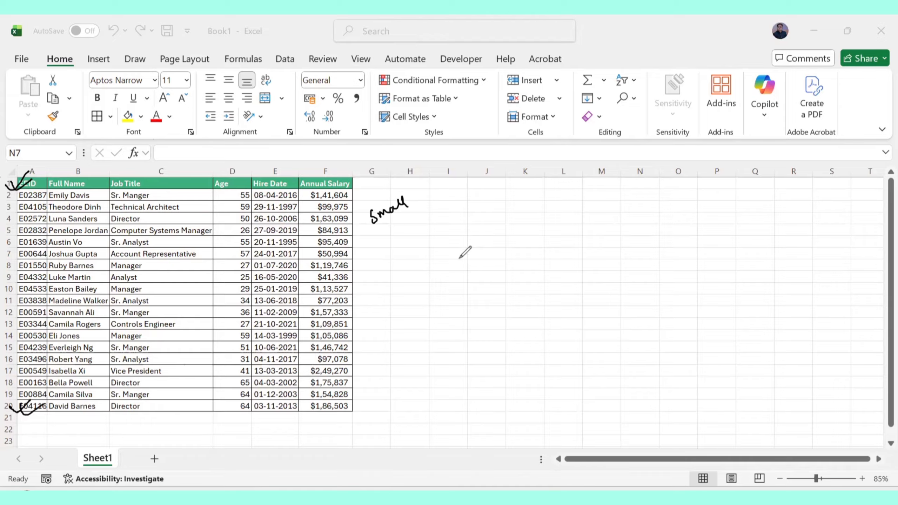
Write 'Data' with an underline below 'Small'.
{"action": "mouse_move", "coordinate": [453, 252]}
{"action": "left_mouse_down"}
{"action": "mouse_move", "coordinate": [456, 267]}
{"action": "mouse_move", "coordinate": [476, 244]}
{"action": "mouse_move", "coordinate": [492, 249]}
{"action": "left_mouse_up"}
{"action": "mouse_move", "coordinate": [455, 275]}
{"action": "left_mouse_down"}
{"action": "mouse_move", "coordinate": [507, 252]}
{"action": "mouse_move", "coordinate": [485, 247]}
{"action": "left_mouse_up"}
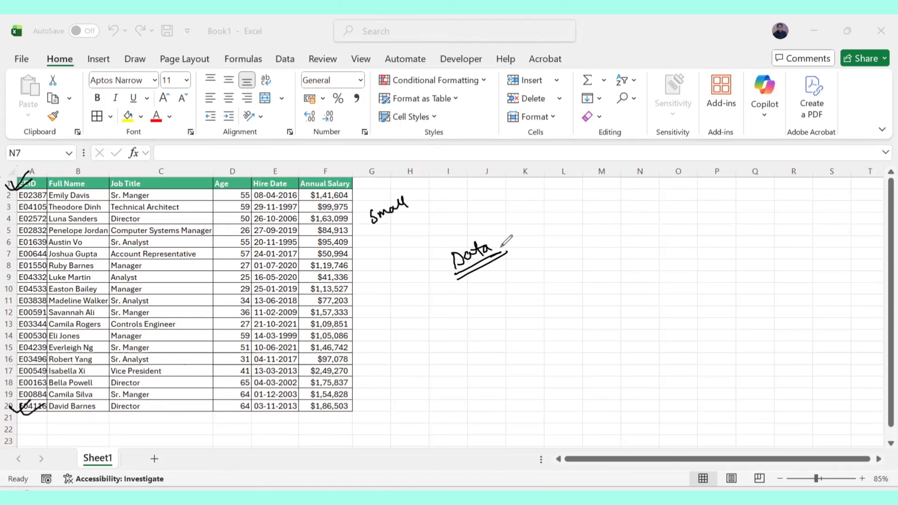
Write '5,00,000' with two underlines beside 'Data'.
{"action": "mouse_move", "coordinate": [557, 222]}
{"action": "left_mouse_down"}
{"action": "mouse_move", "coordinate": [546, 241]}
{"action": "mouse_move", "coordinate": [564, 241]}
{"action": "mouse_move", "coordinate": [591, 221]}
{"action": "mouse_move", "coordinate": [596, 232]}
{"action": "mouse_move", "coordinate": [605, 210]}
{"action": "left_mouse_up"}
{"action": "left_click_drag", "start_coordinate": [615, 210], "coordinate": [624, 210]}
{"action": "left_click_drag", "start_coordinate": [545, 242], "coordinate": [646, 213]}
{"action": "left_click_drag", "start_coordinate": [537, 258], "coordinate": [644, 221]}
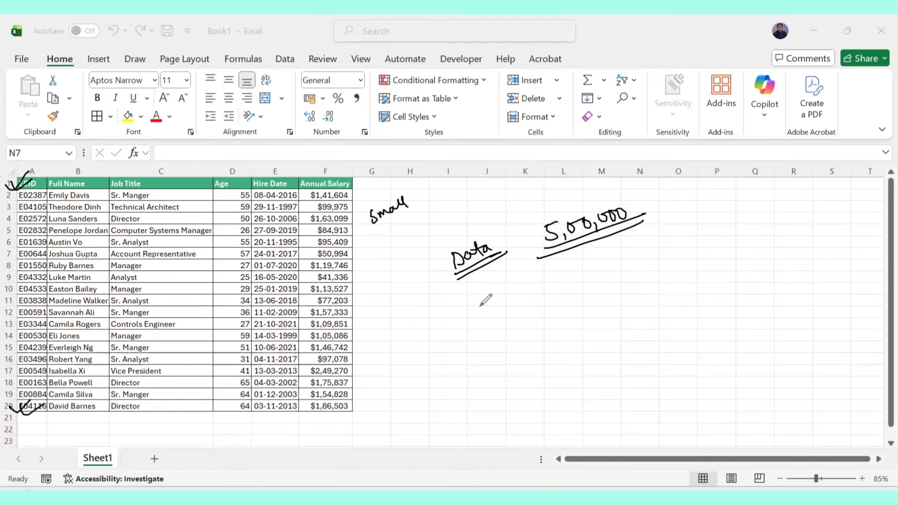
Write 'find columns cells' and 'these are errors' with underlines below the earlier notes.
{"action": "left_click_drag", "start_coordinate": [476, 306], "coordinate": [591, 280]}
{"action": "left_click_drag", "start_coordinate": [549, 304], "coordinate": [604, 277]}
{"action": "left_click_drag", "start_coordinate": [558, 313], "coordinate": [594, 291]}
{"action": "mouse_move", "coordinate": [517, 342]}
{"action": "left_mouse_down"}
{"action": "mouse_move", "coordinate": [553, 315]}
{"action": "mouse_move", "coordinate": [568, 320]}
{"action": "mouse_move", "coordinate": [564, 328]}
{"action": "left_mouse_up"}
{"action": "left_click_drag", "start_coordinate": [530, 353], "coordinate": [589, 319]}
{"action": "mouse_move", "coordinate": [647, 264]}
{"action": "left_mouse_down"}
{"action": "mouse_move", "coordinate": [639, 280]}
{"action": "mouse_move", "coordinate": [693, 258]}
{"action": "left_mouse_up"}
{"action": "left_click", "coordinate": [686, 260]}
{"action": "mouse_move", "coordinate": [660, 294]}
{"action": "left_mouse_down"}
{"action": "mouse_move", "coordinate": [660, 303]}
{"action": "mouse_move", "coordinate": [718, 262]}
{"action": "mouse_move", "coordinate": [735, 263]}
{"action": "left_mouse_up"}
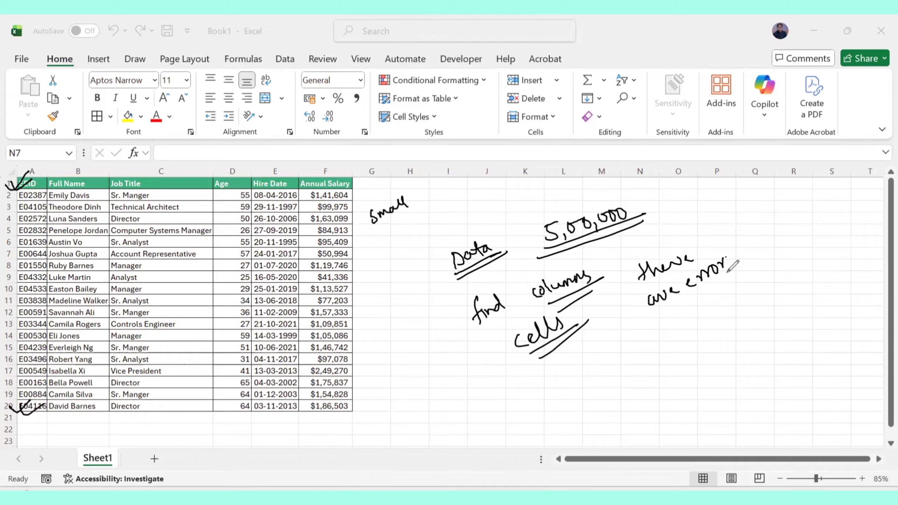
{"action": "mouse_move", "coordinate": [688, 297]}
{"action": "left_mouse_down"}
{"action": "mouse_move", "coordinate": [741, 271]}
{"action": "mouse_move", "coordinate": [735, 284]}
{"action": "left_mouse_up"}
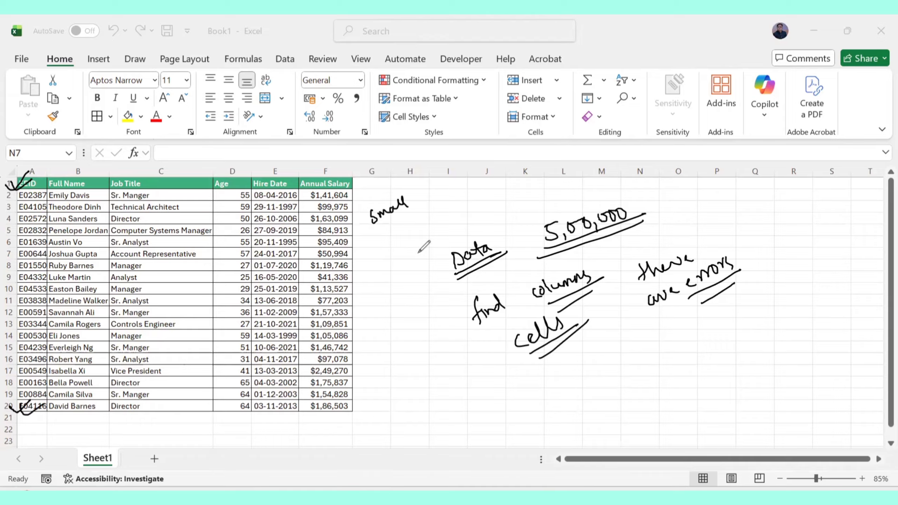
Write a circled 'for' under 'Small', plus a struck-out 'Data' and an underlined 'Div1' above.
{"action": "mouse_move", "coordinate": [392, 228]}
{"action": "left_mouse_down"}
{"action": "mouse_move", "coordinate": [388, 251]}
{"action": "mouse_move", "coordinate": [409, 233]}
{"action": "mouse_move", "coordinate": [401, 251]}
{"action": "mouse_move", "coordinate": [423, 212]}
{"action": "left_mouse_up"}
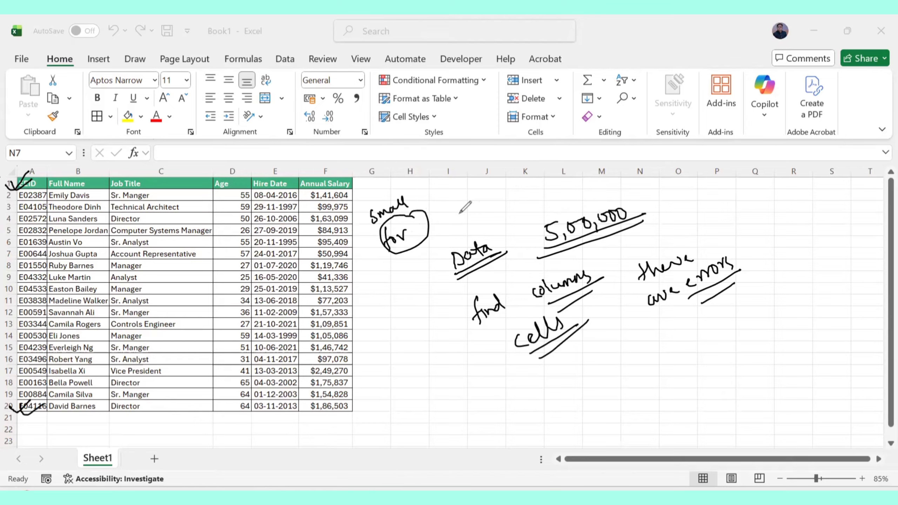
{"action": "mouse_move", "coordinate": [454, 204]}
{"action": "left_mouse_down"}
{"action": "mouse_move", "coordinate": [455, 217]}
{"action": "mouse_move", "coordinate": [480, 214]}
{"action": "left_mouse_up"}
{"action": "left_click_drag", "start_coordinate": [482, 204], "coordinate": [492, 201]}
{"action": "left_click_drag", "start_coordinate": [460, 229], "coordinate": [503, 205]}
{"action": "mouse_move", "coordinate": [483, 221]}
{"action": "left_mouse_down"}
{"action": "mouse_move", "coordinate": [508, 204]}
{"action": "mouse_move", "coordinate": [534, 212]}
{"action": "left_mouse_up"}
{"action": "left_click_drag", "start_coordinate": [537, 203], "coordinate": [577, 206]}
{"action": "left_click", "coordinate": [550, 210]}
{"action": "left_click_drag", "start_coordinate": [521, 229], "coordinate": [580, 208]}
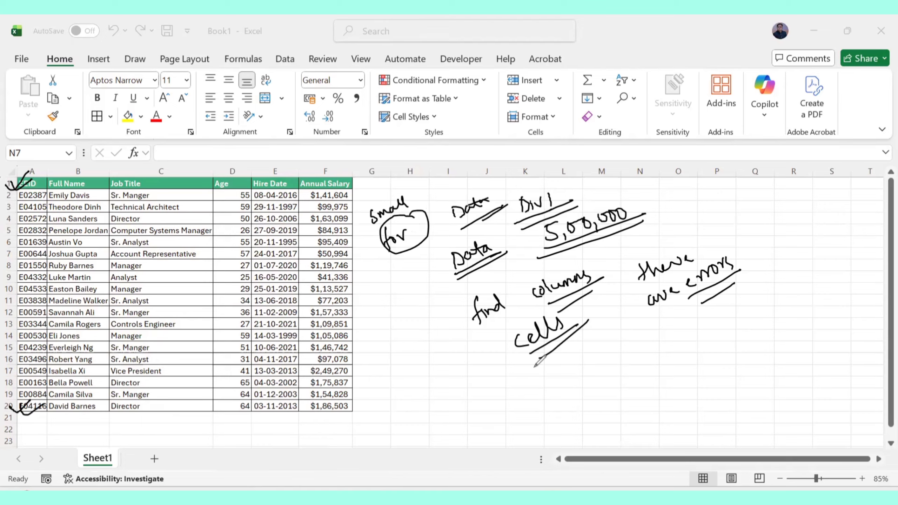
Undo the recent handwritten annotations one by one until the sheet is clear.
{"action": "key", "text": "ctrl+z"}
{"action": "key", "text": "ctrl+z"}
{"action": "key", "text": "ctrl+z"}
{"action": "key", "text": "ctrl+z"}
{"action": "key", "text": "ctrl+z"}
{"action": "key", "text": "ctrl+z"}
{"action": "key", "text": "ctrl+z"}
{"action": "key", "text": "ctrl+z"}
{"action": "key", "text": "ctrl+z"}
{"action": "key", "text": "ctrl+z"}
{"action": "key", "text": "ctrl+z"}
{"action": "key", "text": "ctrl+z"}
{"action": "key", "text": "ctrl+z"}
{"action": "key", "text": "ctrl+z"}
{"action": "key", "text": "ctrl+z"}
{"action": "key", "text": "ctrl+z"}
{"action": "key", "text": "ctrl+z"}
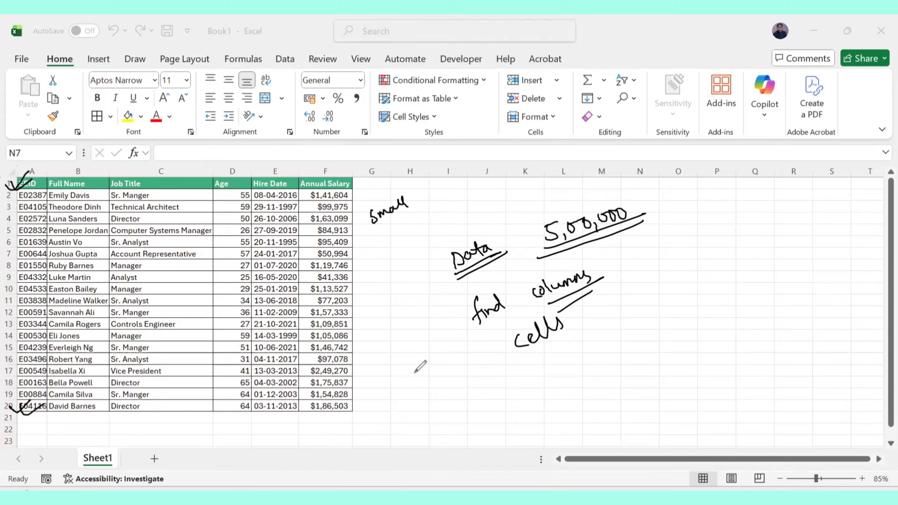
{"action": "key", "text": "ctrl+z"}
{"action": "key", "text": "ctrl+z"}
{"action": "key", "text": "ctrl+z"}
{"action": "key", "text": "ctrl+z"}
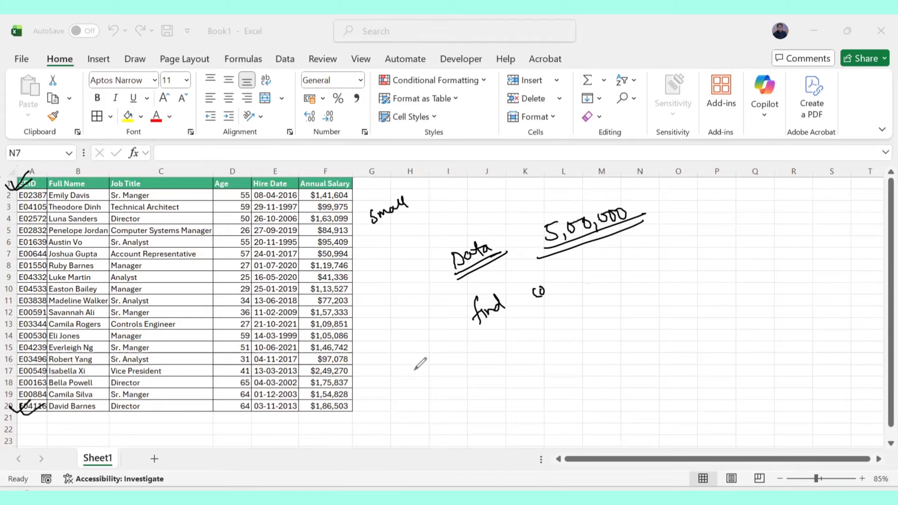
{"action": "key", "text": "ctrl+z"}
{"action": "key", "text": "ctrl+z"}
{"action": "key", "text": "ctrl+z"}
{"action": "key", "text": "ctrl+z"}
{"action": "key", "text": "ctrl+z"}
{"action": "key", "text": "ctrl+z"}
{"action": "key", "text": "ctrl+z"}
{"action": "key", "text": "ctrl+z"}
{"action": "key", "text": "ctrl+z"}
{"action": "key", "text": "ctrl+z"}
{"action": "key", "text": "ctrl+z"}
{"action": "key", "text": "ctrl+z"}
{"action": "key", "text": "ctrl+z"}
{"action": "key", "text": "ctrl+z"}
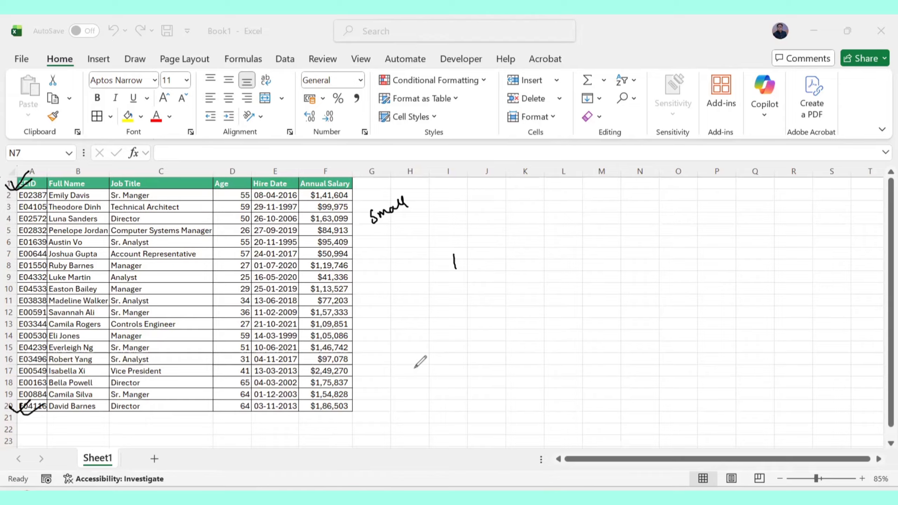
{"action": "key", "text": "ctrl+z"}
{"action": "key", "text": "ctrl+z"}
{"action": "key", "text": "ctrl+z"}
{"action": "key", "text": "ctrl+z"}
{"action": "key", "text": "ctrl+z"}
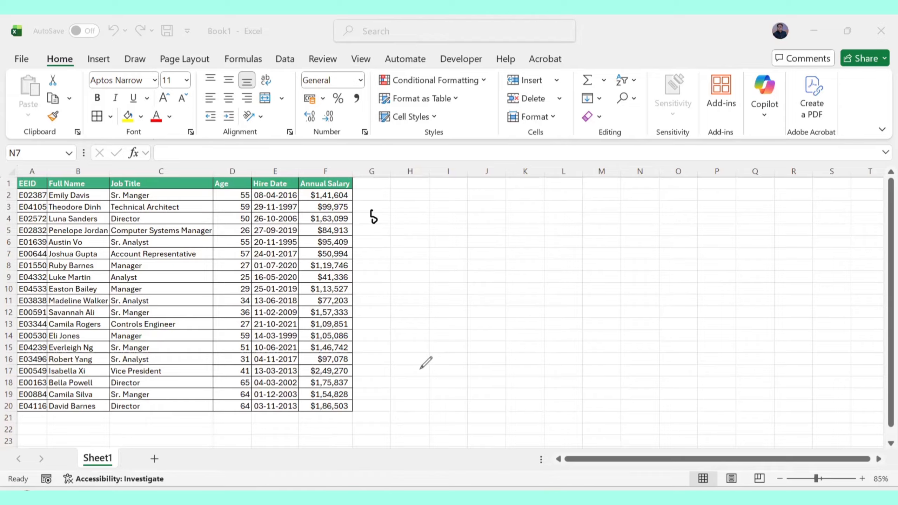
{"action": "key", "text": "ctrl+z"}
Write 'Go to Special' with underlines and a tick beside the table.
{"action": "mouse_move", "coordinate": [459, 214]}
{"action": "left_mouse_down"}
{"action": "mouse_move", "coordinate": [467, 228]}
{"action": "mouse_move", "coordinate": [501, 215]}
{"action": "mouse_move", "coordinate": [522, 221]}
{"action": "mouse_move", "coordinate": [557, 196]}
{"action": "mouse_move", "coordinate": [553, 221]}
{"action": "left_mouse_up"}
{"action": "left_click_drag", "start_coordinate": [464, 247], "coordinate": [569, 220]}
{"action": "mouse_move", "coordinate": [468, 254]}
{"action": "left_mouse_down"}
{"action": "mouse_move", "coordinate": [586, 219]}
{"action": "mouse_move", "coordinate": [607, 195]}
{"action": "mouse_move", "coordinate": [614, 208]}
{"action": "left_mouse_up"}
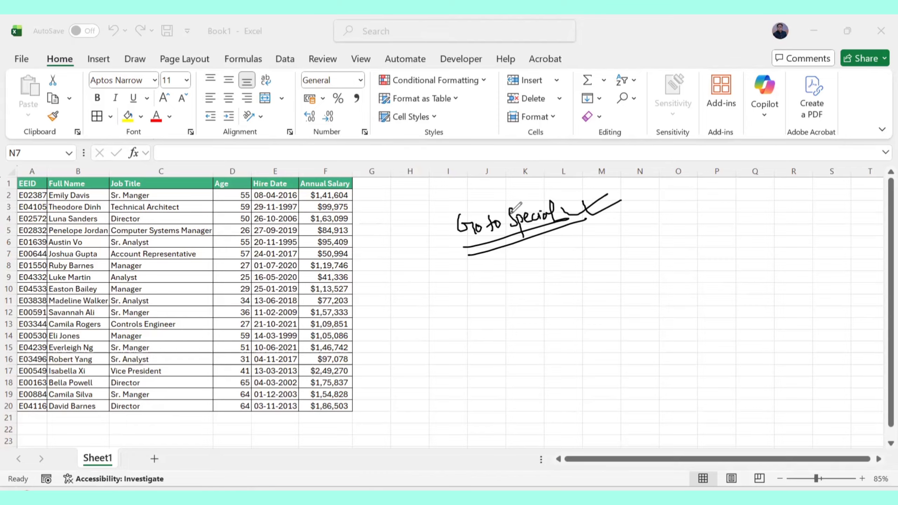
{"action": "mouse_move", "coordinate": [484, 209]}
{"action": "left_mouse_down"}
{"action": "mouse_move", "coordinate": [442, 234]}
{"action": "mouse_move", "coordinate": [480, 209]}
{"action": "left_mouse_up"}
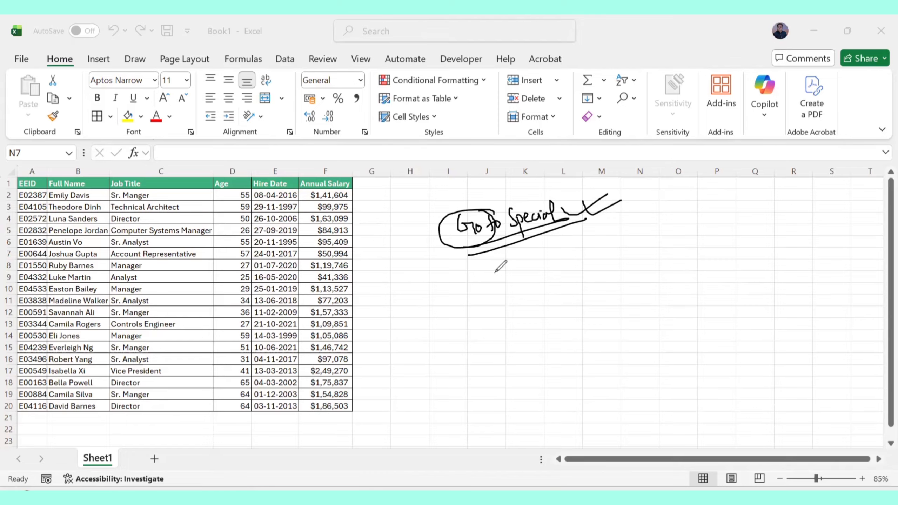
Circle 'Go to', add an arrow below it, and tick the column headers of the table.
{"action": "mouse_move", "coordinate": [471, 249]}
{"action": "left_mouse_down"}
{"action": "mouse_move", "coordinate": [478, 278]}
{"action": "mouse_move", "coordinate": [500, 271]}
{"action": "left_mouse_up"}
{"action": "left_click_drag", "start_coordinate": [500, 263], "coordinate": [508, 282]}
{"action": "left_click_drag", "start_coordinate": [31, 184], "coordinate": [52, 178]}
{"action": "left_click_drag", "start_coordinate": [64, 185], "coordinate": [89, 177]}
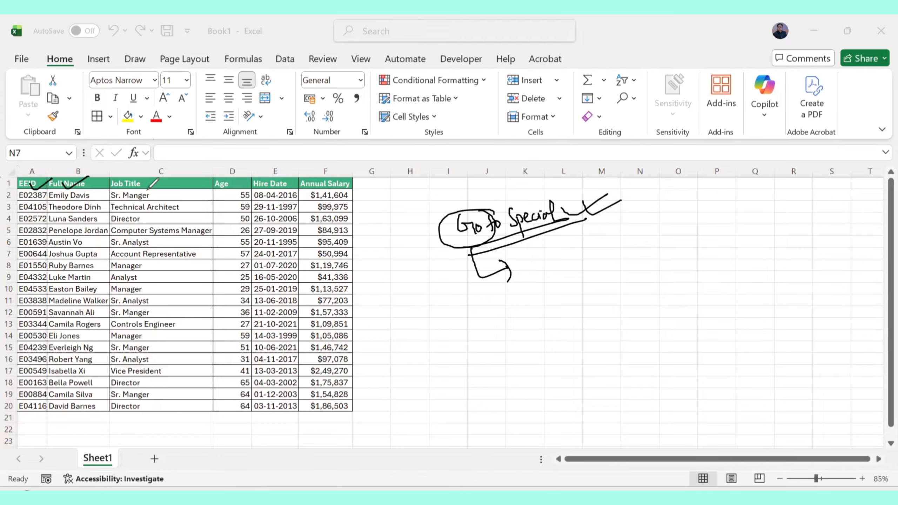
{"action": "left_click_drag", "start_coordinate": [144, 189], "coordinate": [182, 181]}
{"action": "left_click_drag", "start_coordinate": [236, 188], "coordinate": [252, 181]}
{"action": "left_click_drag", "start_coordinate": [253, 187], "coordinate": [333, 180]}
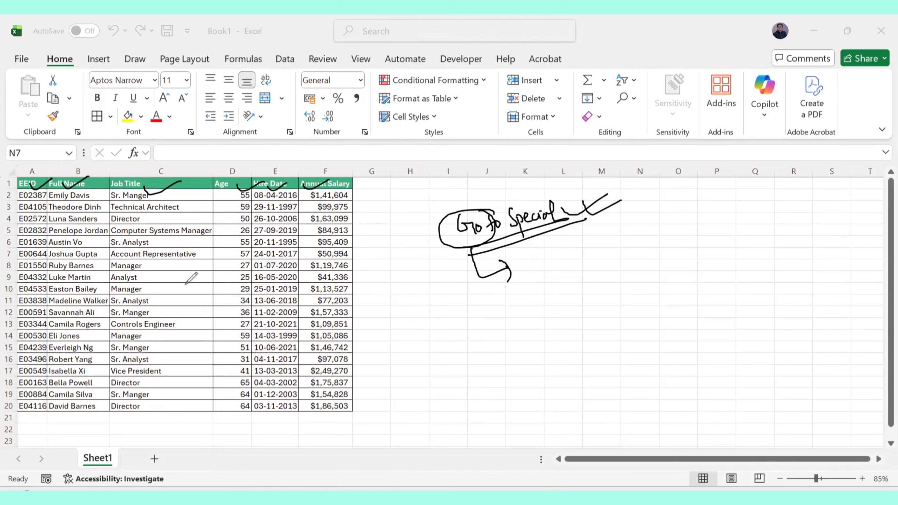
Write 'text' with an arrow below the notes and circle it.
{"action": "left_click_drag", "start_coordinate": [403, 312], "coordinate": [406, 333]}
{"action": "mouse_move", "coordinate": [397, 329]}
{"action": "left_mouse_down"}
{"action": "mouse_move", "coordinate": [414, 322]}
{"action": "mouse_move", "coordinate": [427, 331]}
{"action": "left_mouse_up"}
{"action": "mouse_move", "coordinate": [428, 318]}
{"action": "left_mouse_down"}
{"action": "mouse_move", "coordinate": [417, 331]}
{"action": "mouse_move", "coordinate": [434, 331]}
{"action": "left_mouse_up"}
{"action": "mouse_move", "coordinate": [429, 321]}
{"action": "left_mouse_down"}
{"action": "mouse_move", "coordinate": [473, 321]}
{"action": "mouse_move", "coordinate": [473, 350]}
{"action": "mouse_move", "coordinate": [486, 299]}
{"action": "left_mouse_up"}
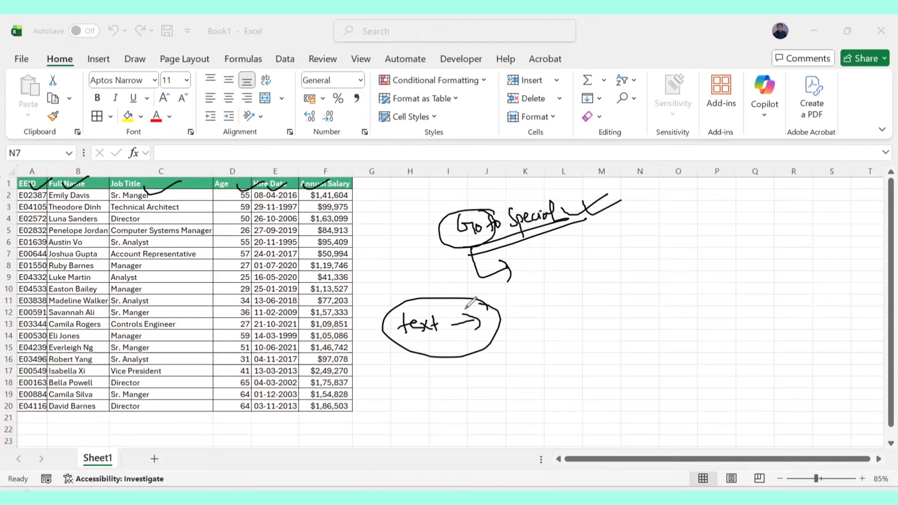
Undo all the remaining ink annotations on the sheet.
{"action": "key", "text": "ctrl+z"}
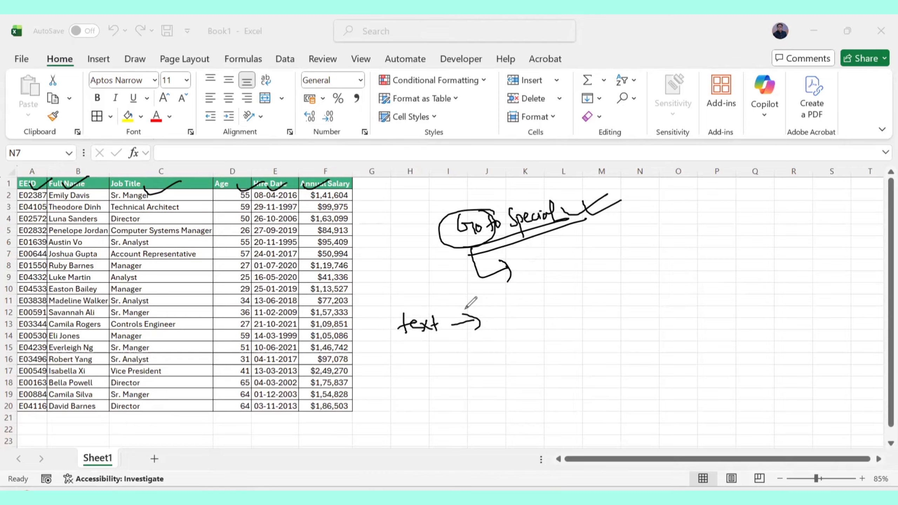
{"action": "key", "text": "ctrl+z"}
{"action": "key", "text": "ctrl+z"}
{"action": "key", "text": "ctrl+z"}
{"action": "key", "text": "ctrl+z"}
{"action": "key", "text": "ctrl+z"}
{"action": "key", "text": "ctrl+z"}
{"action": "key", "text": "ctrl+z"}
{"action": "key", "text": "ctrl+z"}
{"action": "key", "text": "ctrl+z"}
{"action": "key", "text": "ctrl+z"}
{"action": "key", "text": "ctrl+z"}
{"action": "key", "text": "ctrl+z"}
{"action": "key", "text": "ctrl+z"}
{"action": "key", "text": "ctrl+z"}
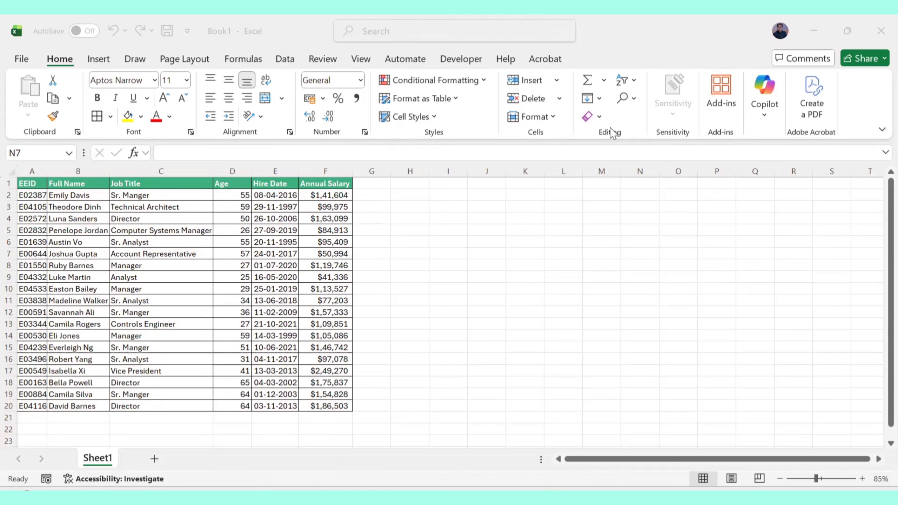
{"action": "left_click", "coordinate": [633, 117]}
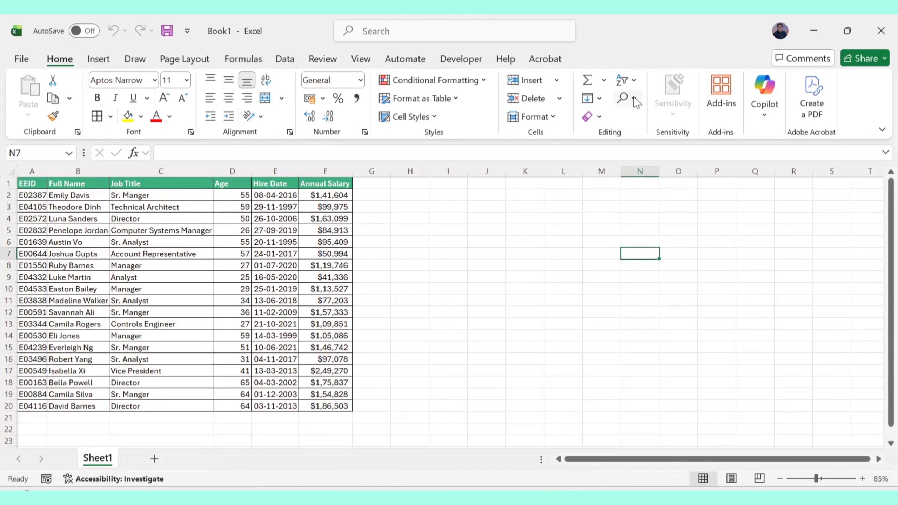
{"action": "left_click", "coordinate": [626, 98]}
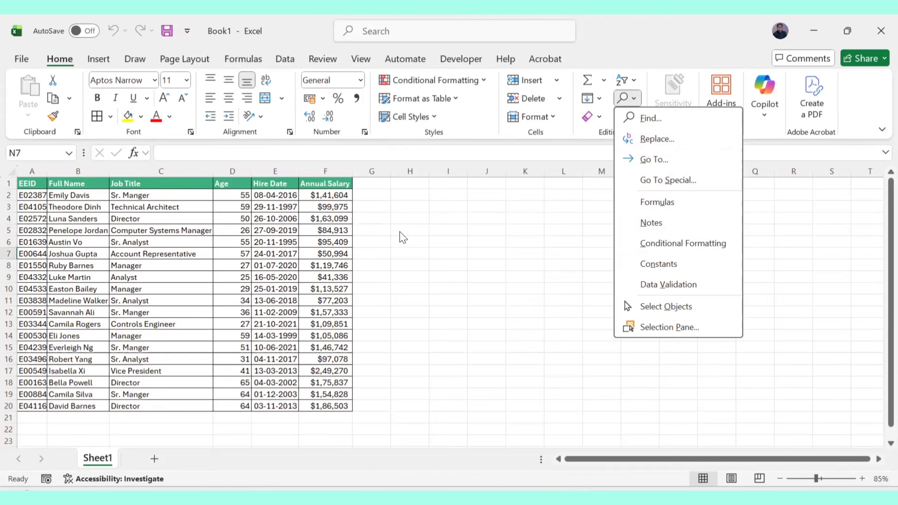
{"action": "left_click", "coordinate": [424, 241]}
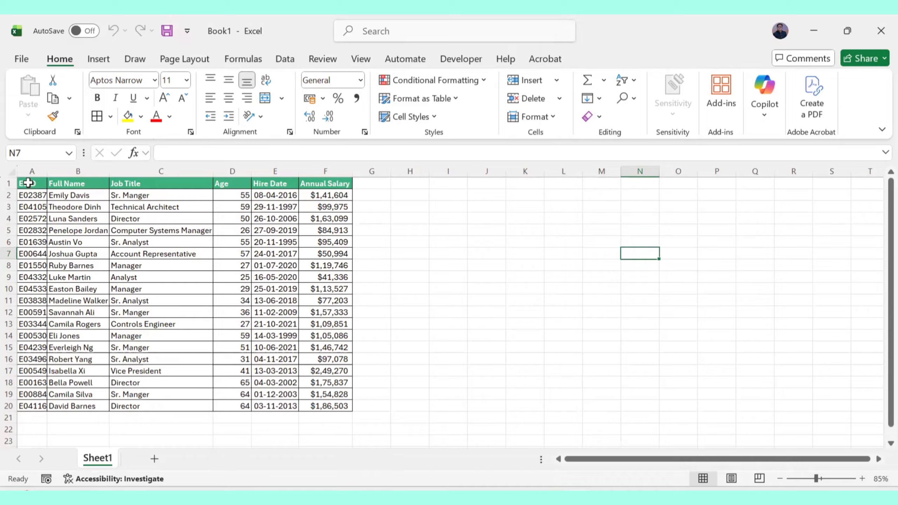
Select the table range A1:F20 to show the data region, then deselect it.
{"action": "left_click_drag", "start_coordinate": [26, 183], "coordinate": [345, 407]}
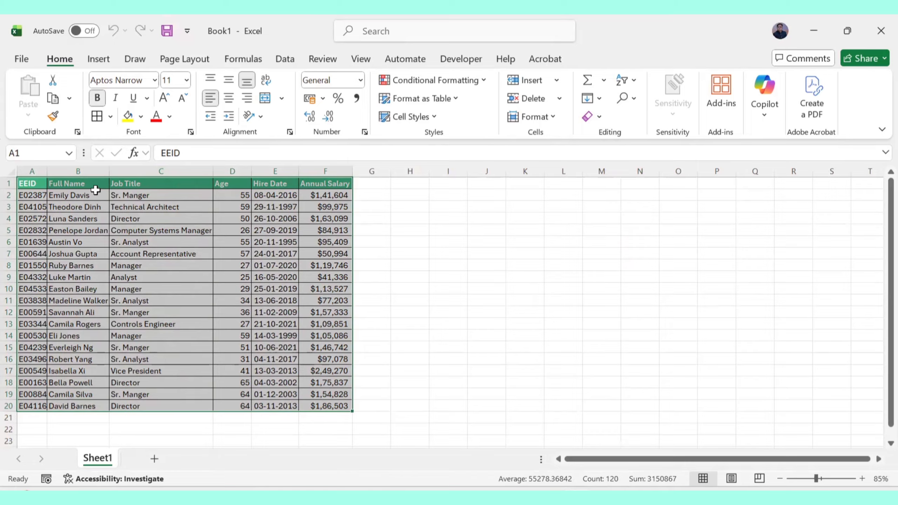
{"action": "left_click", "coordinate": [549, 254]}
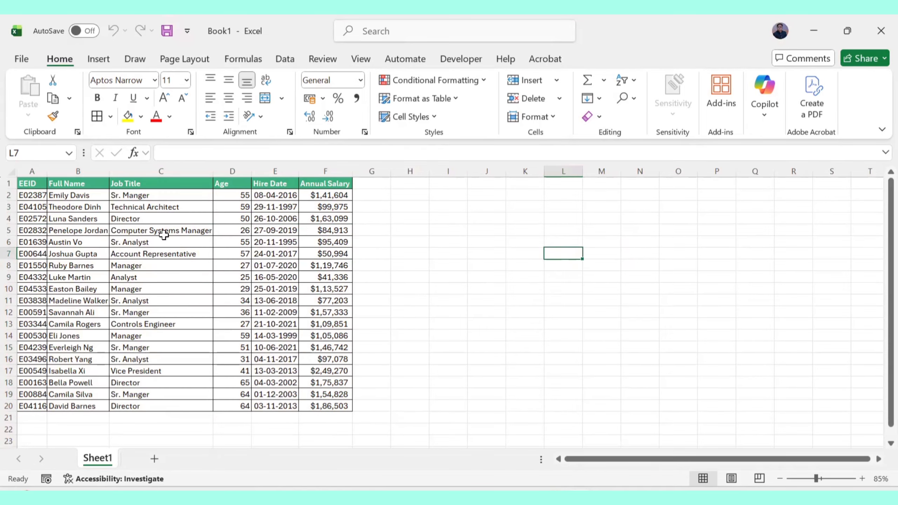
{"action": "left_click_drag", "start_coordinate": [34, 184], "coordinate": [329, 403]}
{"action": "left_click", "coordinate": [539, 335]}
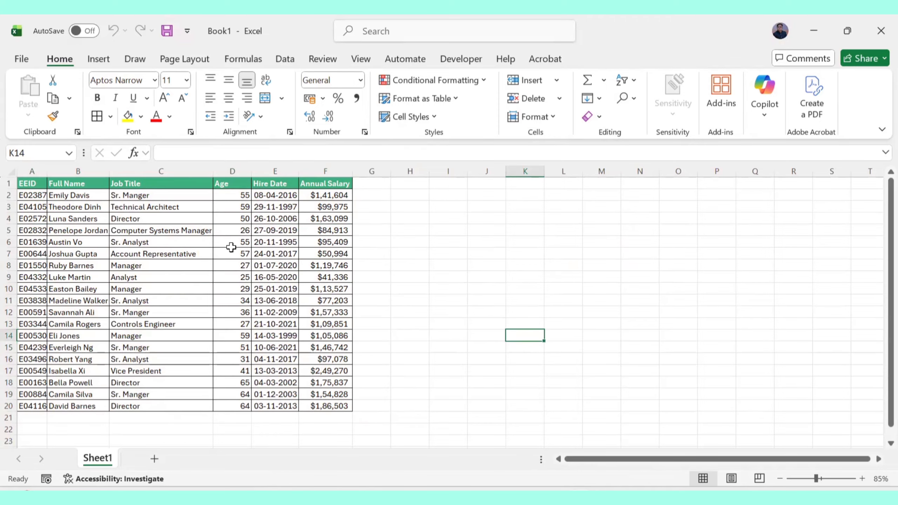
Select the whole table and use Go To Special with Constants limited to Numbers to select the numeric cells.
{"action": "left_click", "coordinate": [230, 263]}
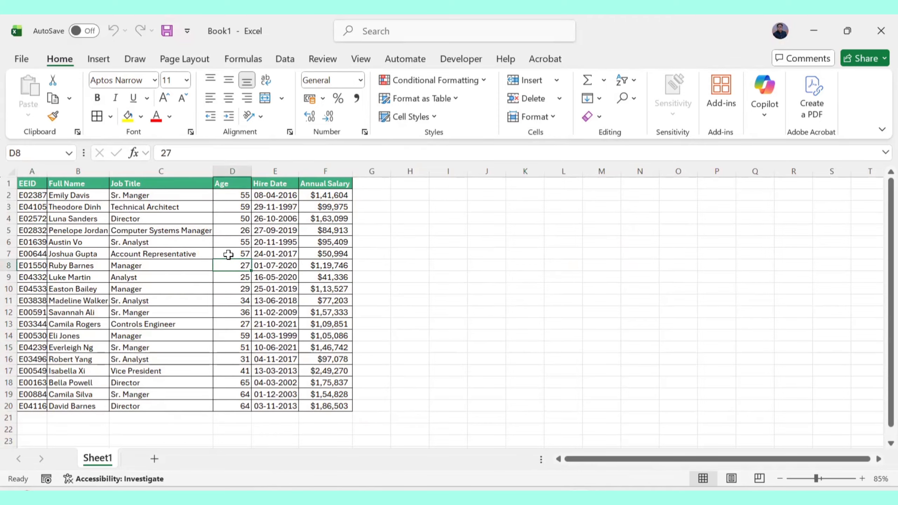
{"action": "key", "text": "ctrl+a"}
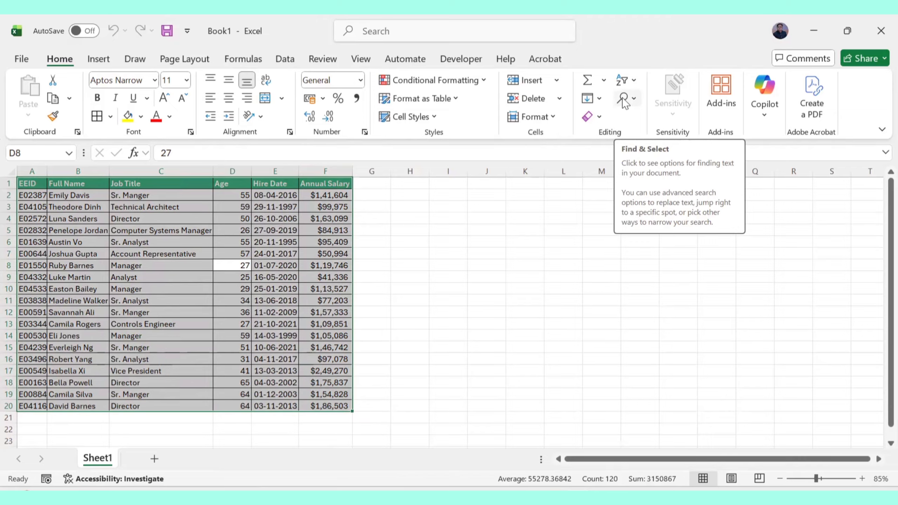
{"action": "left_click", "coordinate": [632, 99]}
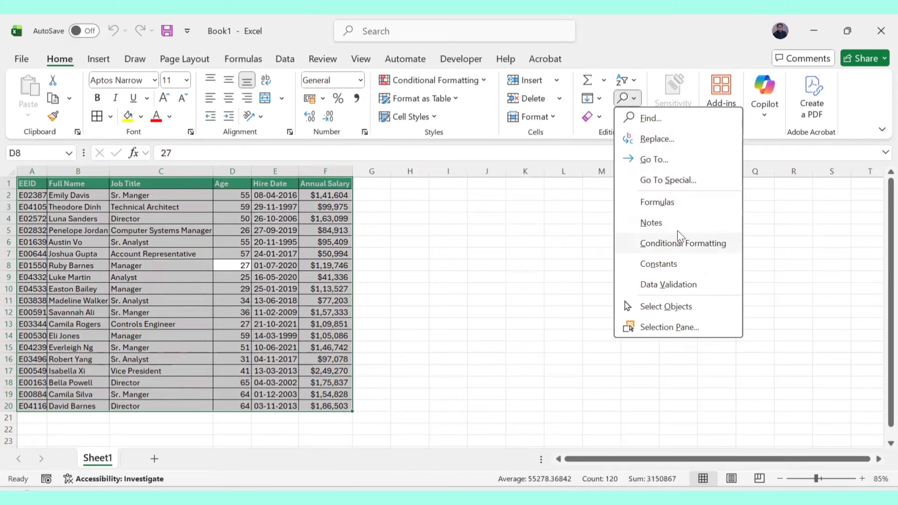
{"action": "left_click", "coordinate": [671, 185]}
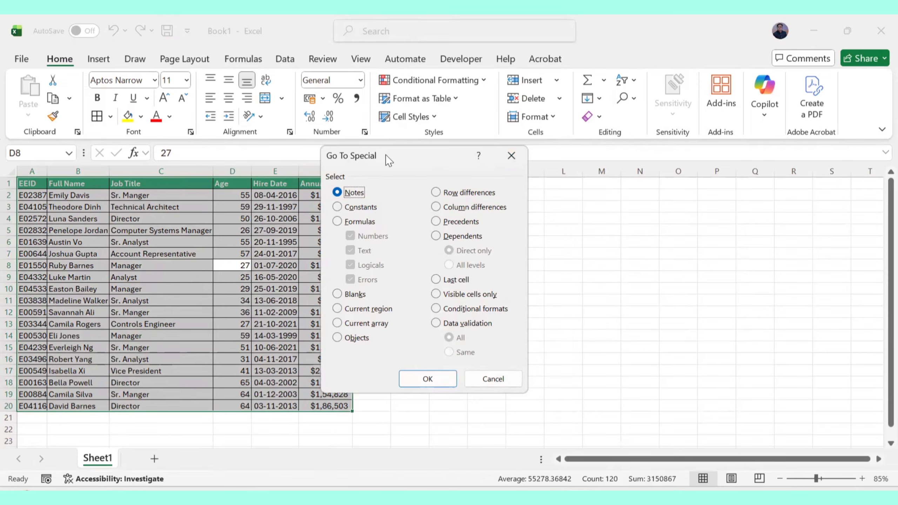
{"action": "left_click_drag", "start_coordinate": [386, 155], "coordinate": [530, 146]}
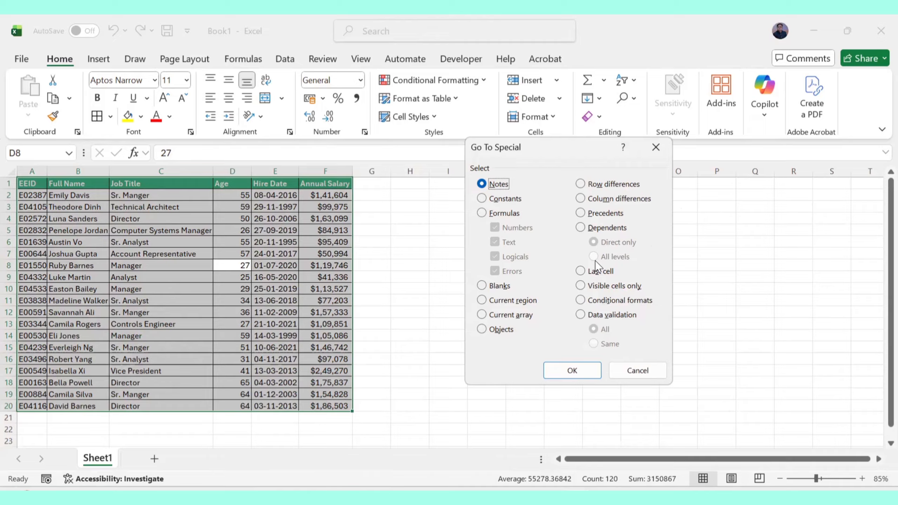
{"action": "left_click", "coordinate": [482, 198]}
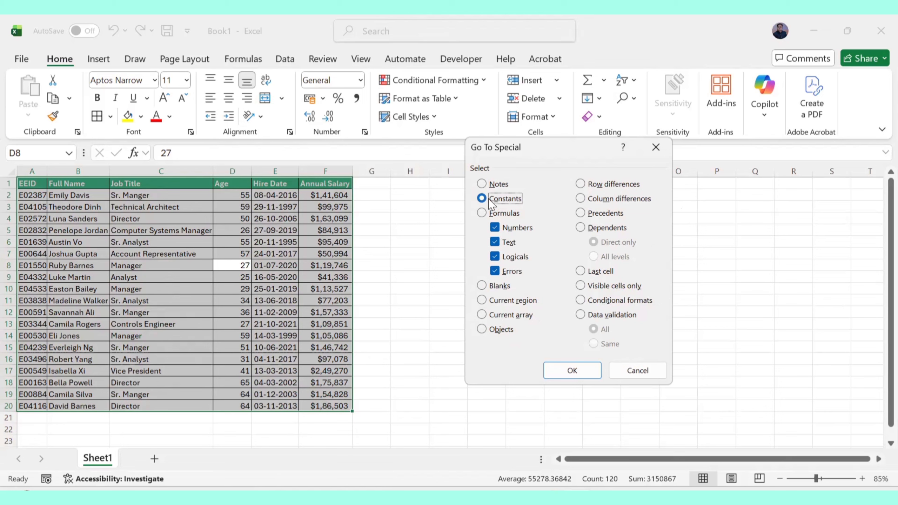
{"action": "left_click", "coordinate": [496, 246]}
{"action": "left_click", "coordinate": [496, 257]}
{"action": "left_click", "coordinate": [494, 271]}
{"action": "left_click", "coordinate": [580, 369]}
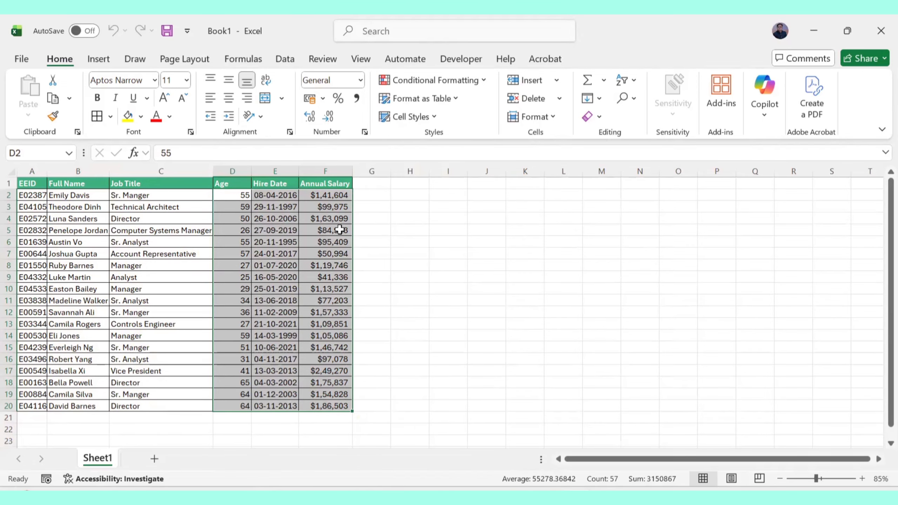
Reselect the table and use Go To Special with Constants limited to Text to select the text cells.
{"action": "left_click", "coordinate": [564, 264]}
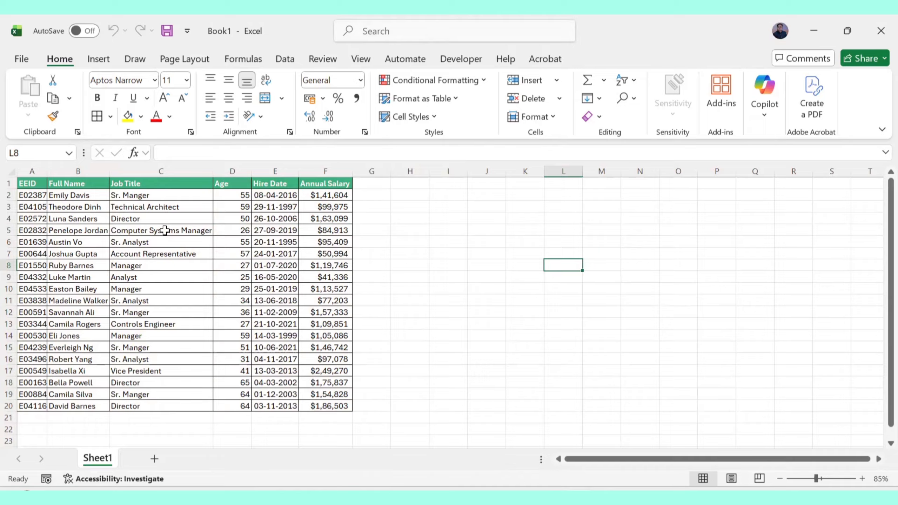
{"action": "left_click", "coordinate": [50, 184]}
{"action": "key", "text": "ctrl+a"}
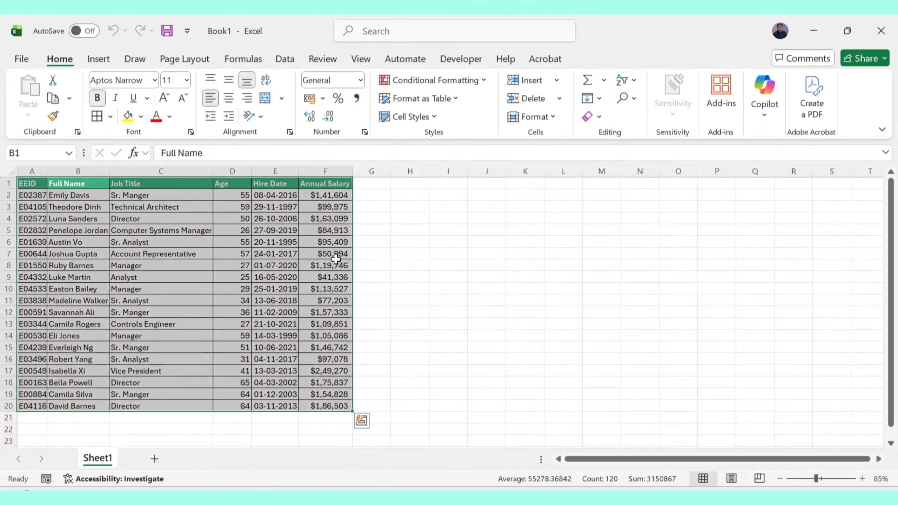
{"action": "left_click", "coordinate": [634, 99]}
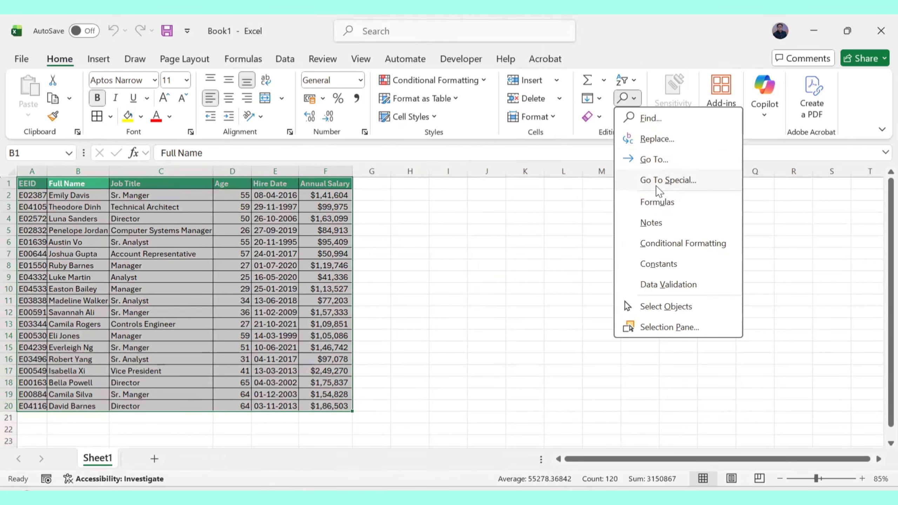
{"action": "left_click", "coordinate": [657, 182]}
{"action": "left_click", "coordinate": [495, 199]}
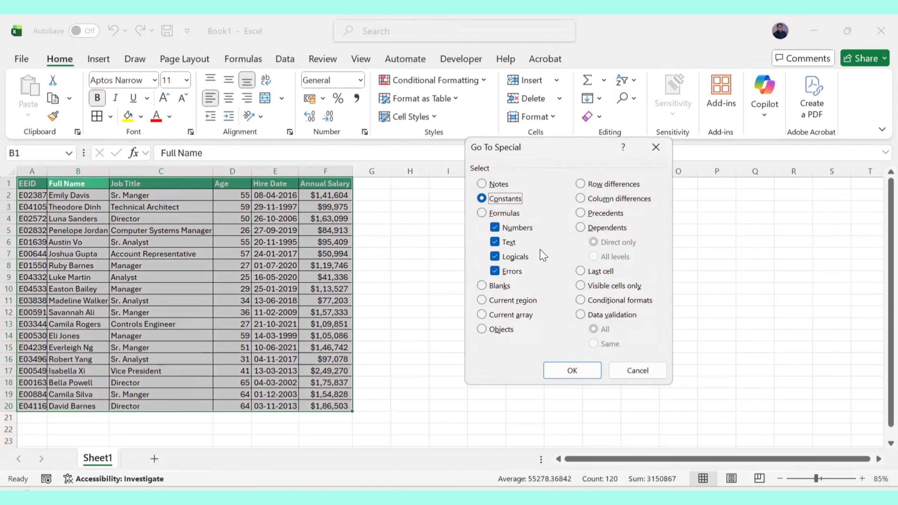
{"action": "left_click", "coordinate": [495, 228]}
{"action": "left_click", "coordinate": [494, 257]}
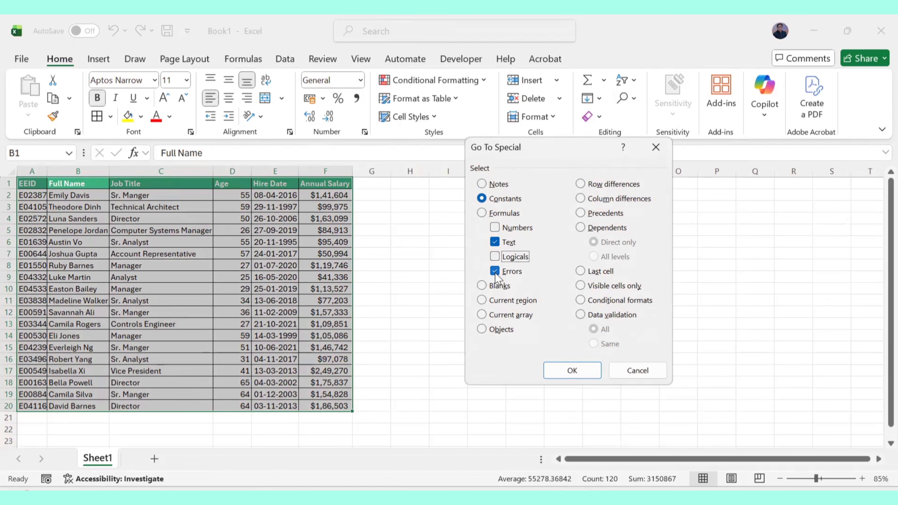
{"action": "left_click", "coordinate": [495, 271]}
{"action": "left_click", "coordinate": [572, 371]}
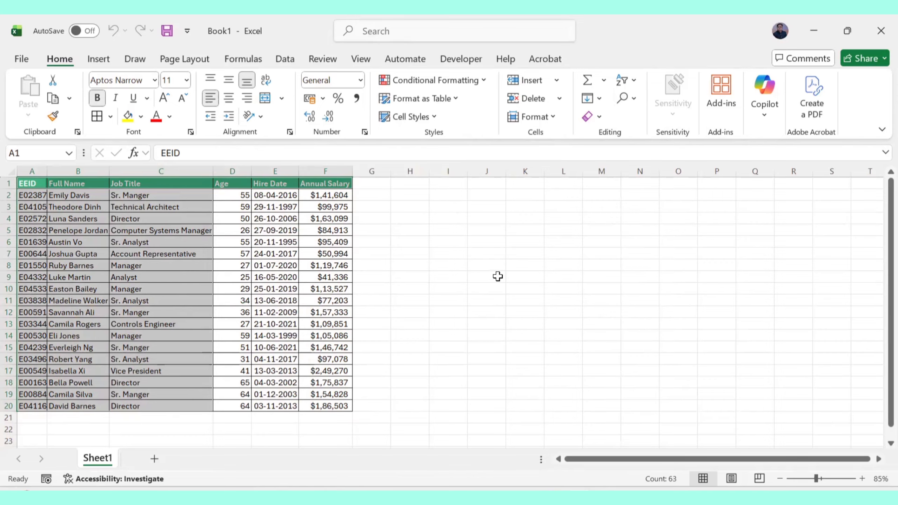
Enter the formula =F2/0 in G2 and fill it down into G3.
{"action": "left_click", "coordinate": [358, 215]}
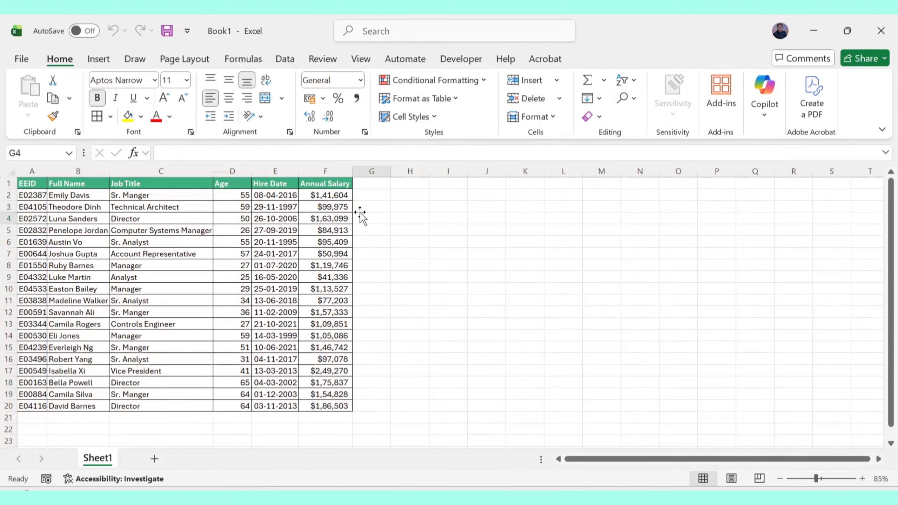
{"action": "left_click", "coordinate": [381, 196]}
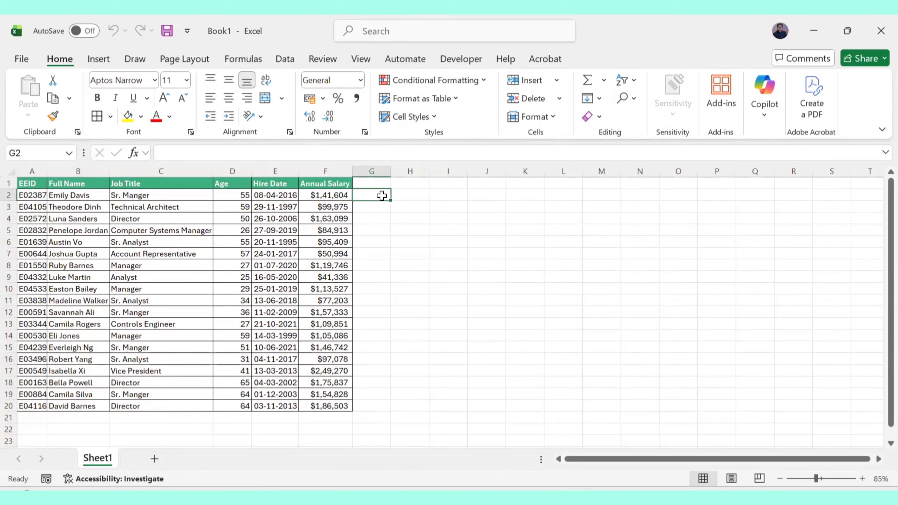
{"action": "type", "text": "="}
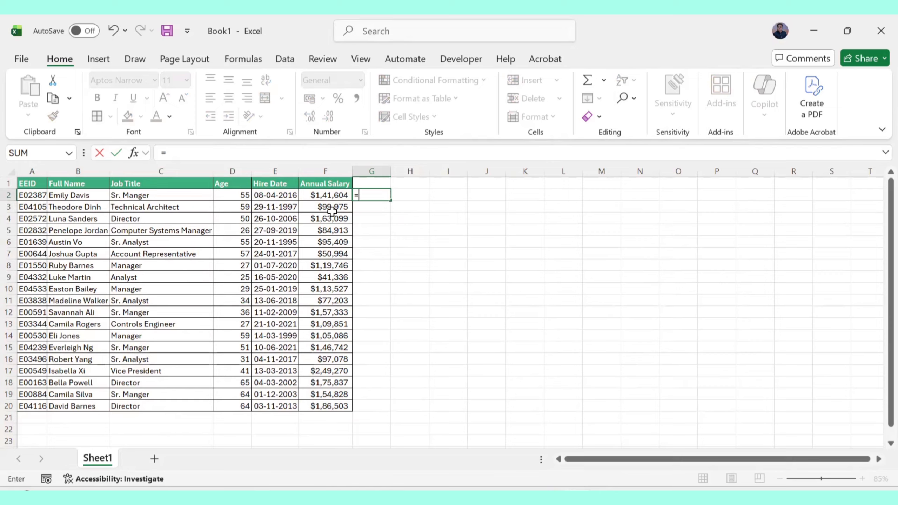
{"action": "left_click", "coordinate": [324, 199]}
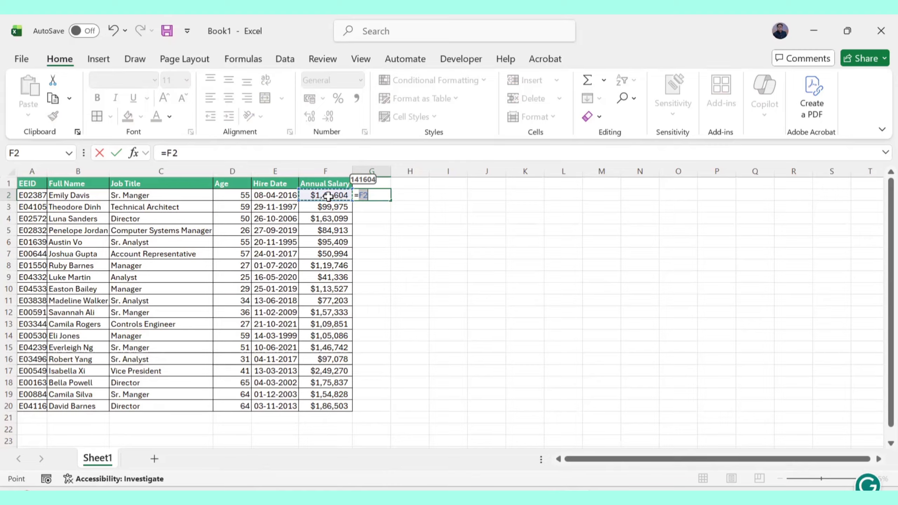
{"action": "type", "text": "/0"}
{"action": "key", "text": "Return"}
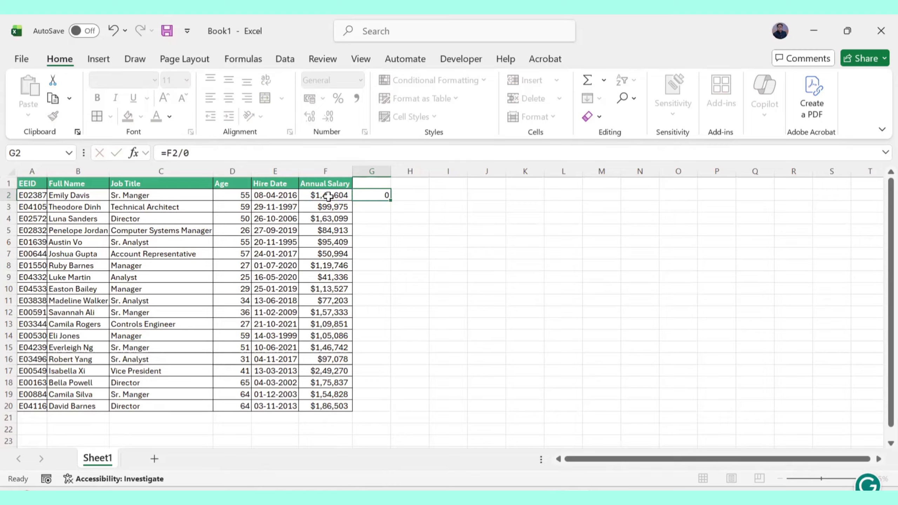
{"action": "left_click", "coordinate": [373, 196]}
{"action": "left_click_drag", "start_coordinate": [391, 200], "coordinate": [390, 211]}
{"action": "key", "text": "ctrl+x"}
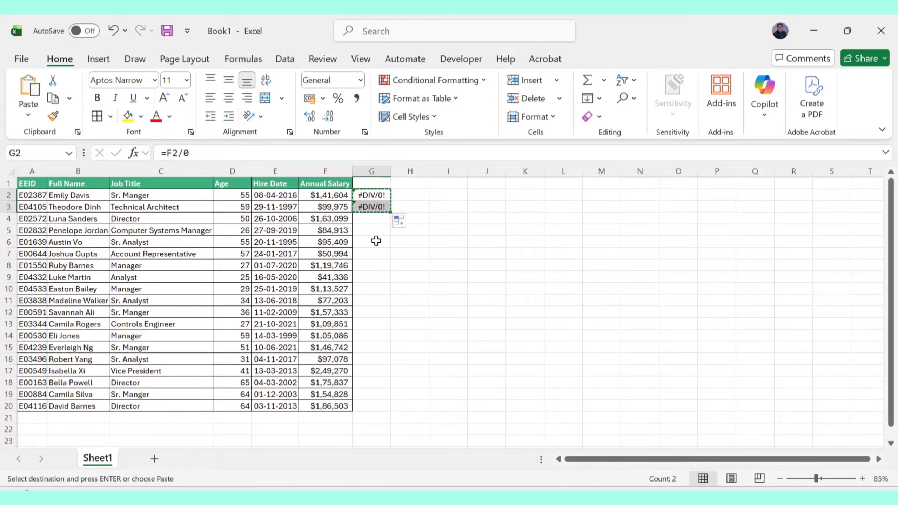
{"action": "left_click", "coordinate": [371, 263]}
{"action": "key", "text": "ctrl+v"}
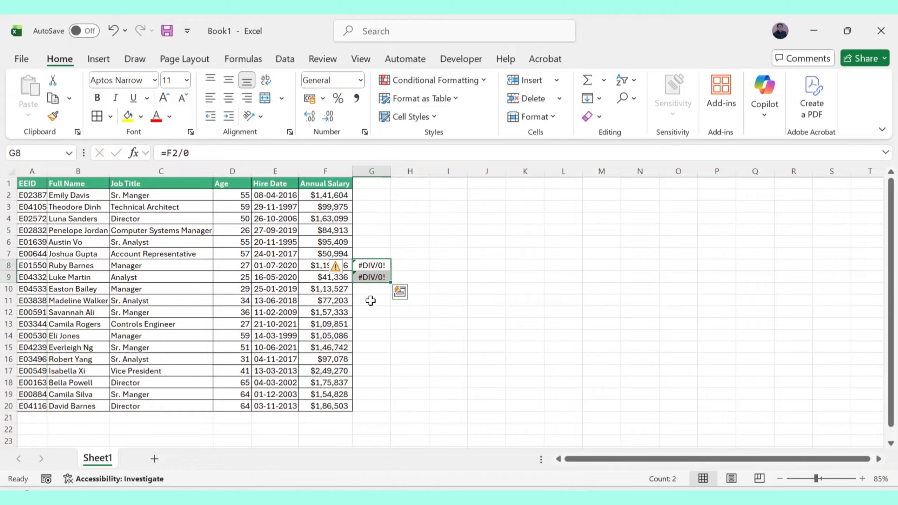
{"action": "key", "text": "ctrl+z"}
Paste the two error formulas into G8:G9, G15:G16 and G19:G20.
{"action": "left_click_drag", "start_coordinate": [372, 195], "coordinate": [370, 205]}
{"action": "left_click", "coordinate": [373, 267]}
{"action": "key", "text": "ctrl+v"}
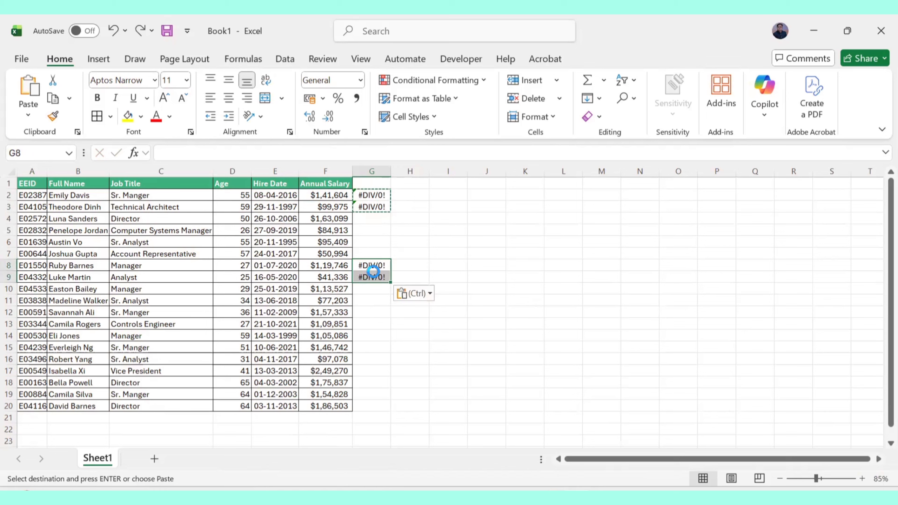
{"action": "left_click", "coordinate": [371, 350]}
{"action": "key", "text": "ctrl+v"}
{"action": "left_click", "coordinate": [371, 394]}
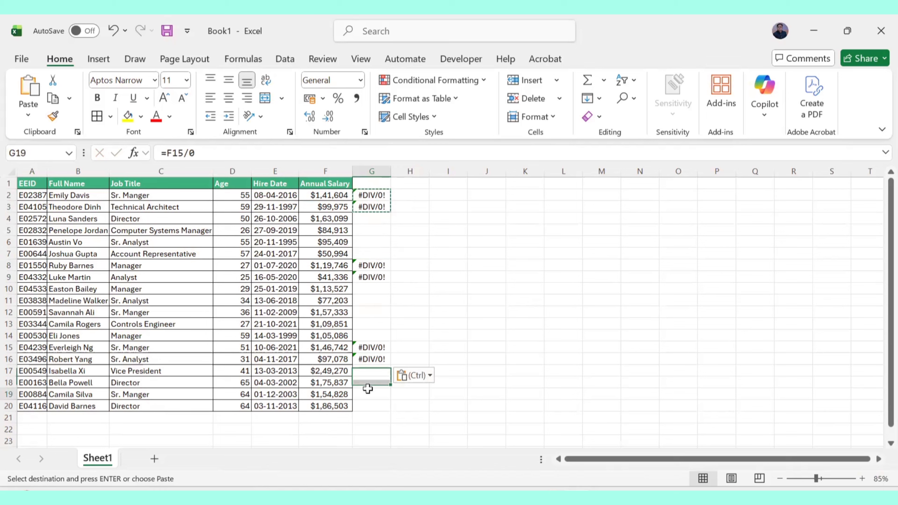
{"action": "key", "text": "ctrl+v"}
{"action": "left_click", "coordinate": [523, 300]}
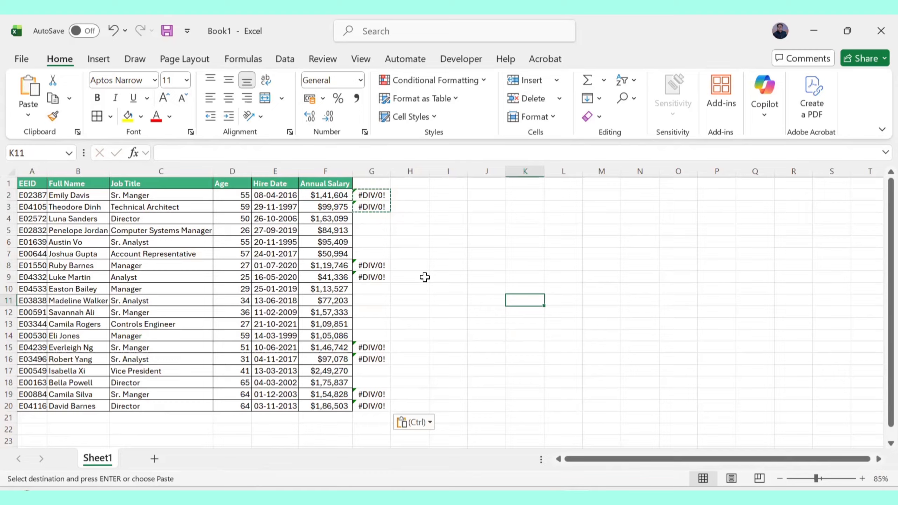
Select the whole table and use Go To Special with Constants limited to Errors.
{"action": "left_click", "coordinate": [248, 277]}
{"action": "key", "text": "ctrl+a"}
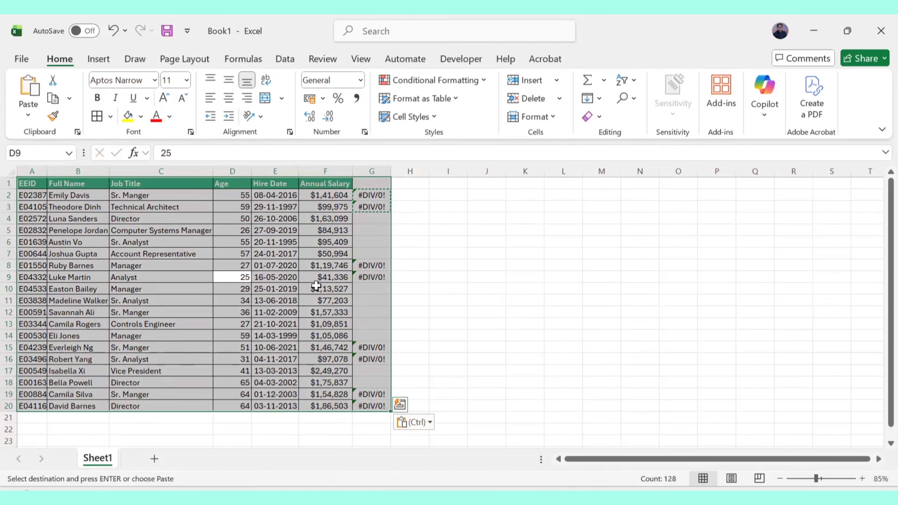
{"action": "left_click", "coordinate": [630, 98]}
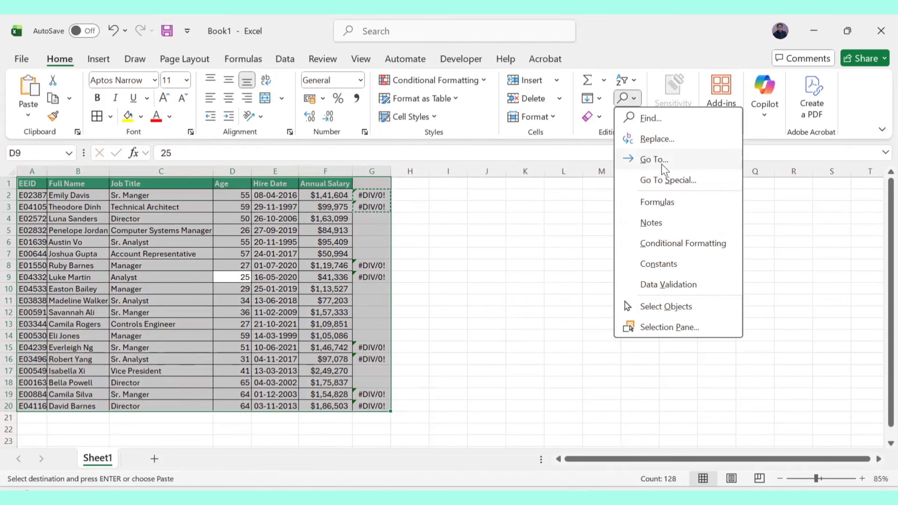
{"action": "left_click", "coordinate": [665, 180]}
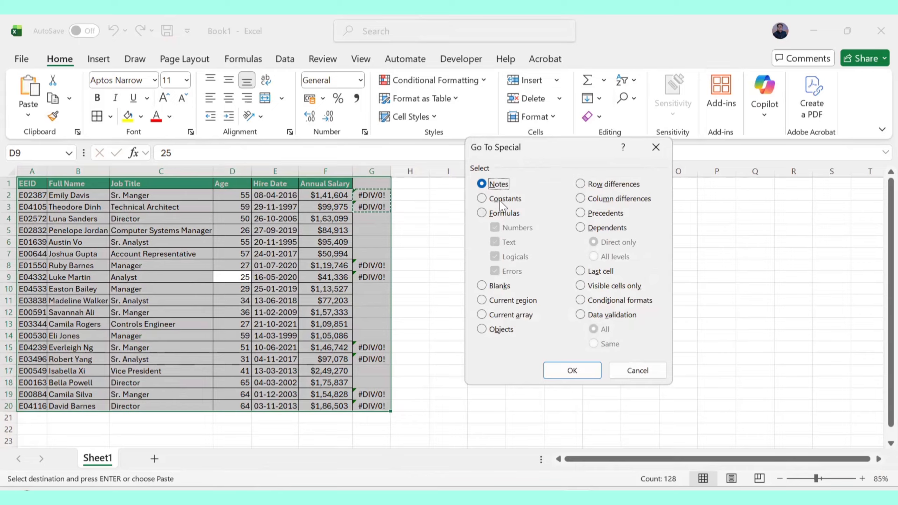
{"action": "left_click", "coordinate": [500, 201]}
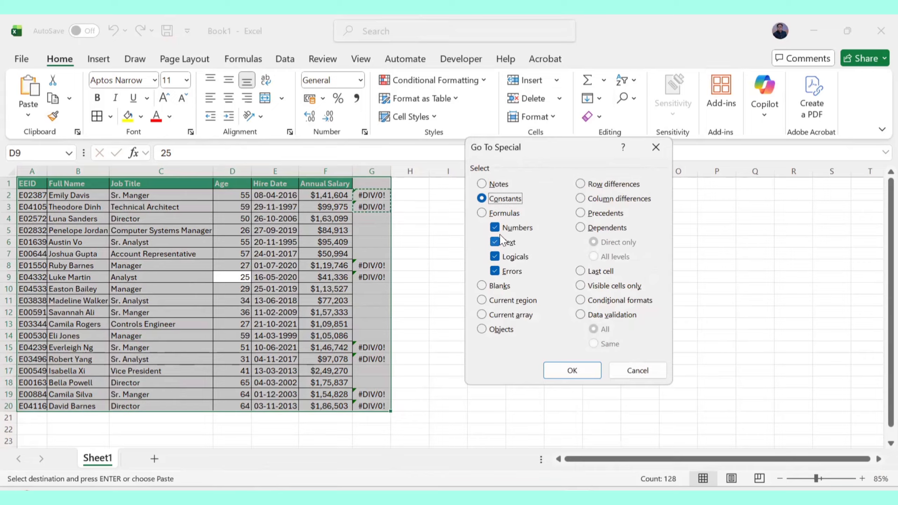
{"action": "left_click", "coordinate": [495, 228]}
{"action": "left_click", "coordinate": [496, 243]}
{"action": "left_click", "coordinate": [496, 256]}
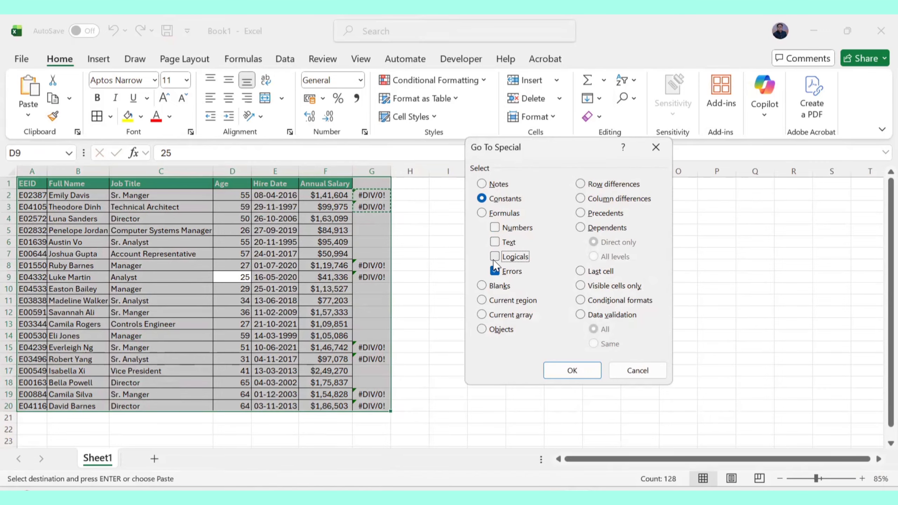
{"action": "left_click", "coordinate": [568, 371]}
{"action": "key", "text": "Return"}
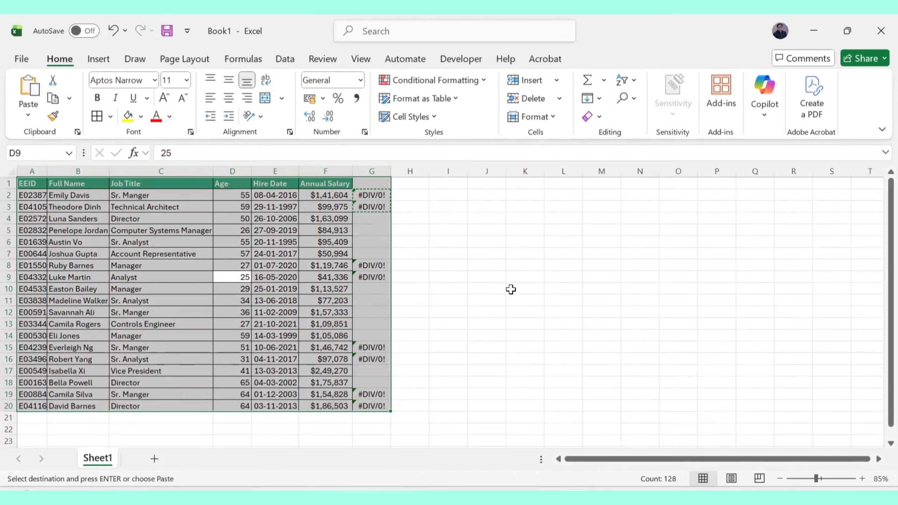
Inspect the formula in G2.
{"action": "left_click", "coordinate": [454, 279]}
{"action": "double_click", "coordinate": [387, 195]}
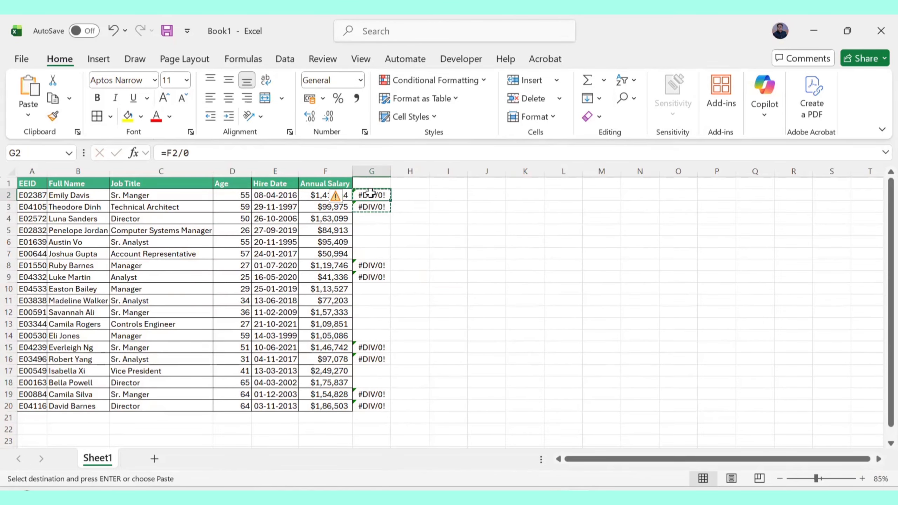
{"action": "left_click", "coordinate": [433, 253]}
{"action": "left_click", "coordinate": [378, 264]}
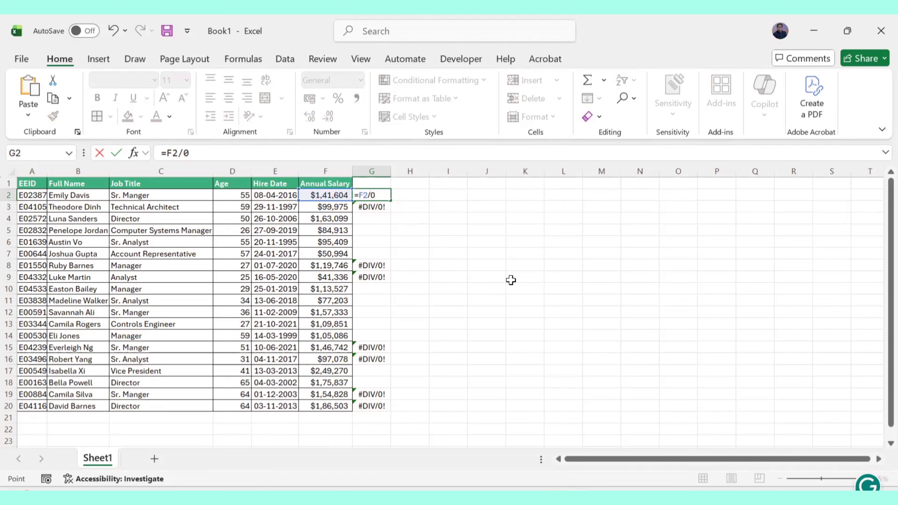
{"action": "left_click", "coordinate": [454, 277]}
{"action": "key", "text": "BackSpace"}
{"action": "key", "text": "BackSpace"}
{"action": "key", "text": "Return"}
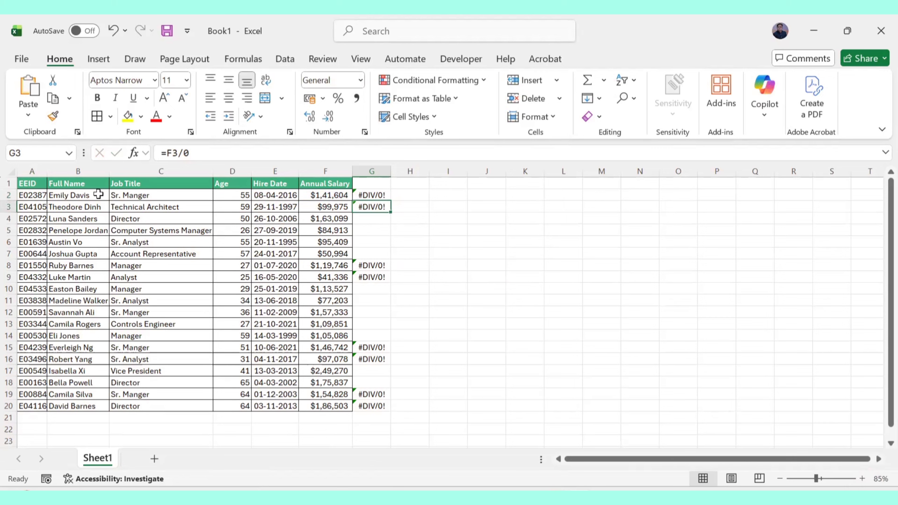
{"action": "left_click_drag", "start_coordinate": [34, 185], "coordinate": [387, 404]}
{"action": "left_click", "coordinate": [626, 98]}
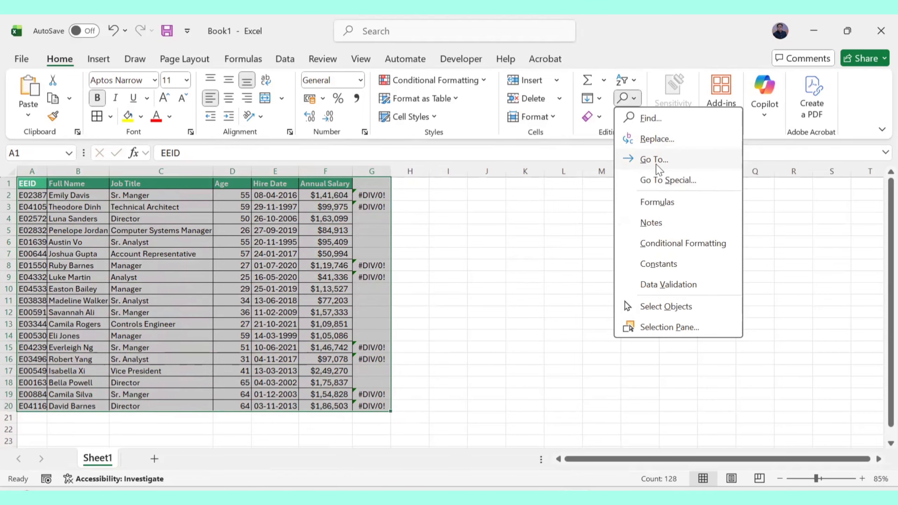
{"action": "left_click", "coordinate": [663, 156]}
{"action": "left_click", "coordinate": [497, 348]}
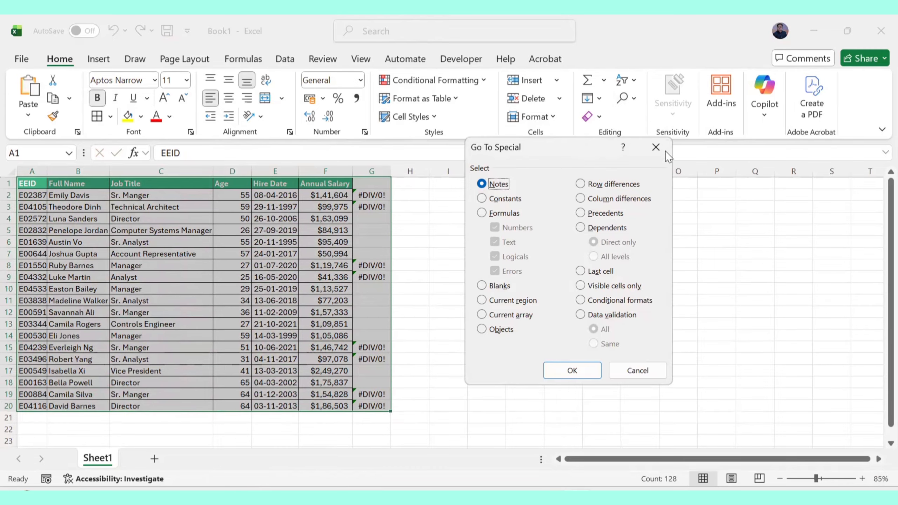
{"action": "left_click", "coordinate": [656, 147]}
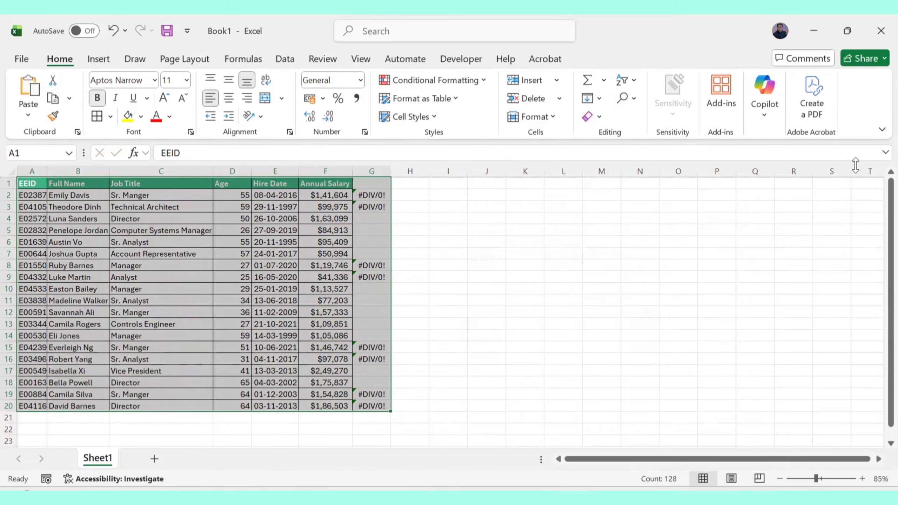
Handwrite 'constant error' with an arrow beside the table in ink.
{"action": "key", "text": "ctrl+2"}
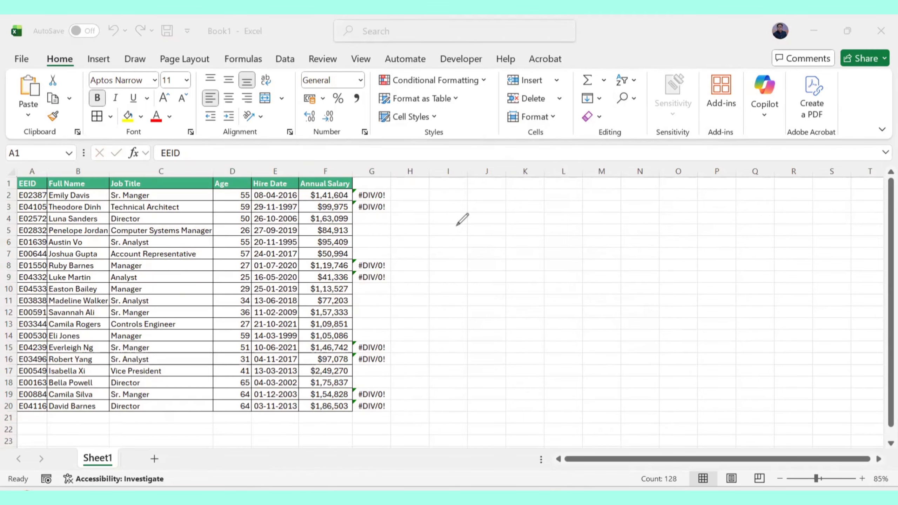
{"action": "left_click_drag", "start_coordinate": [436, 215], "coordinate": [434, 224]}
{"action": "left_click_drag", "start_coordinate": [443, 214], "coordinate": [459, 223]}
{"action": "mouse_move", "coordinate": [463, 223]}
{"action": "left_mouse_down"}
{"action": "mouse_move", "coordinate": [477, 194]}
{"action": "mouse_move", "coordinate": [556, 192]}
{"action": "mouse_move", "coordinate": [587, 181]}
{"action": "left_mouse_up"}
{"action": "left_click", "coordinate": [511, 214]}
{"action": "left_click_drag", "start_coordinate": [512, 214], "coordinate": [604, 189]}
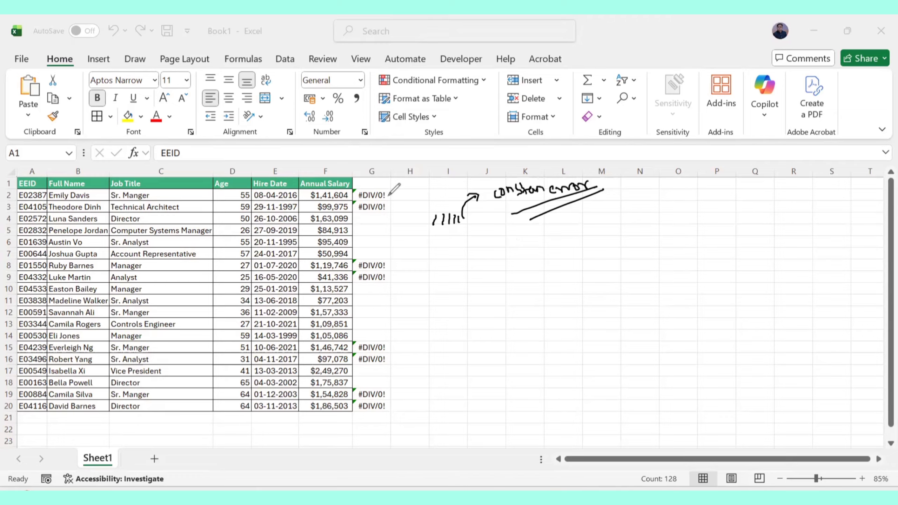
Circle the G2 error and annotate it with '= F2/0' and a circled 'formula' note with arrows.
{"action": "mouse_move", "coordinate": [389, 187]}
{"action": "left_mouse_down"}
{"action": "mouse_move", "coordinate": [354, 187]}
{"action": "mouse_move", "coordinate": [377, 197]}
{"action": "mouse_move", "coordinate": [397, 188]}
{"action": "mouse_move", "coordinate": [517, 312]}
{"action": "left_mouse_up"}
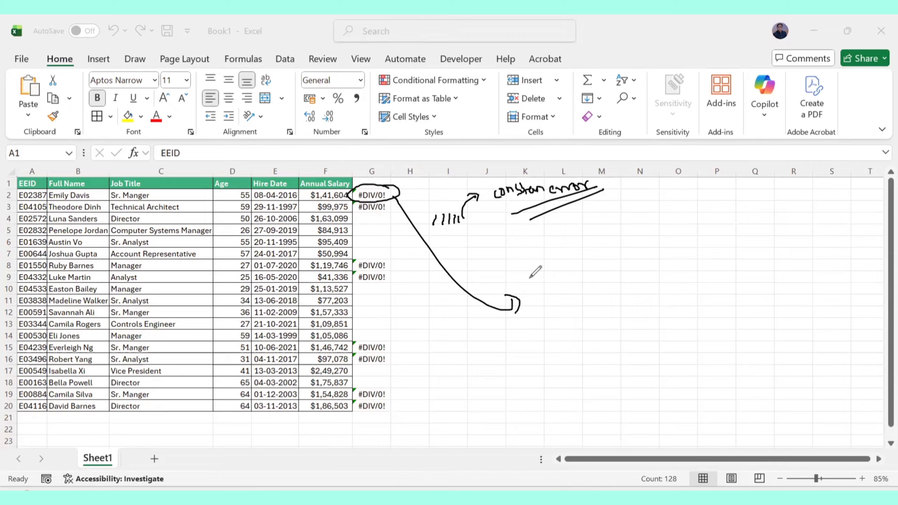
{"action": "mouse_move", "coordinate": [522, 288]}
{"action": "left_mouse_down"}
{"action": "mouse_move", "coordinate": [535, 289]}
{"action": "mouse_move", "coordinate": [552, 266]}
{"action": "mouse_move", "coordinate": [567, 286]}
{"action": "mouse_move", "coordinate": [570, 266]}
{"action": "left_mouse_up"}
{"action": "mouse_move", "coordinate": [525, 287]}
{"action": "left_mouse_down"}
{"action": "mouse_move", "coordinate": [523, 249]}
{"action": "mouse_move", "coordinate": [547, 236]}
{"action": "mouse_move", "coordinate": [553, 251]}
{"action": "left_mouse_up"}
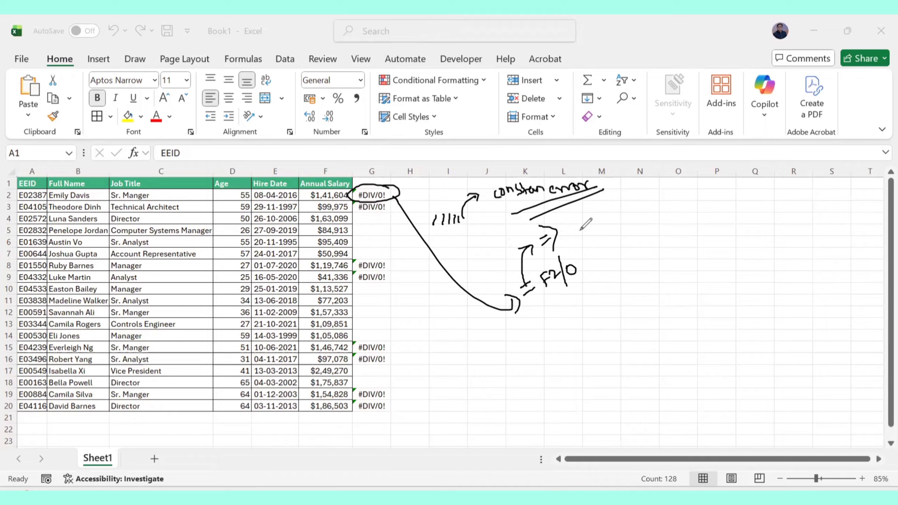
{"action": "mouse_move", "coordinate": [583, 213]}
{"action": "left_mouse_down"}
{"action": "mouse_move", "coordinate": [578, 236]}
{"action": "mouse_move", "coordinate": [585, 224]}
{"action": "left_mouse_up"}
{"action": "mouse_move", "coordinate": [587, 222]}
{"action": "left_mouse_down"}
{"action": "mouse_move", "coordinate": [631, 200]}
{"action": "mouse_move", "coordinate": [642, 181]}
{"action": "mouse_move", "coordinate": [652, 199]}
{"action": "mouse_move", "coordinate": [580, 246]}
{"action": "mouse_move", "coordinate": [661, 209]}
{"action": "mouse_move", "coordinate": [641, 181]}
{"action": "mouse_move", "coordinate": [569, 234]}
{"action": "mouse_move", "coordinate": [646, 233]}
{"action": "left_mouse_up"}
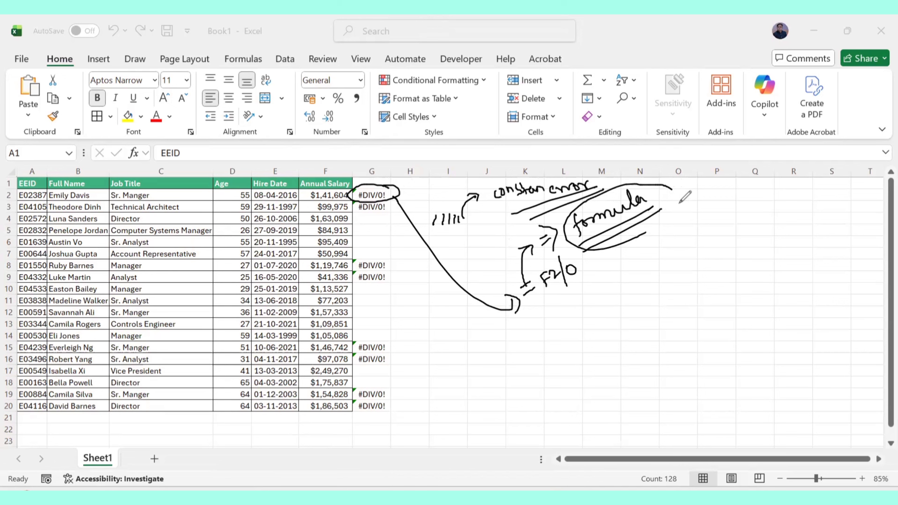
{"action": "left_click_drag", "start_coordinate": [672, 187], "coordinate": [656, 226]}
{"action": "mouse_move", "coordinate": [608, 252]}
{"action": "left_mouse_down"}
{"action": "mouse_move", "coordinate": [633, 280]}
{"action": "mouse_move", "coordinate": [639, 268]}
{"action": "left_mouse_up"}
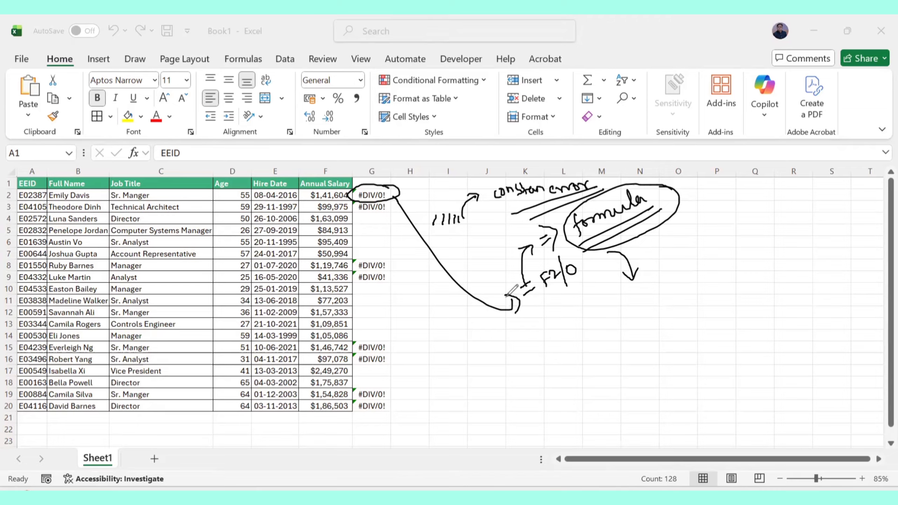
Handwrite and underline 'constant', 'zero cells' and another 'formula' note on the sheet.
{"action": "mouse_move", "coordinate": [564, 311]}
{"action": "left_mouse_down"}
{"action": "mouse_move", "coordinate": [561, 324]}
{"action": "mouse_move", "coordinate": [631, 277]}
{"action": "mouse_move", "coordinate": [610, 313]}
{"action": "left_mouse_up"}
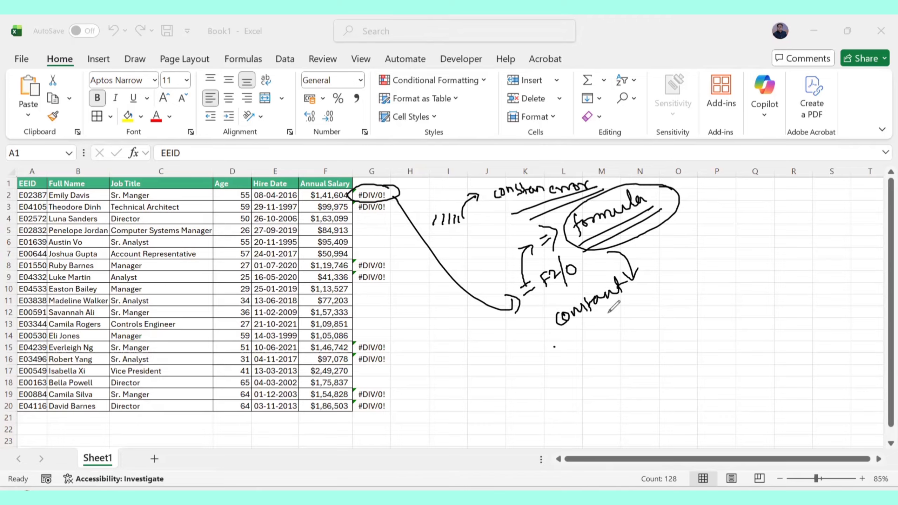
{"action": "left_click_drag", "start_coordinate": [554, 347], "coordinate": [622, 303]}
{"action": "left_click_drag", "start_coordinate": [558, 359], "coordinate": [627, 310]}
{"action": "mouse_move", "coordinate": [668, 283]}
{"action": "left_mouse_down"}
{"action": "mouse_move", "coordinate": [717, 255]}
{"action": "mouse_move", "coordinate": [749, 254]}
{"action": "left_mouse_up"}
{"action": "left_click_drag", "start_coordinate": [673, 303], "coordinate": [755, 256]}
{"action": "left_click_drag", "start_coordinate": [691, 307], "coordinate": [734, 281]}
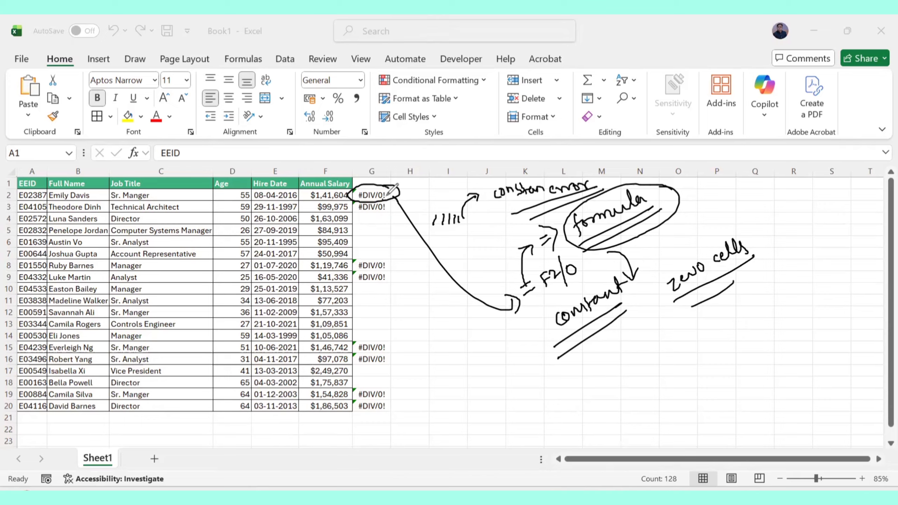
{"action": "mouse_move", "coordinate": [393, 191]}
{"action": "left_mouse_down"}
{"action": "mouse_move", "coordinate": [410, 250]}
{"action": "mouse_move", "coordinate": [403, 283]}
{"action": "mouse_move", "coordinate": [420, 263]}
{"action": "mouse_move", "coordinate": [467, 247]}
{"action": "left_mouse_up"}
{"action": "left_click_drag", "start_coordinate": [415, 285], "coordinate": [479, 244]}
{"action": "left_click_drag", "start_coordinate": [414, 301], "coordinate": [489, 255]}
Undo all the ink annotations and leave drawing mode.
{"action": "key", "text": "ctrl+z"}
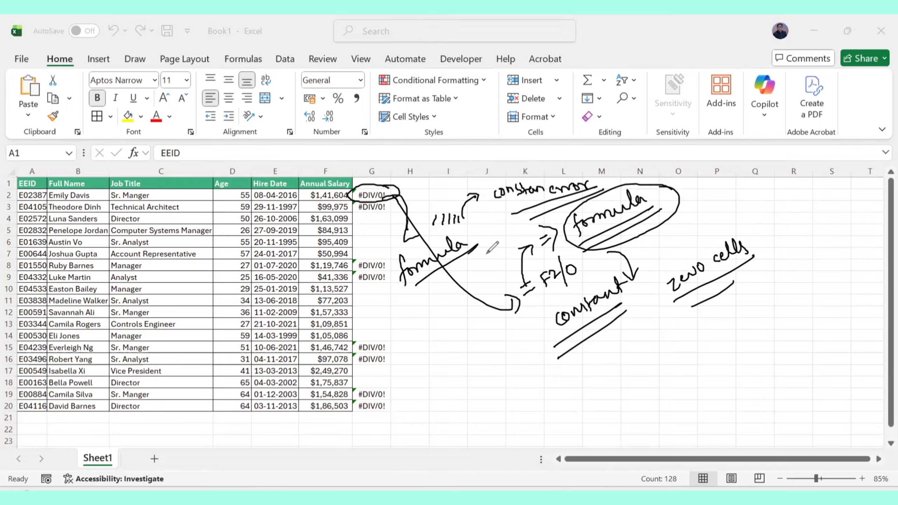
{"action": "key", "text": "ctrl+z"}
{"action": "key", "text": "ctrl+z"}
{"action": "key", "text": "ctrl+z"}
{"action": "key", "text": "ctrl+z"}
{"action": "key", "text": "ctrl+z"}
{"action": "key", "text": "ctrl+z"}
{"action": "key", "text": "ctrl+z"}
{"action": "key", "text": "ctrl+z"}
{"action": "key", "text": "ctrl+z"}
{"action": "key", "text": "ctrl+z"}
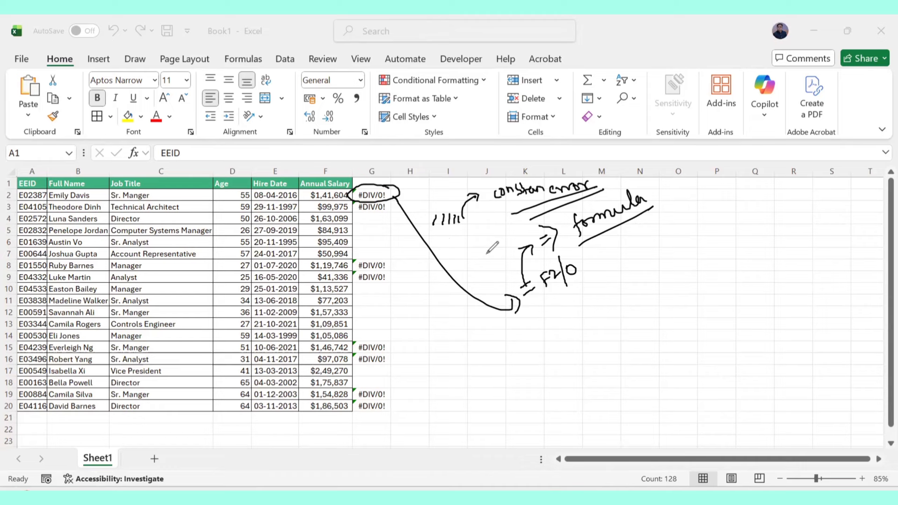
{"action": "key", "text": "ctrl+z"}
{"action": "key", "text": "ctrl+z"}
{"action": "key", "text": "ctrl+z"}
{"action": "key", "text": "ctrl+z"}
{"action": "key", "text": "ctrl+z"}
{"action": "key", "text": "ctrl+z"}
{"action": "key", "text": "ctrl+z"}
{"action": "key", "text": "ctrl+z"}
{"action": "key", "text": "ctrl+z"}
{"action": "key", "text": "ctrl+z"}
{"action": "key", "text": "ctrl+z"}
{"action": "key", "text": "ctrl+z"}
{"action": "key", "text": "ctrl+z"}
{"action": "key", "text": "ctrl+z"}
{"action": "key", "text": "ctrl+z"}
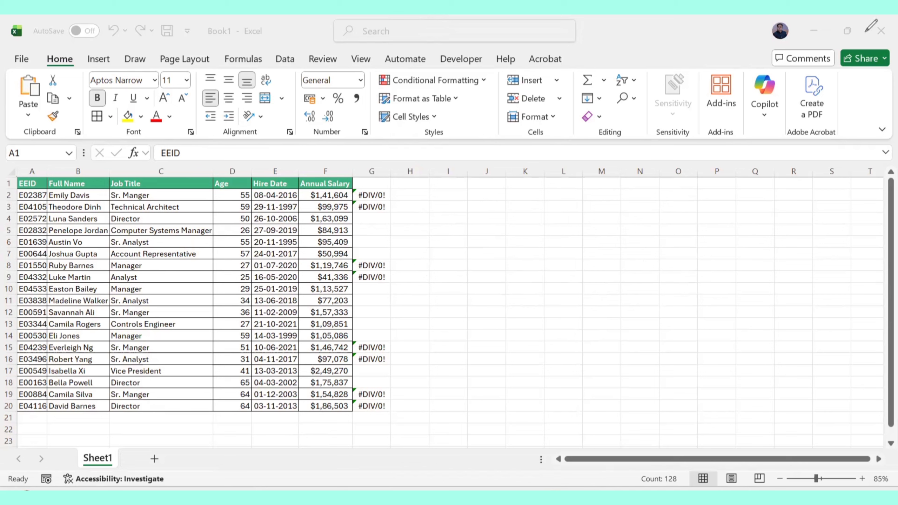
{"action": "key", "text": "Escape"}
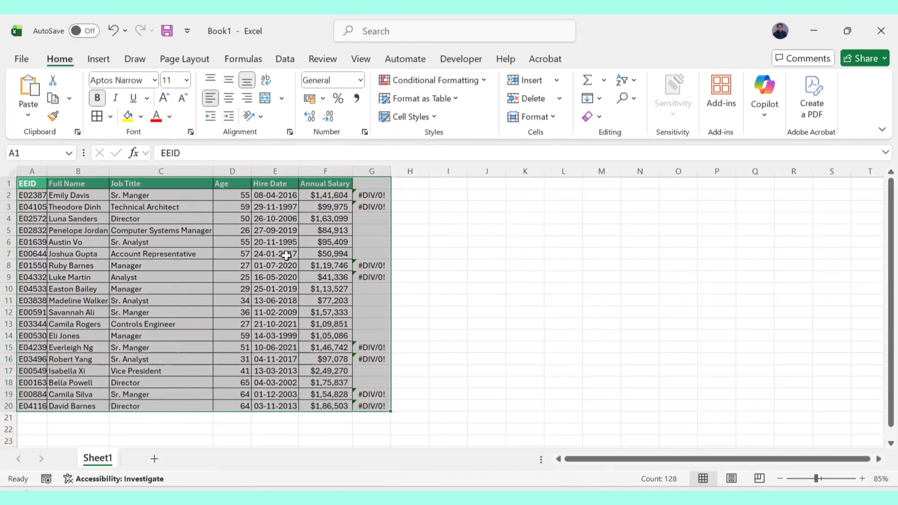
Use Go To Special to select only formula cells that return errors, unchecking numbers, text and logicals.
{"action": "left_click", "coordinate": [626, 98]}
{"action": "left_click", "coordinate": [663, 183]}
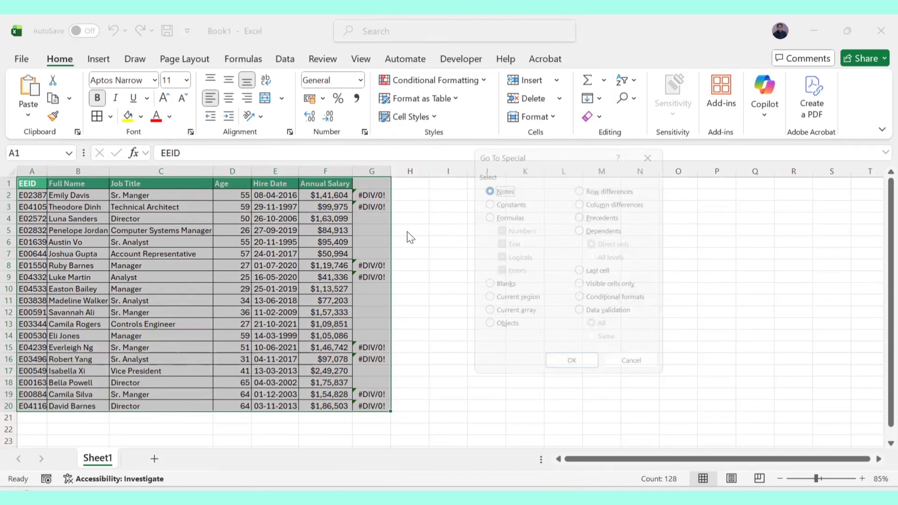
{"action": "left_click", "coordinate": [494, 212]}
{"action": "left_click", "coordinate": [494, 227]}
{"action": "left_click", "coordinate": [494, 242]}
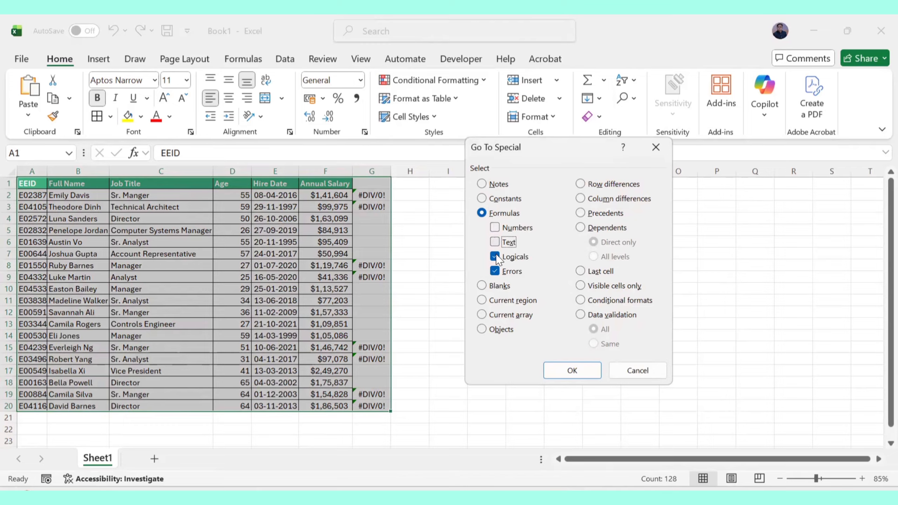
{"action": "left_click", "coordinate": [495, 256]}
{"action": "left_click", "coordinate": [495, 270]}
{"action": "left_click", "coordinate": [570, 369]}
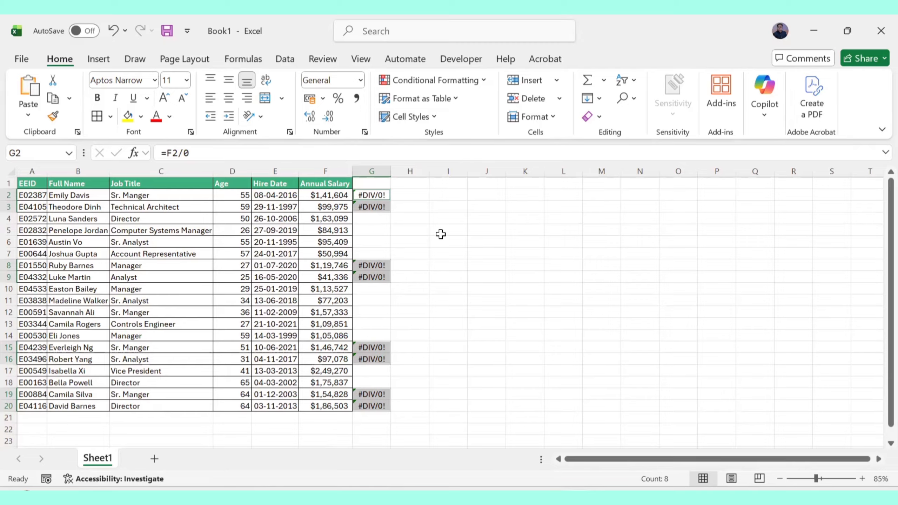
{"action": "left_click", "coordinate": [440, 208]}
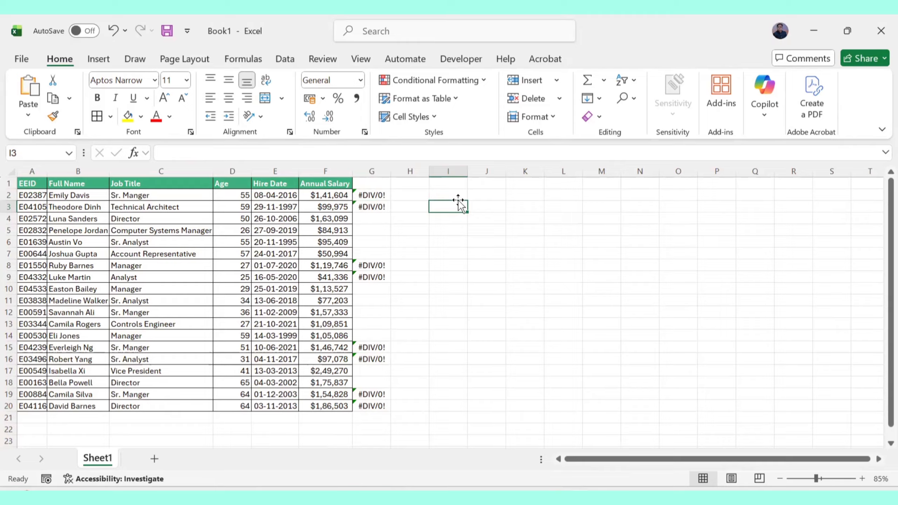
{"action": "left_click", "coordinate": [634, 96]}
{"action": "left_click", "coordinate": [654, 181]}
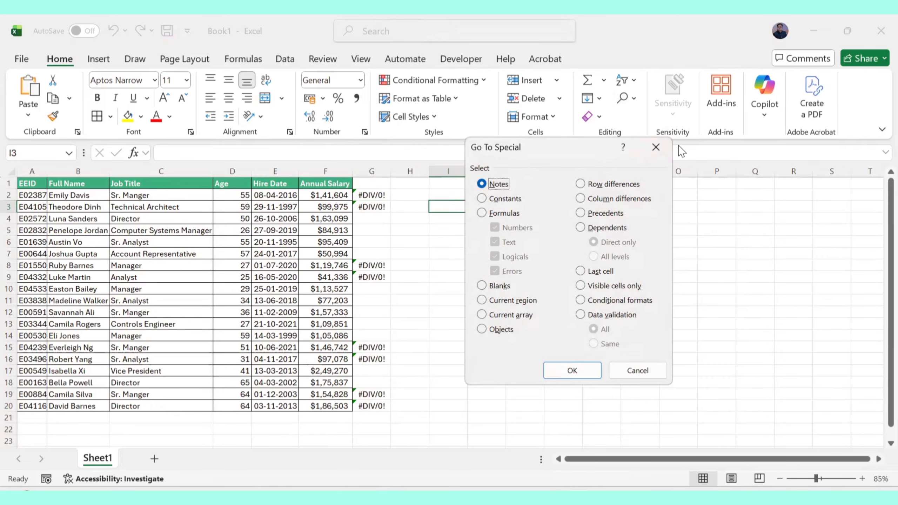
{"action": "left_click", "coordinate": [656, 147]}
Select the whole table and reach Go To Special through the Go To dialog's Special option, then cancel it.
{"action": "left_click", "coordinate": [278, 206]}
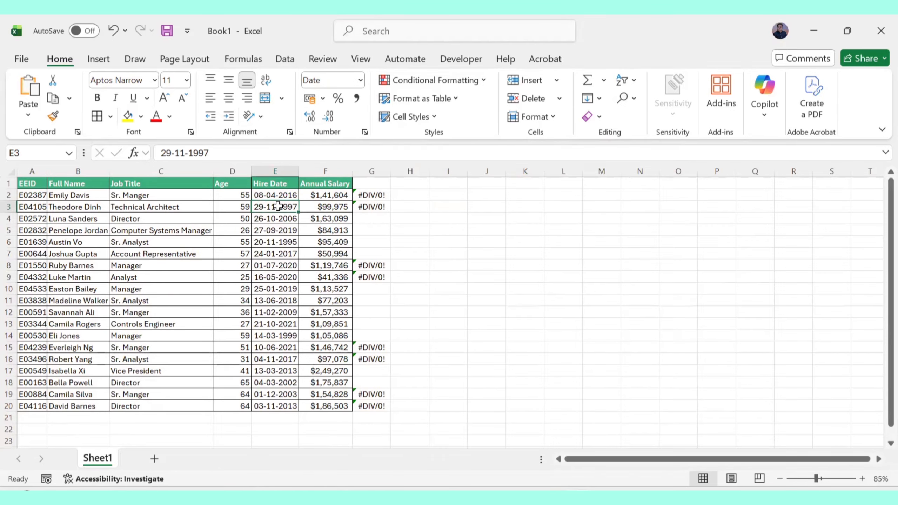
{"action": "key", "text": "ctrl+a"}
{"action": "left_click", "coordinate": [627, 98]}
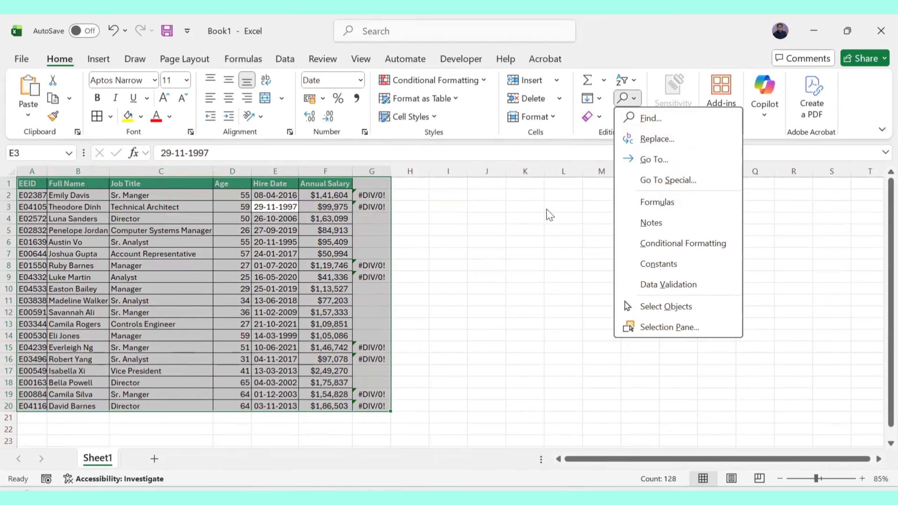
{"action": "key", "text": "Escape"}
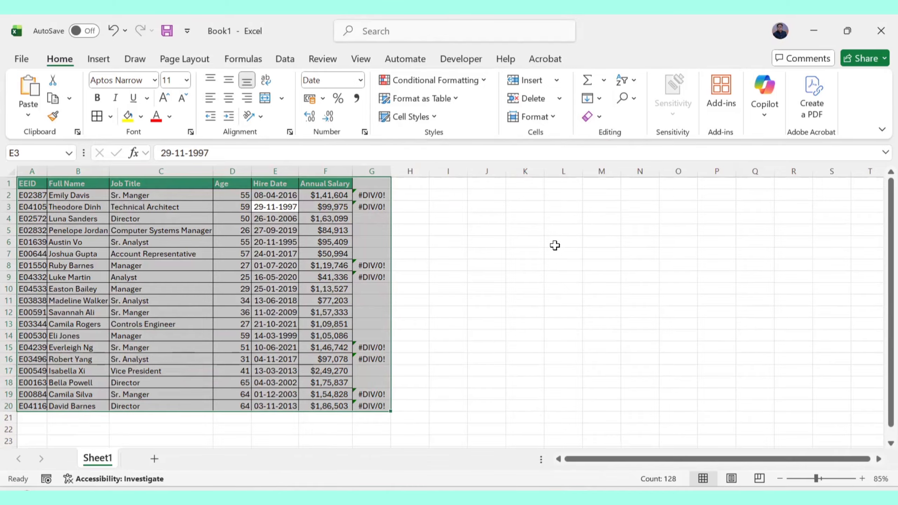
{"action": "key", "text": "ctrl+g"}
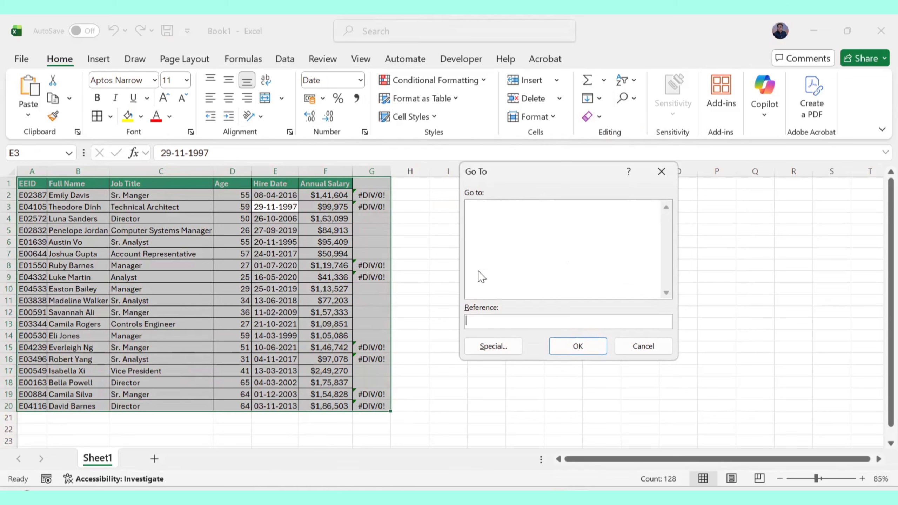
{"action": "left_click", "coordinate": [491, 345]}
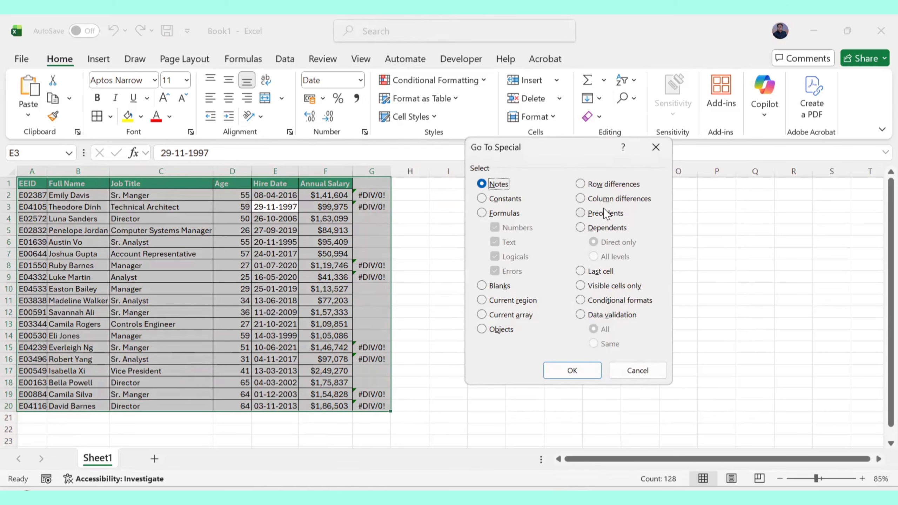
{"action": "key", "text": "Escape"}
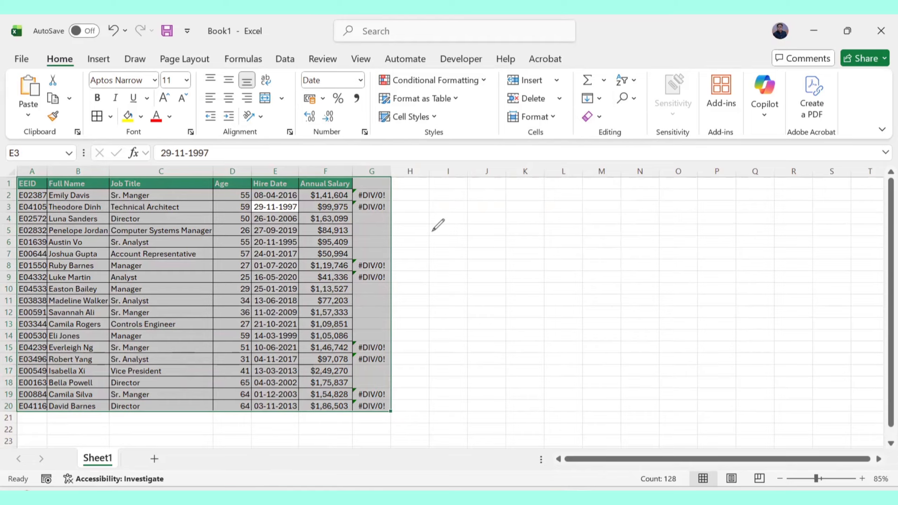
Handwrite 'Shortcut → GoTo Special Dialogue Box' and a boxed 'Fn + F5' note in ink beside the table.
{"action": "mouse_move", "coordinate": [453, 227]}
{"action": "left_mouse_down"}
{"action": "mouse_move", "coordinate": [455, 242]}
{"action": "mouse_move", "coordinate": [555, 209]}
{"action": "mouse_move", "coordinate": [559, 234]}
{"action": "mouse_move", "coordinate": [661, 193]}
{"action": "mouse_move", "coordinate": [717, 215]}
{"action": "mouse_move", "coordinate": [698, 212]}
{"action": "mouse_move", "coordinate": [706, 201]}
{"action": "mouse_move", "coordinate": [726, 194]}
{"action": "mouse_move", "coordinate": [731, 203]}
{"action": "mouse_move", "coordinate": [743, 191]}
{"action": "mouse_move", "coordinate": [746, 212]}
{"action": "mouse_move", "coordinate": [823, 191]}
{"action": "mouse_move", "coordinate": [829, 201]}
{"action": "mouse_move", "coordinate": [844, 197]}
{"action": "mouse_move", "coordinate": [845, 209]}
{"action": "left_mouse_up"}
{"action": "left_click_drag", "start_coordinate": [844, 196], "coordinate": [837, 210]}
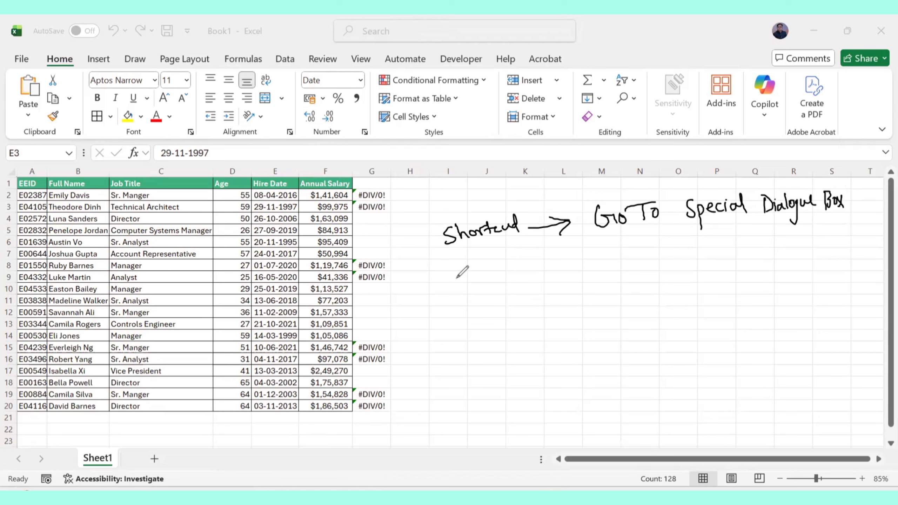
{"action": "mouse_move", "coordinate": [455, 271]}
{"action": "left_mouse_down"}
{"action": "mouse_move", "coordinate": [456, 283]}
{"action": "mouse_move", "coordinate": [474, 290]}
{"action": "mouse_move", "coordinate": [493, 276]}
{"action": "left_mouse_up"}
{"action": "left_click_drag", "start_coordinate": [504, 270], "coordinate": [503, 279]}
{"action": "left_click_drag", "start_coordinate": [514, 279], "coordinate": [518, 287]}
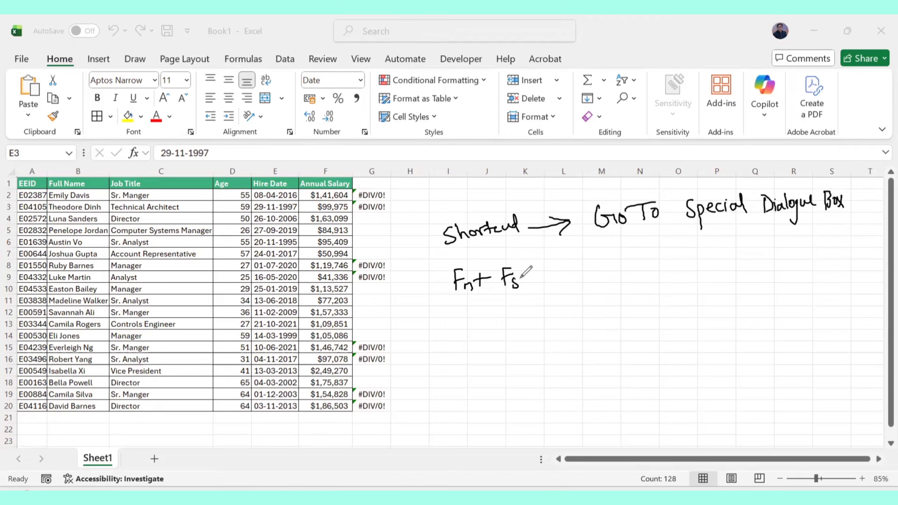
{"action": "left_click_drag", "start_coordinate": [440, 304], "coordinate": [526, 288]}
{"action": "left_click_drag", "start_coordinate": [515, 255], "coordinate": [526, 287]}
{"action": "left_click_drag", "start_coordinate": [443, 270], "coordinate": [516, 255]}
{"action": "left_click_drag", "start_coordinate": [442, 270], "coordinate": [441, 304]}
Sketch arrows from 'Fn + F5' to 'GoTo', a boxed 'Special' and an underlined 'GoTo Special' in ink.
{"action": "mouse_move", "coordinate": [532, 282]}
{"action": "left_mouse_down"}
{"action": "mouse_move", "coordinate": [576, 273]}
{"action": "mouse_move", "coordinate": [568, 285]}
{"action": "left_mouse_up"}
{"action": "mouse_move", "coordinate": [618, 245]}
{"action": "left_mouse_down"}
{"action": "mouse_move", "coordinate": [609, 263]}
{"action": "mouse_move", "coordinate": [628, 258]}
{"action": "left_mouse_up"}
{"action": "left_click_drag", "start_coordinate": [633, 254], "coordinate": [633, 254]}
{"action": "left_click_drag", "start_coordinate": [650, 247], "coordinate": [659, 245]}
{"action": "mouse_move", "coordinate": [651, 247]}
{"action": "left_mouse_down"}
{"action": "mouse_move", "coordinate": [650, 264]}
{"action": "mouse_move", "coordinate": [662, 253]}
{"action": "mouse_move", "coordinate": [649, 328]}
{"action": "left_mouse_up"}
{"action": "left_click_drag", "start_coordinate": [650, 328], "coordinate": [664, 312]}
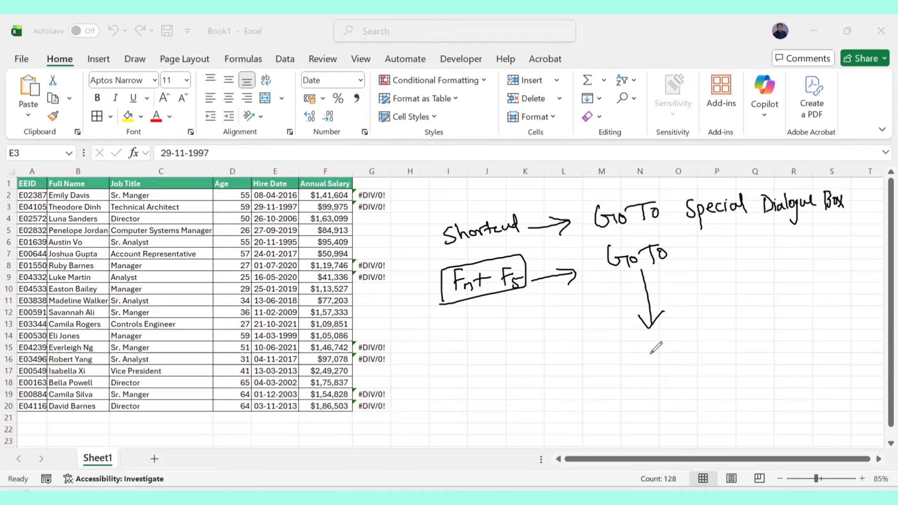
{"action": "left_click_drag", "start_coordinate": [633, 349], "coordinate": [640, 366]}
{"action": "mouse_move", "coordinate": [639, 362]}
{"action": "left_mouse_down"}
{"action": "mouse_move", "coordinate": [644, 382]}
{"action": "mouse_move", "coordinate": [661, 357]}
{"action": "mouse_move", "coordinate": [680, 352]}
{"action": "mouse_move", "coordinate": [686, 363]}
{"action": "left_mouse_up"}
{"action": "mouse_move", "coordinate": [695, 329]}
{"action": "left_mouse_down"}
{"action": "mouse_move", "coordinate": [702, 361]}
{"action": "mouse_move", "coordinate": [605, 334]}
{"action": "left_mouse_up"}
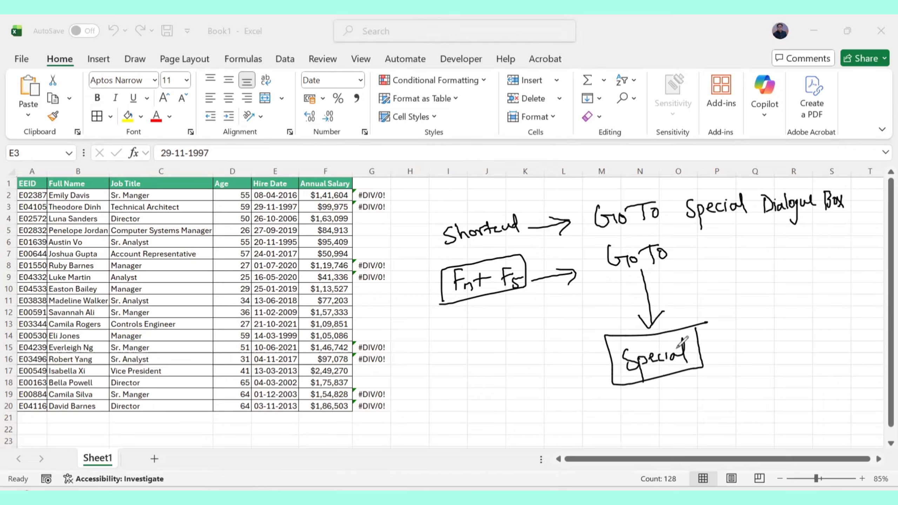
{"action": "mouse_move", "coordinate": [679, 343]}
{"action": "left_mouse_down"}
{"action": "mouse_move", "coordinate": [744, 303]}
{"action": "mouse_move", "coordinate": [740, 315]}
{"action": "left_mouse_up"}
{"action": "mouse_move", "coordinate": [754, 293]}
{"action": "left_mouse_down"}
{"action": "mouse_move", "coordinate": [786, 306]}
{"action": "mouse_move", "coordinate": [848, 288]}
{"action": "mouse_move", "coordinate": [848, 304]}
{"action": "left_mouse_up"}
{"action": "mouse_move", "coordinate": [781, 326]}
{"action": "left_mouse_down"}
{"action": "mouse_move", "coordinate": [843, 311]}
{"action": "mouse_move", "coordinate": [833, 326]}
{"action": "left_mouse_up"}
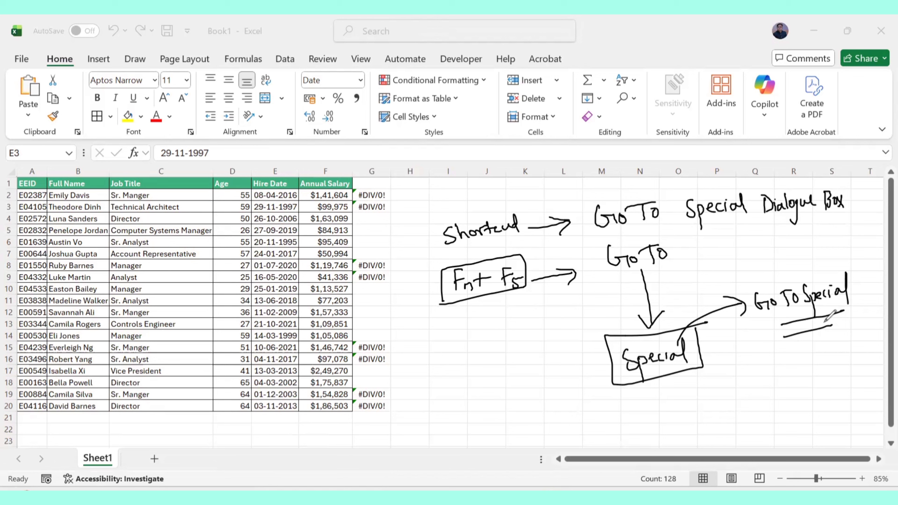
Undo all the shortcut ink annotations.
{"action": "key", "text": "ctrl+z"}
{"action": "key", "text": "ctrl+z"}
{"action": "key", "text": "ctrl+z"}
{"action": "key", "text": "ctrl+z"}
{"action": "key", "text": "ctrl+z"}
{"action": "key", "text": "ctrl+z"}
{"action": "key", "text": "ctrl+z"}
{"action": "key", "text": "ctrl+z"}
{"action": "key", "text": "ctrl+z"}
{"action": "key", "text": "ctrl+z"}
{"action": "key", "text": "ctrl+z"}
{"action": "key", "text": "ctrl+z"}
{"action": "key", "text": "ctrl+z"}
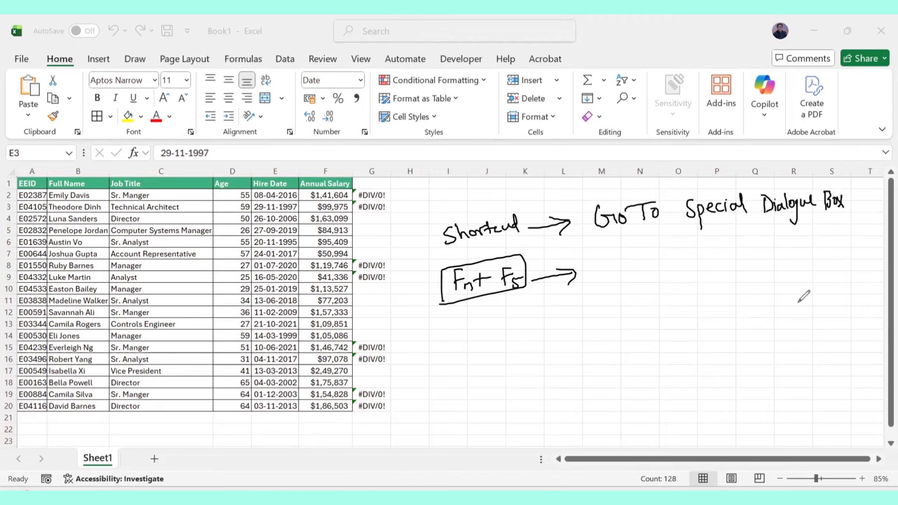
{"action": "key", "text": "ctrl+z"}
{"action": "key", "text": "ctrl+z"}
{"action": "key", "text": "ctrl+z"}
{"action": "key", "text": "ctrl+z"}
{"action": "key", "text": "ctrl+z"}
{"action": "key", "text": "ctrl+z"}
{"action": "key", "text": "ctrl+z"}
{"action": "key", "text": "ctrl+z"}
{"action": "key", "text": "ctrl+z"}
{"action": "key", "text": "ctrl+z"}
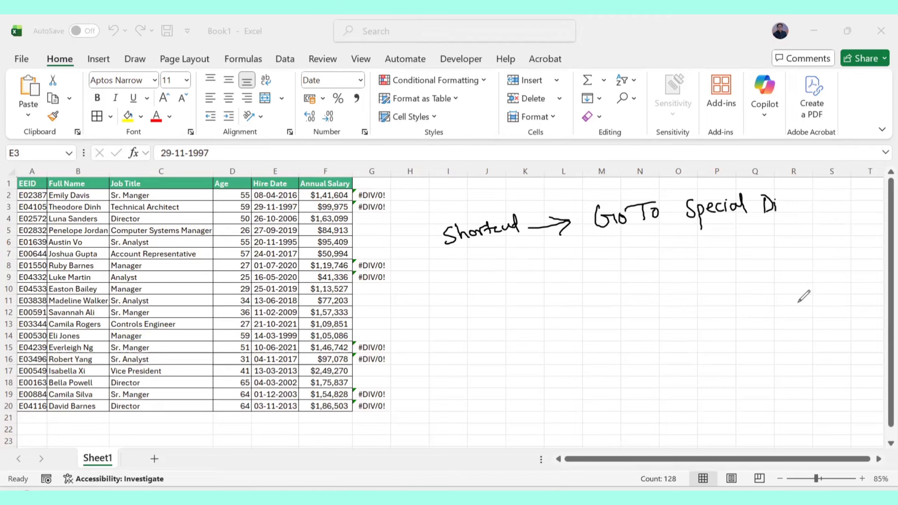
{"action": "key", "text": "ctrl+z"}
{"action": "key", "text": "ctrl+z"}
{"action": "key", "text": "ctrl+z"}
{"action": "key", "text": "ctrl+z"}
{"action": "key", "text": "ctrl+z"}
{"action": "key", "text": "ctrl+z"}
{"action": "key", "text": "ctrl+z"}
{"action": "key", "text": "ctrl+z"}
{"action": "key", "text": "ctrl+z"}
{"action": "key", "text": "ctrl+z"}
{"action": "key", "text": "ctrl+z"}
{"action": "key", "text": "ctrl+z"}
{"action": "key", "text": "ctrl+z"}
{"action": "key", "text": "ctrl+z"}
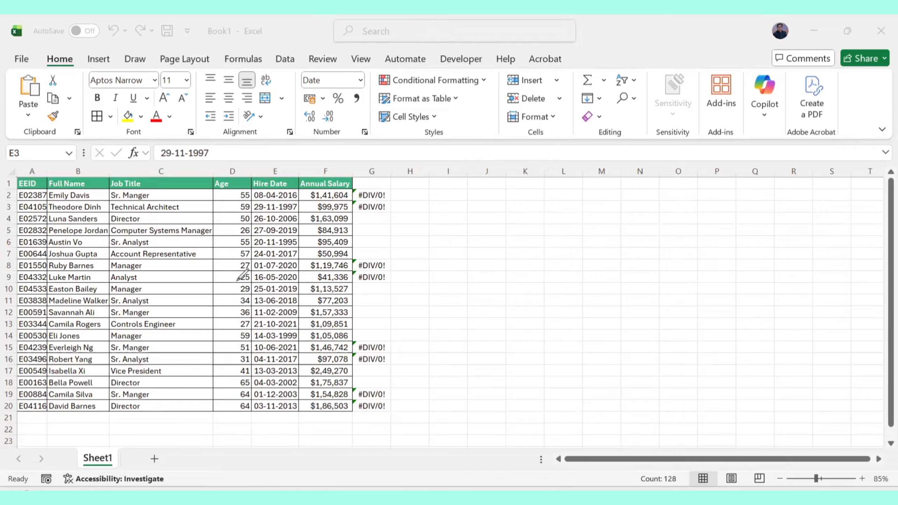
Scribble diagonal ink strokes across the table and then erase them.
{"action": "left_click_drag", "start_coordinate": [24, 320], "coordinate": [279, 149]}
{"action": "left_click_drag", "start_coordinate": [127, 312], "coordinate": [384, 141]}
{"action": "left_click_drag", "start_coordinate": [194, 347], "coordinate": [421, 188]}
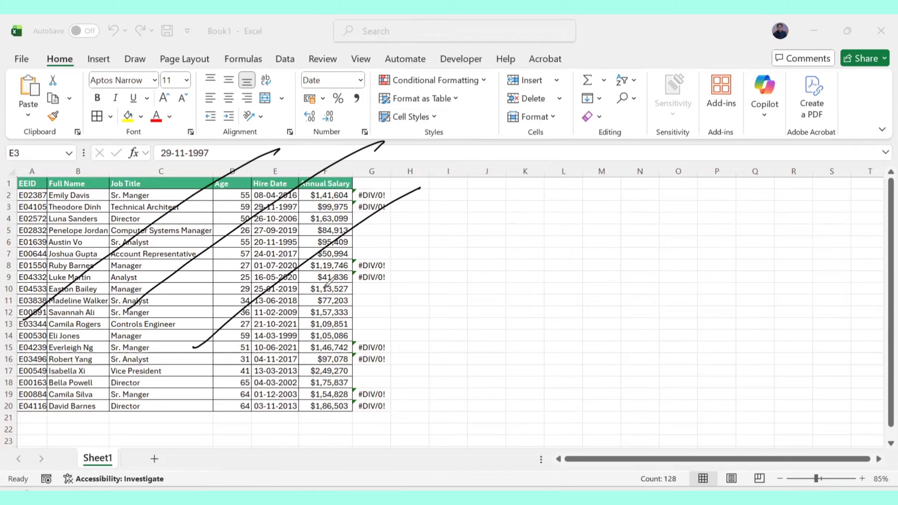
{"action": "left_click_drag", "start_coordinate": [279, 352], "coordinate": [374, 277]}
{"action": "left_click_drag", "start_coordinate": [371, 163], "coordinate": [372, 187]}
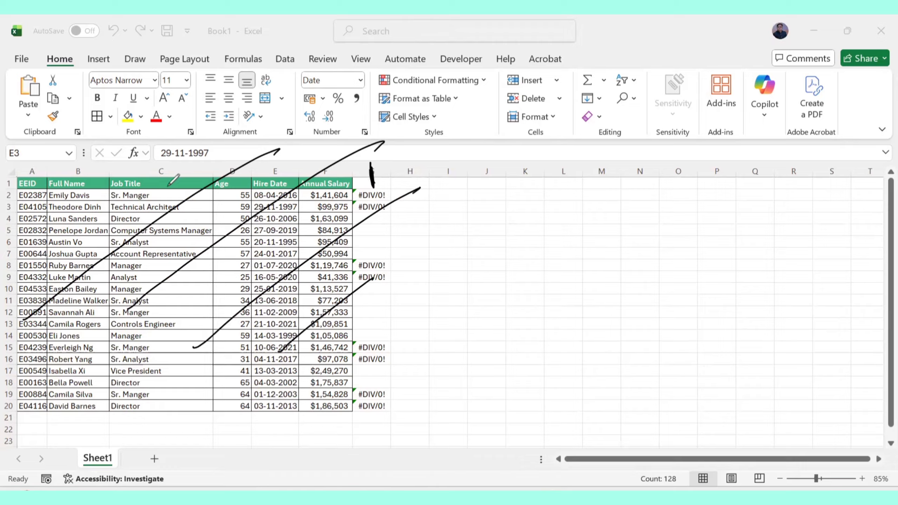
{"action": "left_click_drag", "start_coordinate": [59, 180], "coordinate": [29, 189]}
{"action": "left_click_drag", "start_coordinate": [5, 409], "coordinate": [19, 410]}
{"action": "left_click_drag", "start_coordinate": [42, 372], "coordinate": [226, 211]}
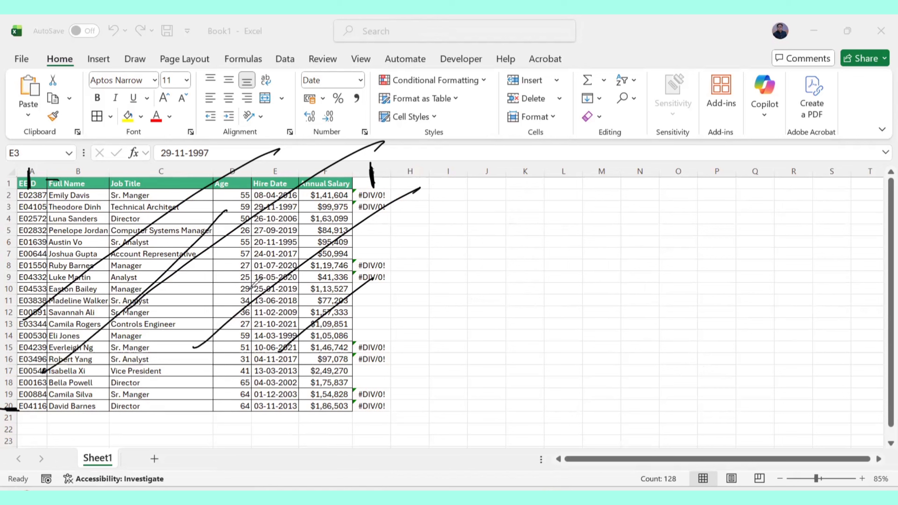
{"action": "left_click_drag", "start_coordinate": [249, 288], "coordinate": [135, 380]}
{"action": "left_click_drag", "start_coordinate": [332, 283], "coordinate": [311, 309]}
{"action": "left_click_drag", "start_coordinate": [255, 358], "coordinate": [312, 309]}
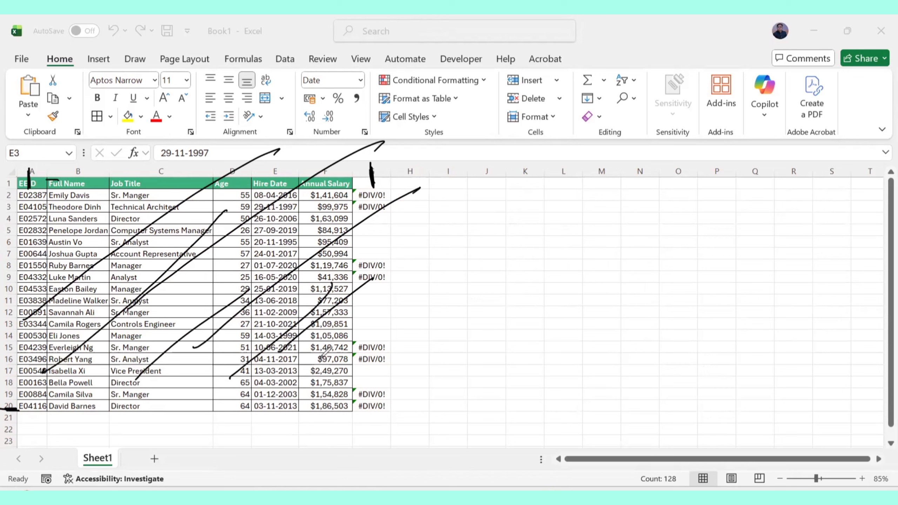
{"action": "key", "text": "Delete"}
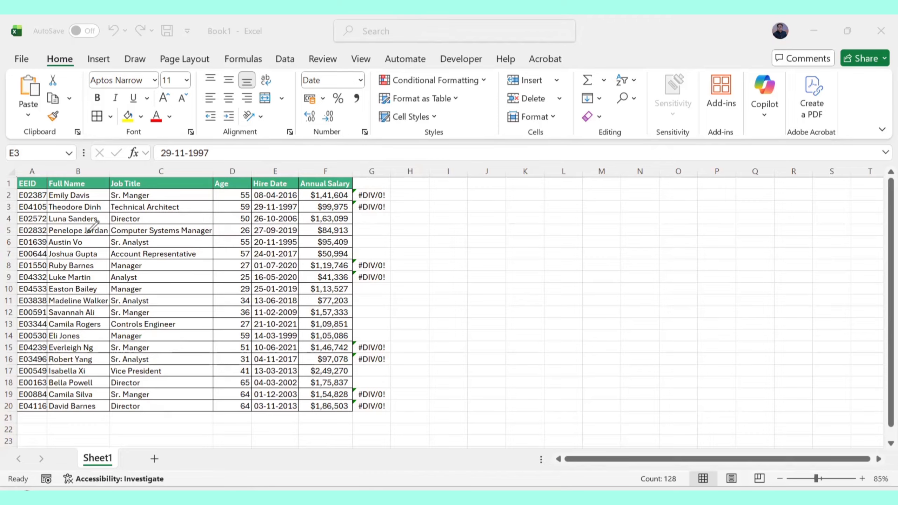
Mark each column header with short vertical ink strokes, undoing the last mark.
{"action": "left_click_drag", "start_coordinate": [41, 169], "coordinate": [41, 233]}
{"action": "left_click_drag", "start_coordinate": [78, 169], "coordinate": [76, 202]}
{"action": "left_click_drag", "start_coordinate": [179, 170], "coordinate": [178, 176]}
{"action": "left_click_drag", "start_coordinate": [241, 170], "coordinate": [240, 198]}
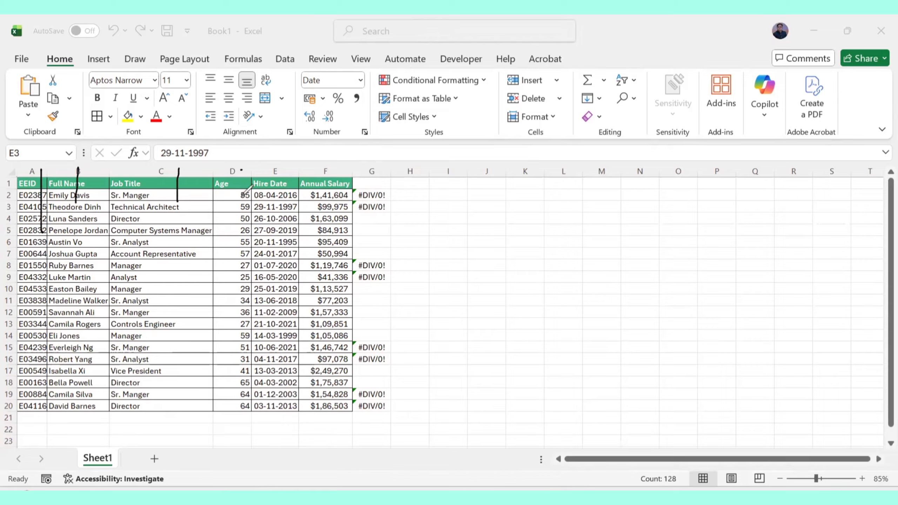
{"action": "left_click_drag", "start_coordinate": [281, 171], "coordinate": [278, 201]}
{"action": "left_click_drag", "start_coordinate": [341, 166], "coordinate": [339, 193]}
{"action": "mouse_move", "coordinate": [373, 166]}
{"action": "left_mouse_down"}
{"action": "mouse_move", "coordinate": [374, 184]}
{"action": "mouse_move", "coordinate": [380, 179]}
{"action": "left_mouse_up"}
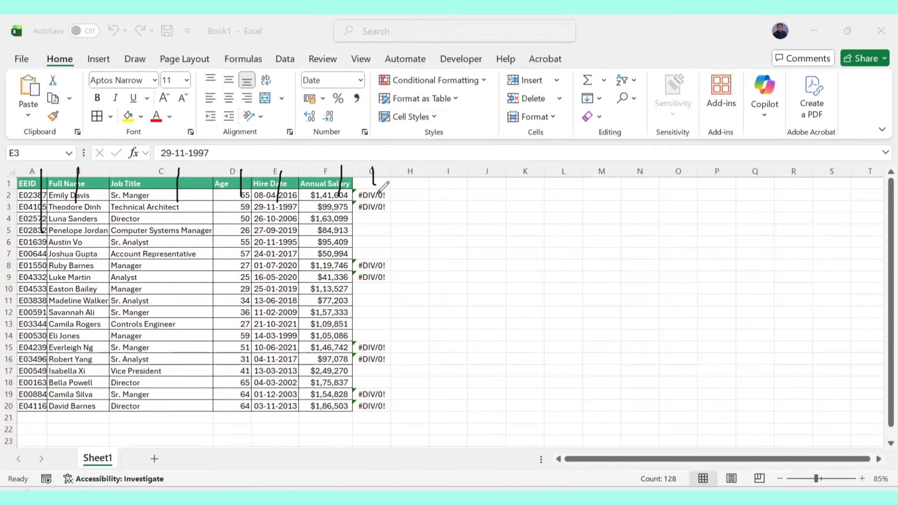
{"action": "key", "text": "ctrl+z"}
Hatch the blank cells in column G with slash ink strokes.
{"action": "left_click_drag", "start_coordinate": [354, 188], "coordinate": [391, 180]}
{"action": "mouse_move", "coordinate": [350, 224]}
{"action": "left_mouse_down"}
{"action": "mouse_move", "coordinate": [370, 212]}
{"action": "mouse_move", "coordinate": [382, 217]}
{"action": "left_mouse_up"}
{"action": "left_click_drag", "start_coordinate": [365, 251], "coordinate": [390, 233]}
{"action": "left_click_drag", "start_coordinate": [378, 250], "coordinate": [395, 238]}
{"action": "mouse_move", "coordinate": [357, 302]}
{"action": "left_mouse_down"}
{"action": "mouse_move", "coordinate": [383, 278]}
{"action": "mouse_move", "coordinate": [380, 298]}
{"action": "left_mouse_up"}
{"action": "left_click_drag", "start_coordinate": [369, 331], "coordinate": [389, 314]}
{"action": "left_click_drag", "start_coordinate": [376, 336], "coordinate": [394, 313]}
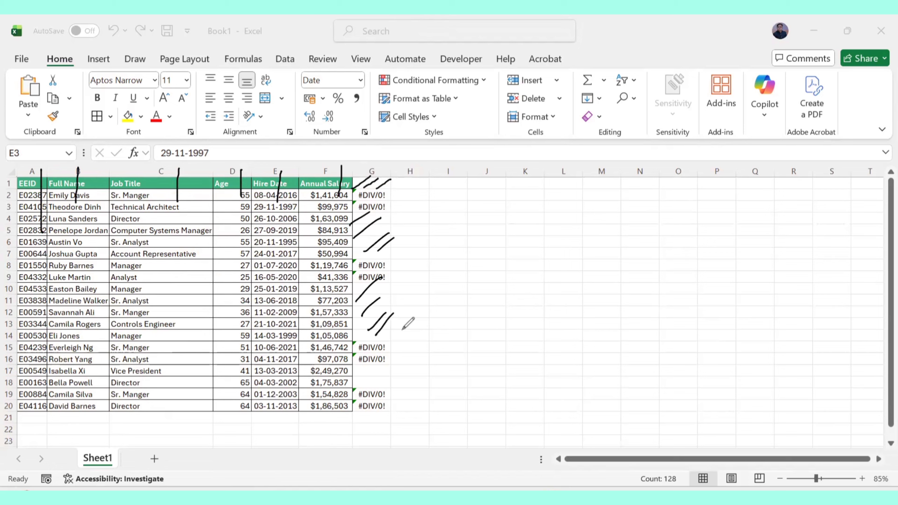
{"action": "left_click_drag", "start_coordinate": [363, 383], "coordinate": [384, 365]}
Handwrite circled '5,00,000' and '150' values and begin writing 'Blac' beside the table.
{"action": "mouse_move", "coordinate": [428, 277]}
{"action": "left_mouse_down"}
{"action": "mouse_move", "coordinate": [438, 293]}
{"action": "mouse_move", "coordinate": [425, 283]}
{"action": "left_mouse_up"}
{"action": "left_click_drag", "start_coordinate": [446, 286], "coordinate": [446, 295]}
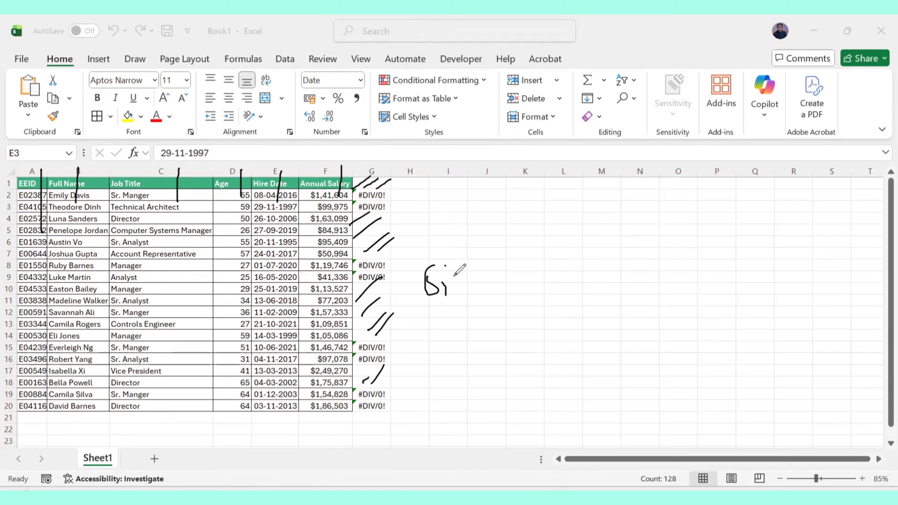
{"action": "mouse_move", "coordinate": [454, 263]}
{"action": "left_mouse_down"}
{"action": "mouse_move", "coordinate": [446, 272]}
{"action": "mouse_move", "coordinate": [457, 269]}
{"action": "left_mouse_up"}
{"action": "mouse_move", "coordinate": [466, 269]}
{"action": "left_mouse_down"}
{"action": "mouse_move", "coordinate": [465, 278]}
{"action": "mouse_move", "coordinate": [483, 254]}
{"action": "mouse_move", "coordinate": [509, 301]}
{"action": "mouse_move", "coordinate": [466, 220]}
{"action": "left_mouse_up"}
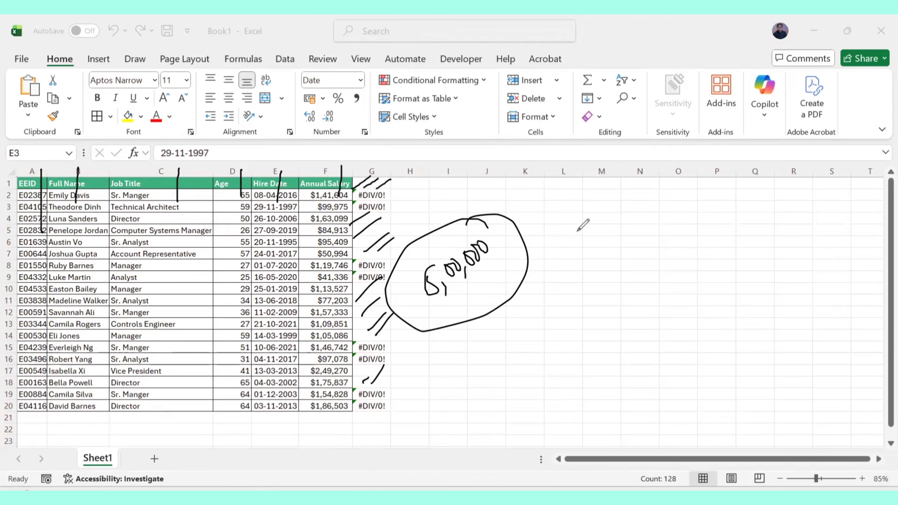
{"action": "left_click_drag", "start_coordinate": [573, 220], "coordinate": [575, 245]}
{"action": "mouse_move", "coordinate": [596, 209]}
{"action": "left_mouse_down"}
{"action": "mouse_move", "coordinate": [590, 248]}
{"action": "mouse_move", "coordinate": [606, 204]}
{"action": "left_mouse_up"}
{"action": "mouse_move", "coordinate": [605, 205]}
{"action": "left_mouse_down"}
{"action": "mouse_move", "coordinate": [580, 196]}
{"action": "mouse_move", "coordinate": [562, 208]}
{"action": "left_mouse_up"}
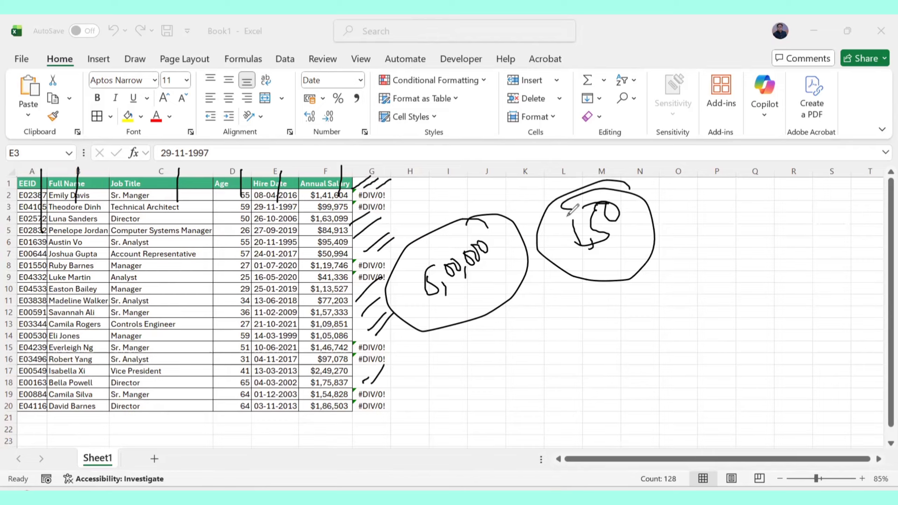
{"action": "mouse_move", "coordinate": [551, 329]}
{"action": "left_mouse_down"}
{"action": "mouse_move", "coordinate": [591, 315]}
{"action": "mouse_move", "coordinate": [598, 328]}
{"action": "left_mouse_up"}
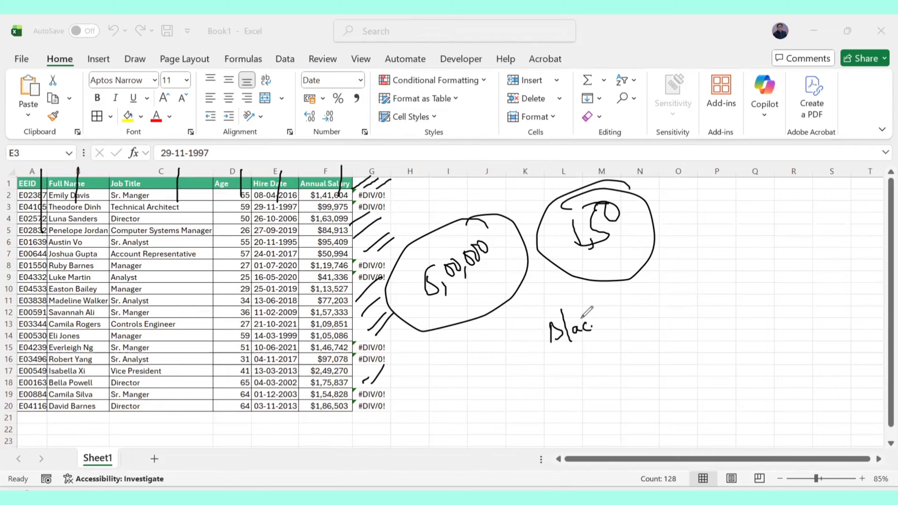
Undo the remaining ink annotations on the sheet.
{"action": "key", "text": "ctrl+z"}
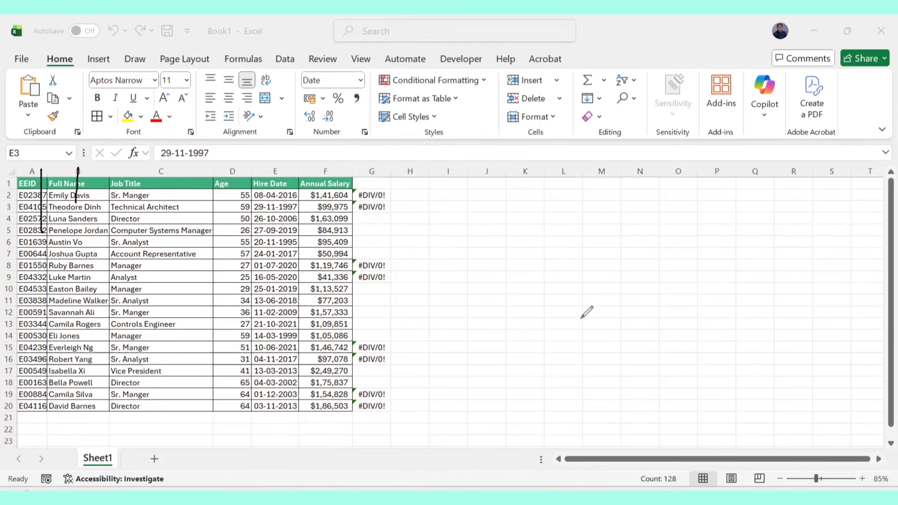
{"action": "key", "text": "ctrl+z"}
Select every blank cell in the table using Go To Special with the Blanks option.
{"action": "key", "text": "ctrl+a"}
{"action": "left_click", "coordinate": [626, 98]}
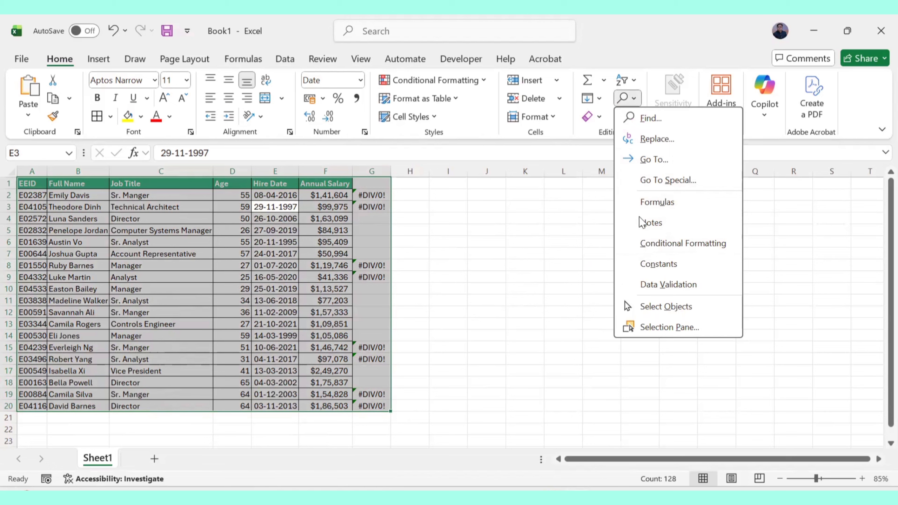
{"action": "key", "text": "Escape"}
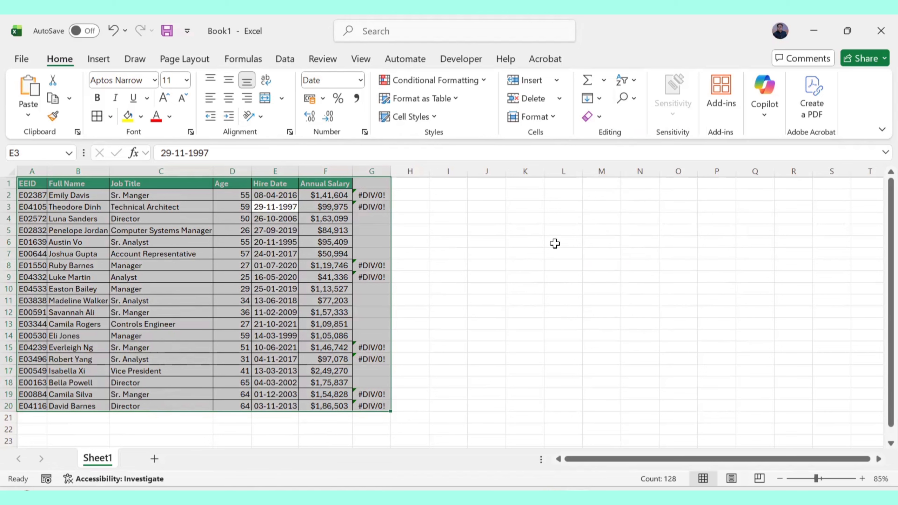
{"action": "key", "text": "ctrl+g"}
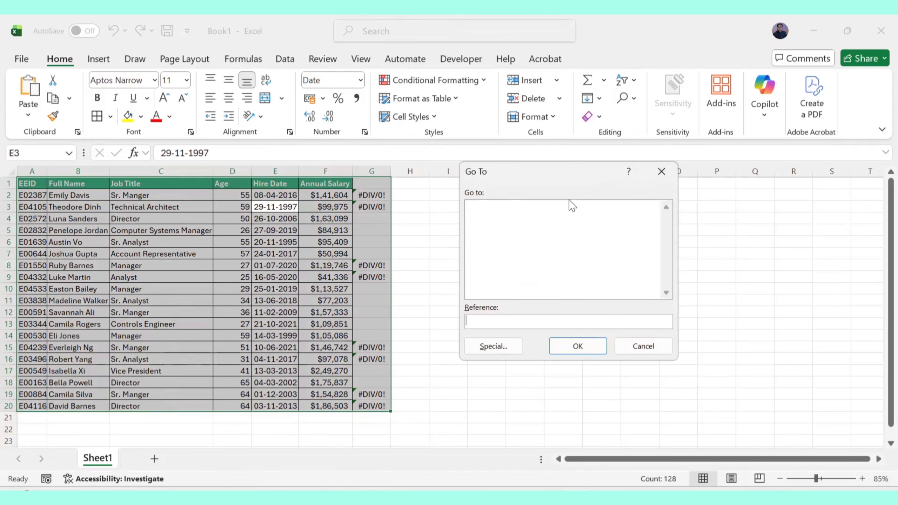
{"action": "left_click", "coordinate": [501, 342]}
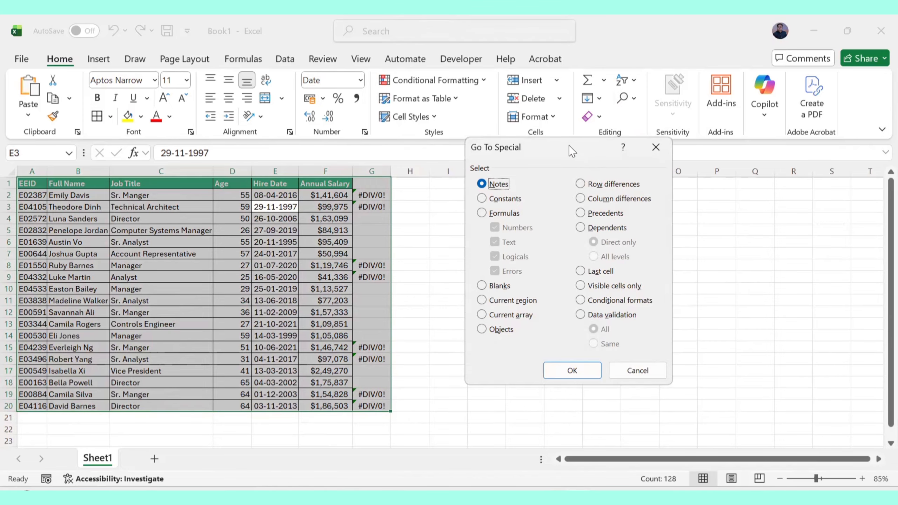
{"action": "left_click_drag", "start_coordinate": [570, 145], "coordinate": [618, 146]}
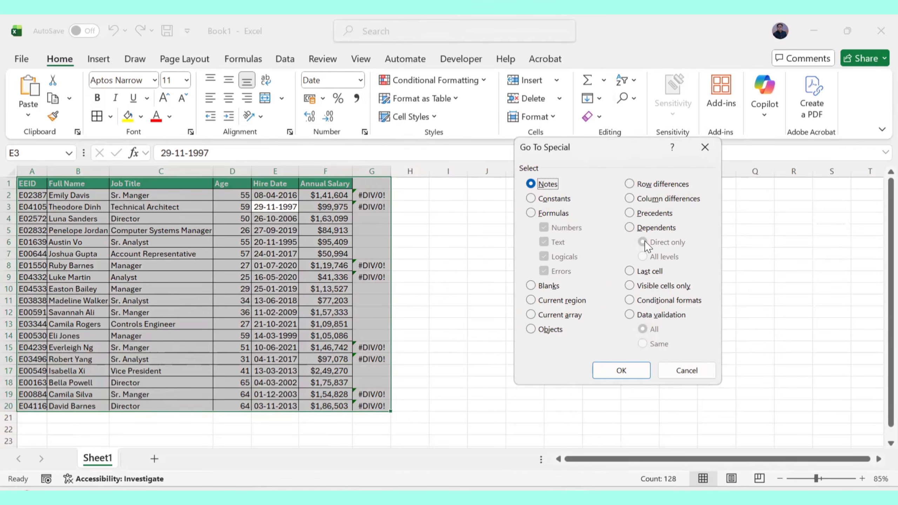
{"action": "left_click", "coordinate": [537, 289]}
{"action": "left_click", "coordinate": [636, 371]}
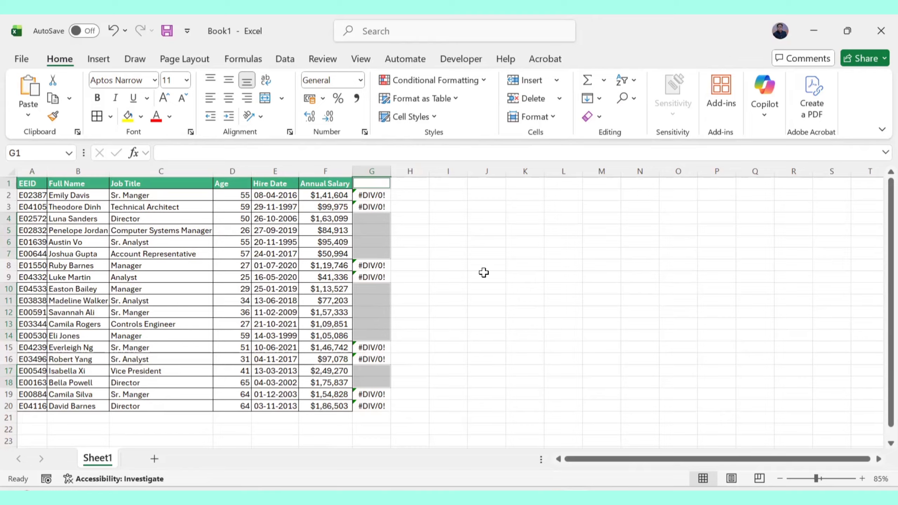
Enter the values 10, 20 and 30 in cells J5, K5 and L5.
{"action": "left_click", "coordinate": [485, 230]}
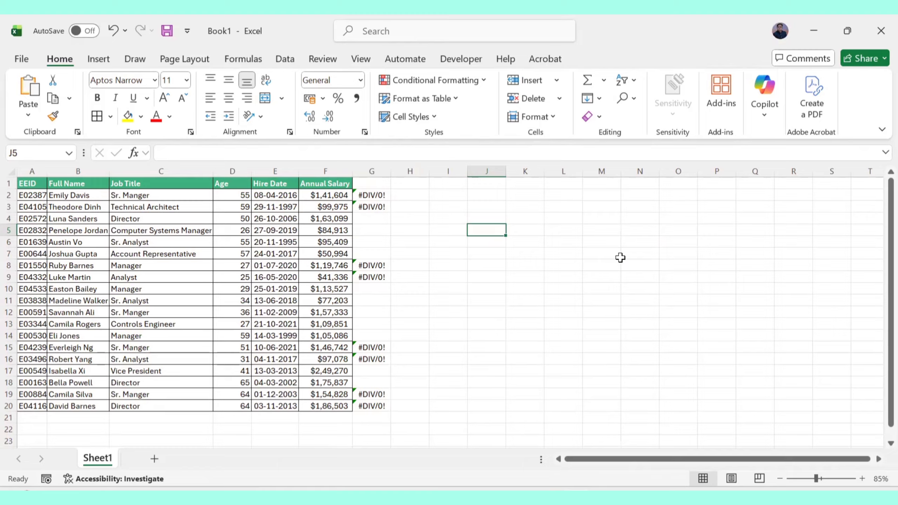
{"action": "type", "text": "10"}
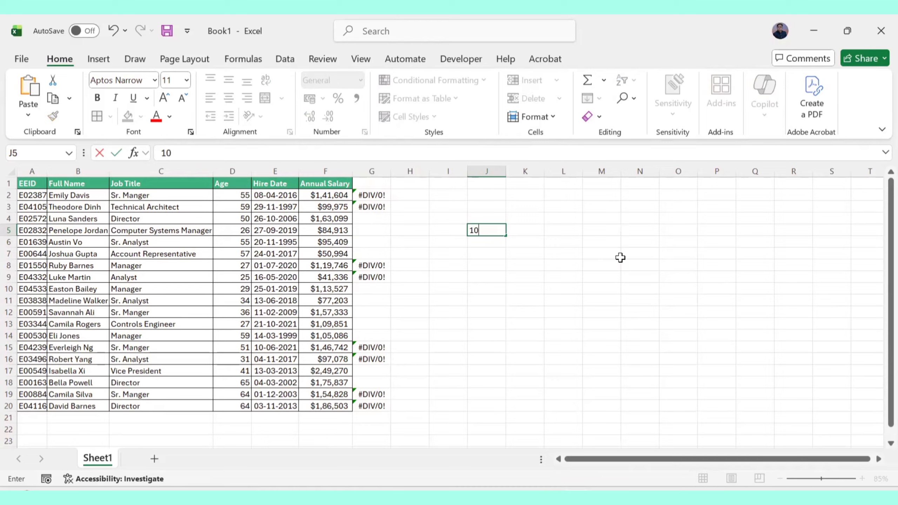
{"action": "key", "text": "Tab"}
{"action": "type", "text": "20"}
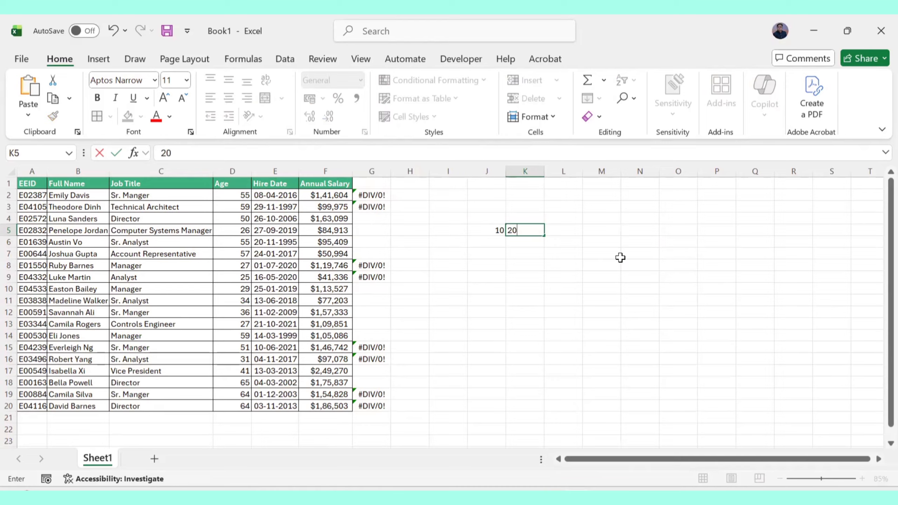
{"action": "key", "text": "Tab"}
{"action": "type", "text": "3"}
{"action": "key", "text": "Tab"}
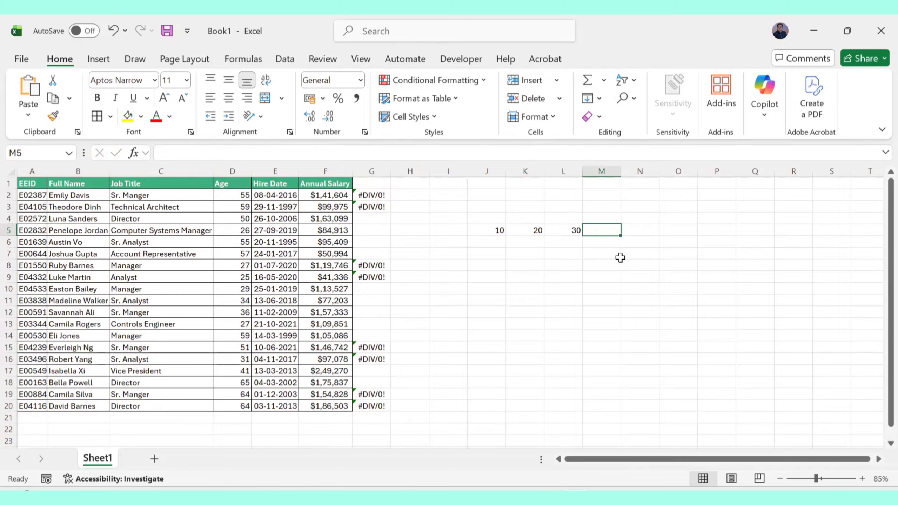
Enter the formula =L5+K5+J5 in cell M5.
{"action": "type", "text": "="}
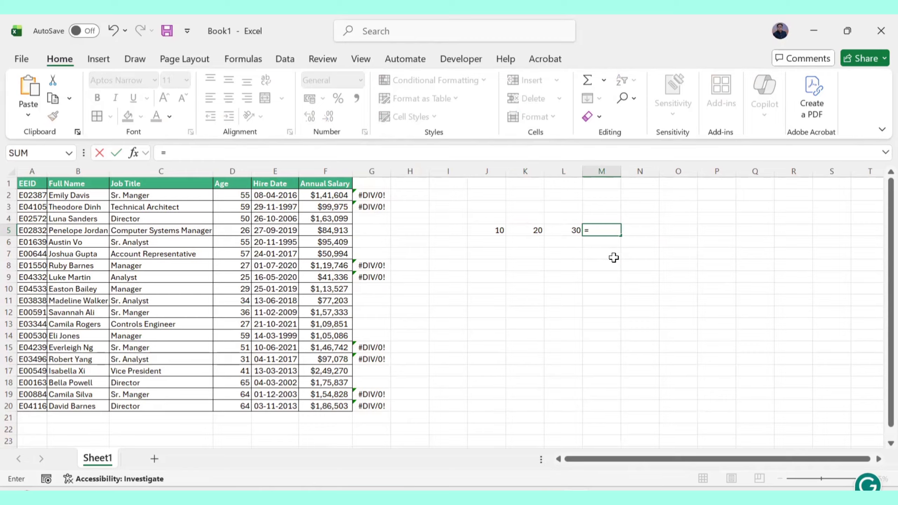
{"action": "left_click", "coordinate": [567, 233]}
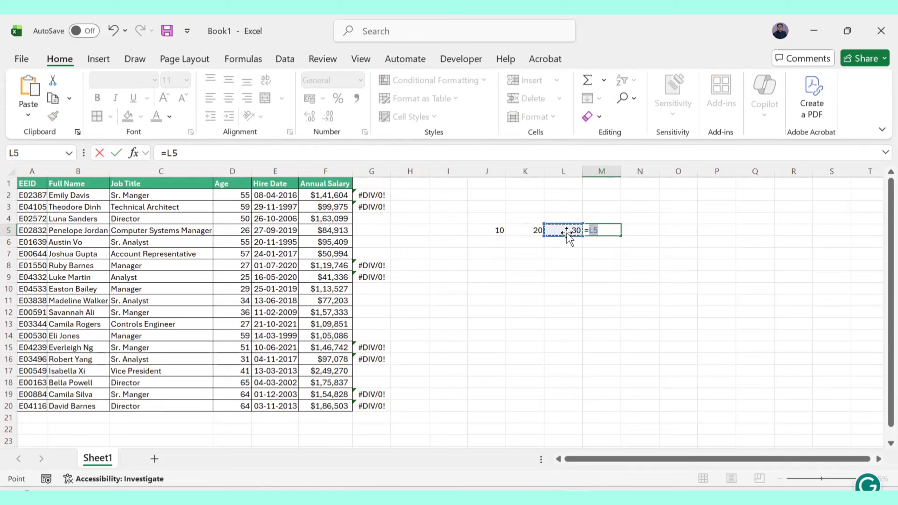
{"action": "type", "text": "+"}
{"action": "left_click", "coordinate": [517, 229]}
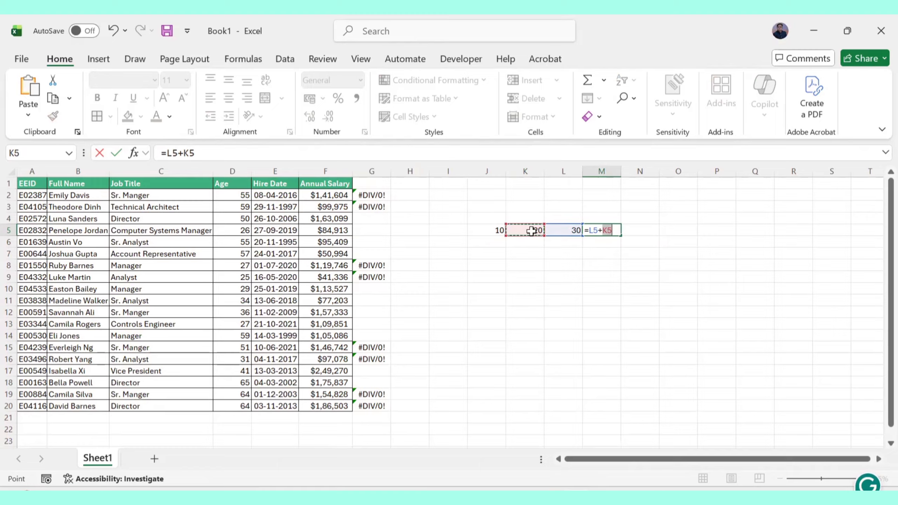
{"action": "type", "text": "+"}
{"action": "left_click", "coordinate": [499, 228]}
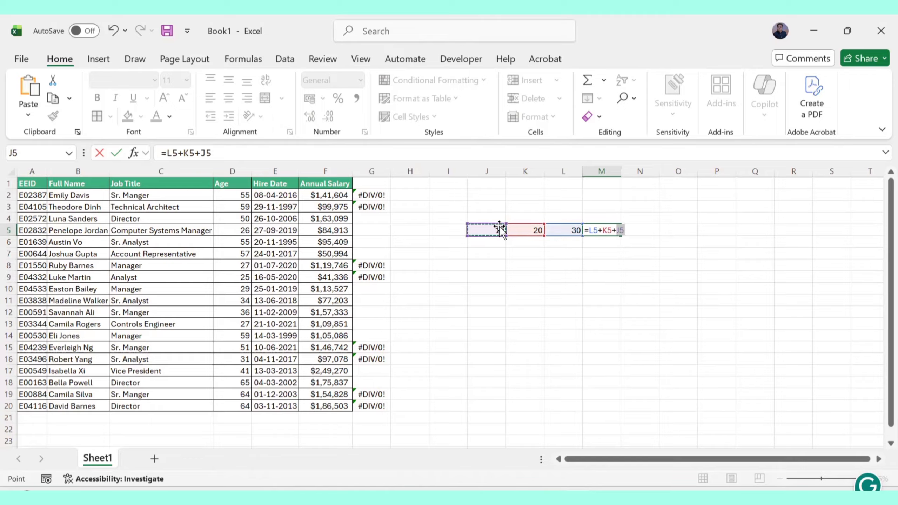
{"action": "key", "text": "Return"}
{"action": "left_click", "coordinate": [601, 229]}
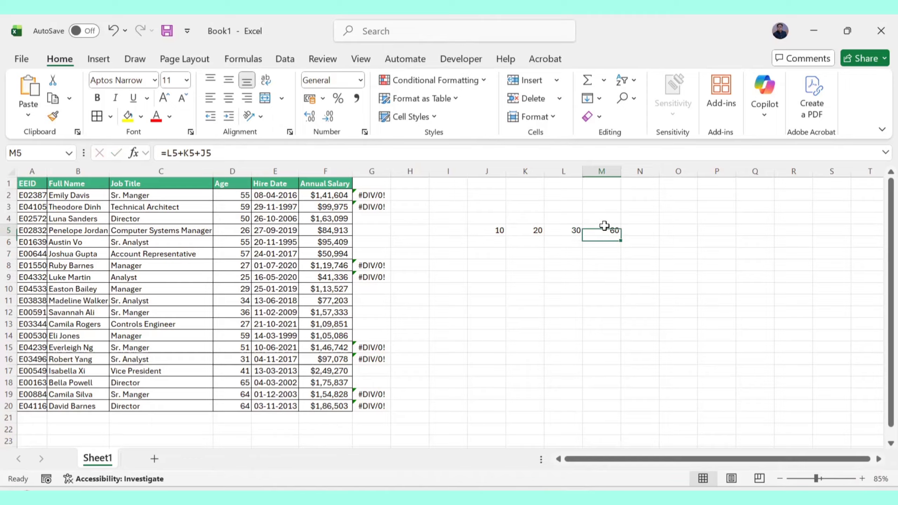
Select J5:M5 and use Go To Special with Dependents, direct only, to select the dependent cells.
{"action": "left_click_drag", "start_coordinate": [499, 228], "coordinate": [574, 230]}
{"action": "left_click", "coordinate": [499, 280]}
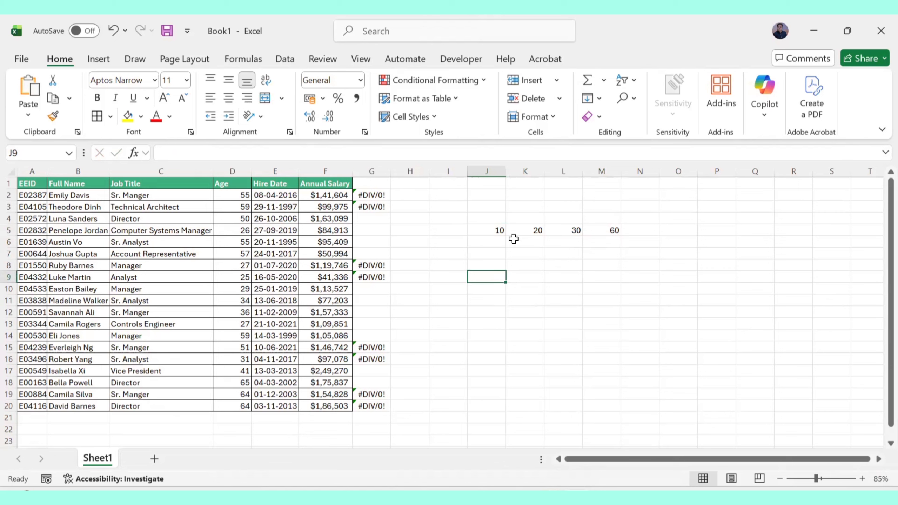
{"action": "left_click", "coordinate": [496, 232]}
{"action": "key", "text": "ctrl+shift+Right"}
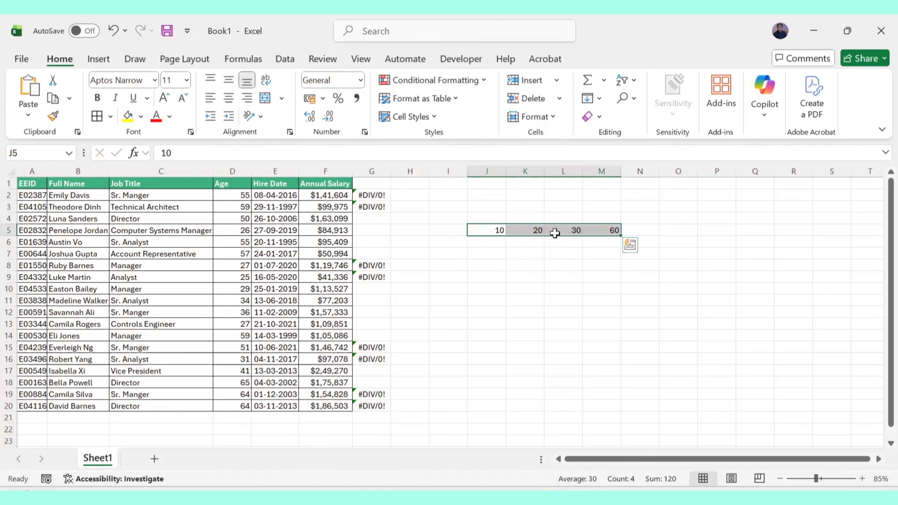
{"action": "left_click", "coordinate": [626, 103]}
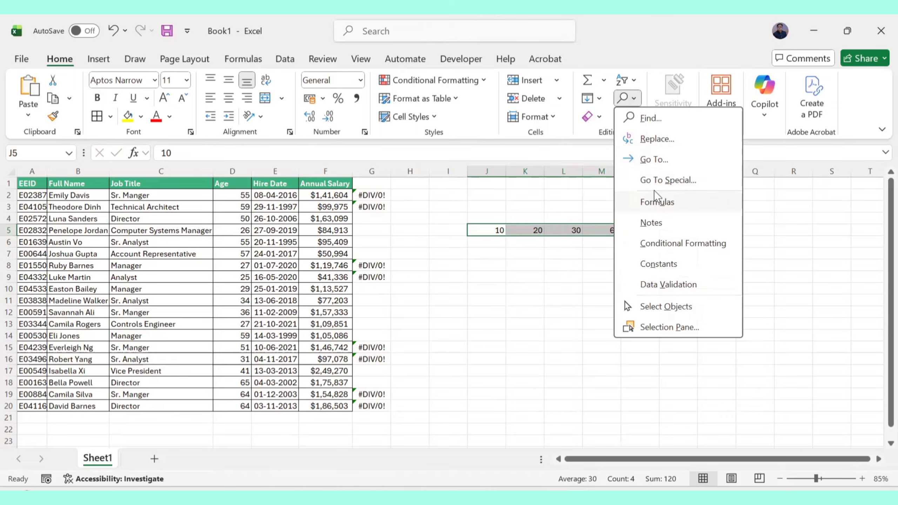
{"action": "left_click", "coordinate": [660, 179]}
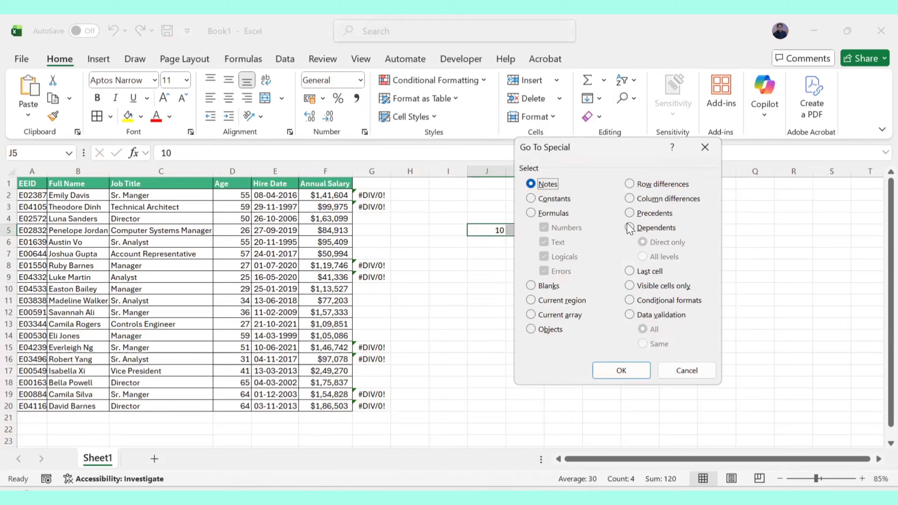
{"action": "left_click", "coordinate": [629, 229]}
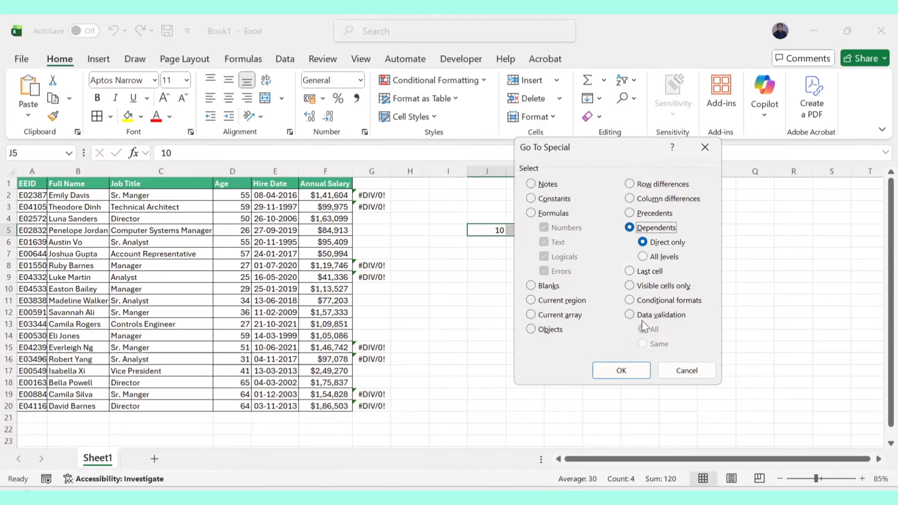
{"action": "left_click", "coordinate": [622, 370]}
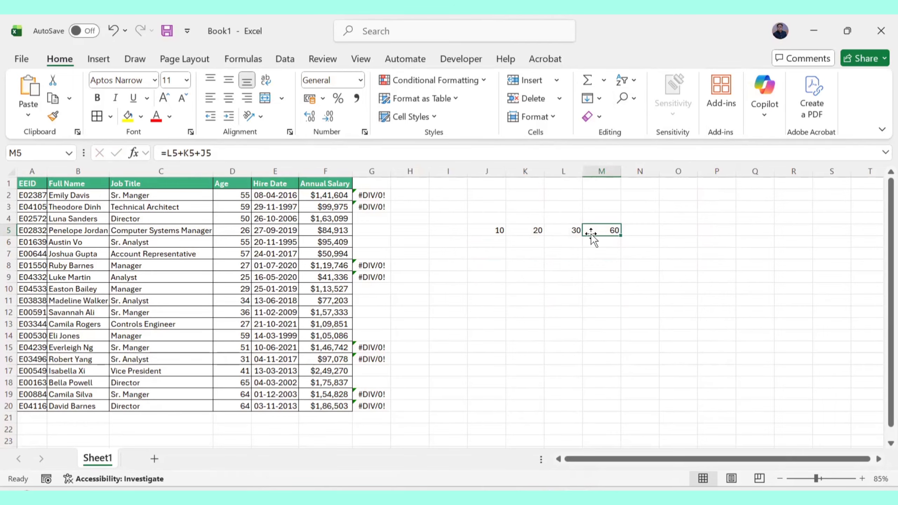
Inspect the formula in M5 and the cells it references.
{"action": "double_click", "coordinate": [608, 229]}
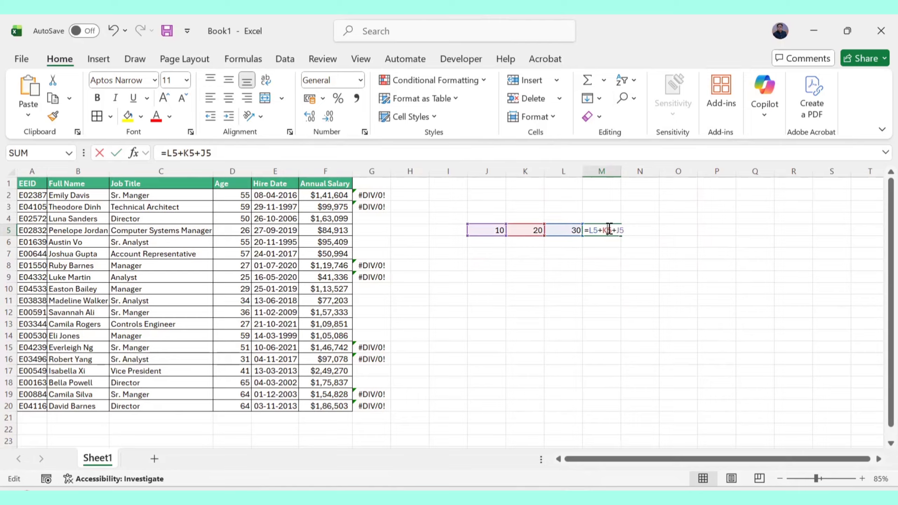
{"action": "left_click", "coordinate": [611, 276]}
{"action": "left_click", "coordinate": [609, 232]}
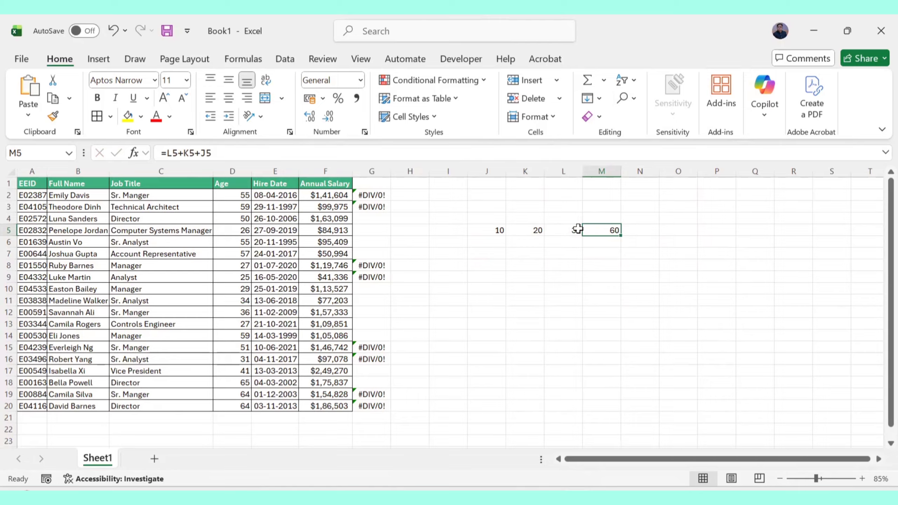
{"action": "left_click_drag", "start_coordinate": [579, 230], "coordinate": [475, 234]}
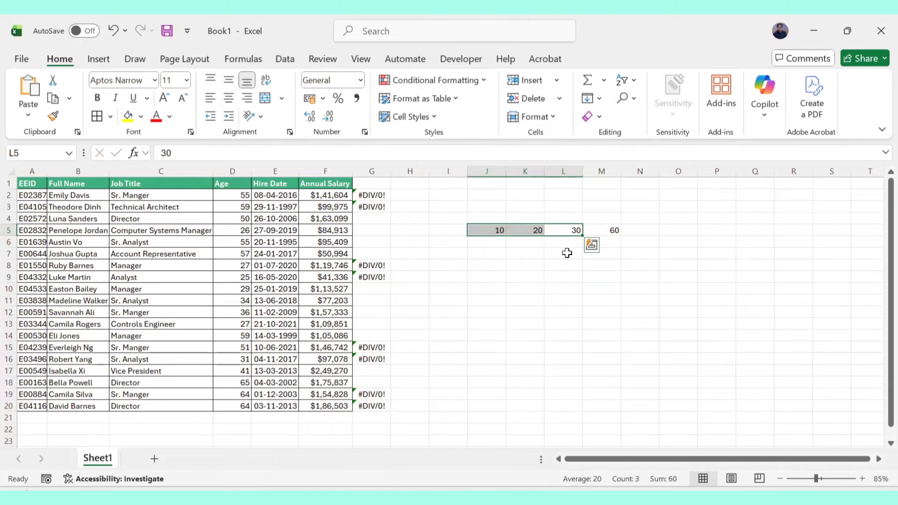
{"action": "double_click", "coordinate": [605, 230]}
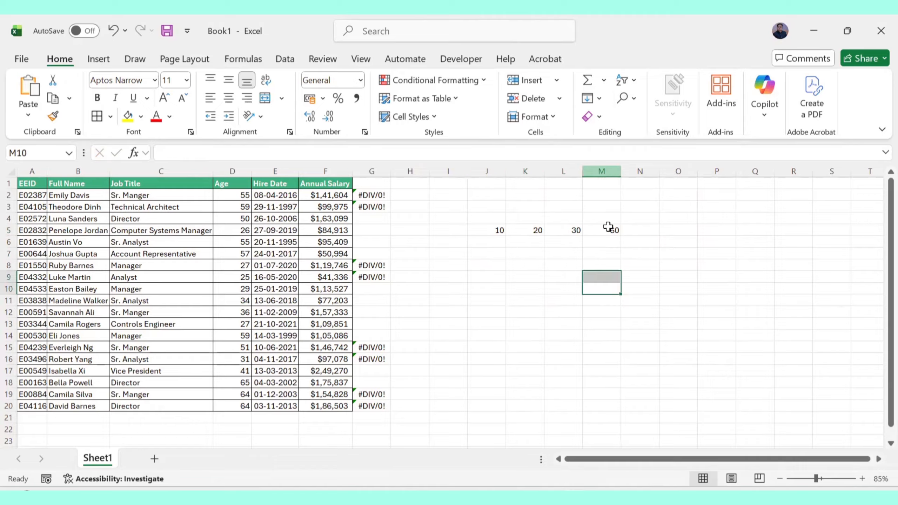
{"action": "left_click", "coordinate": [608, 229]}
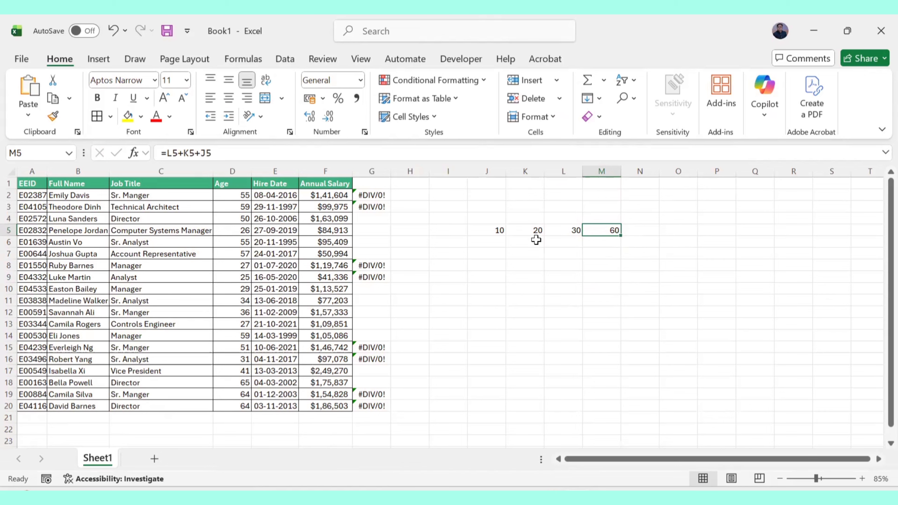
Select J5:M5 and use Go To Special with Precedents to select the cells feeding the formula.
{"action": "key", "text": "ctrl+shift+Left"}
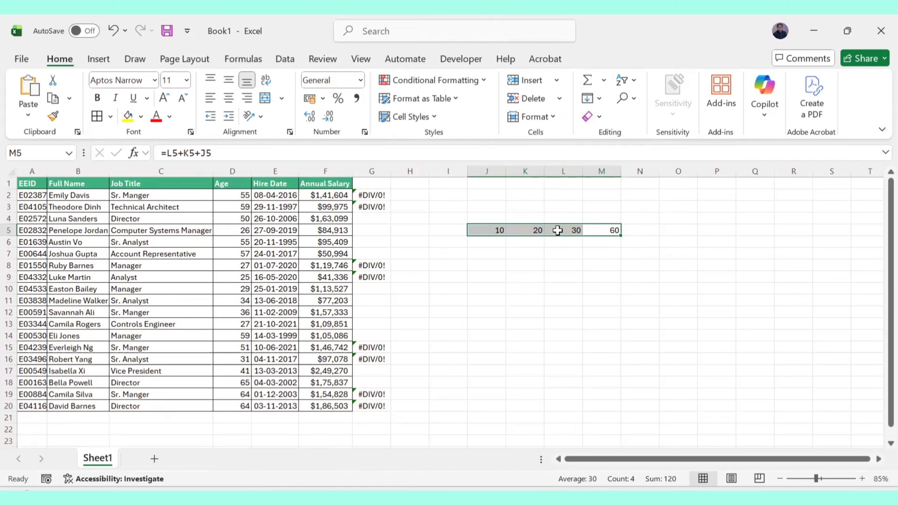
{"action": "right_click", "coordinate": [557, 230]}
{"action": "key", "text": "Escape"}
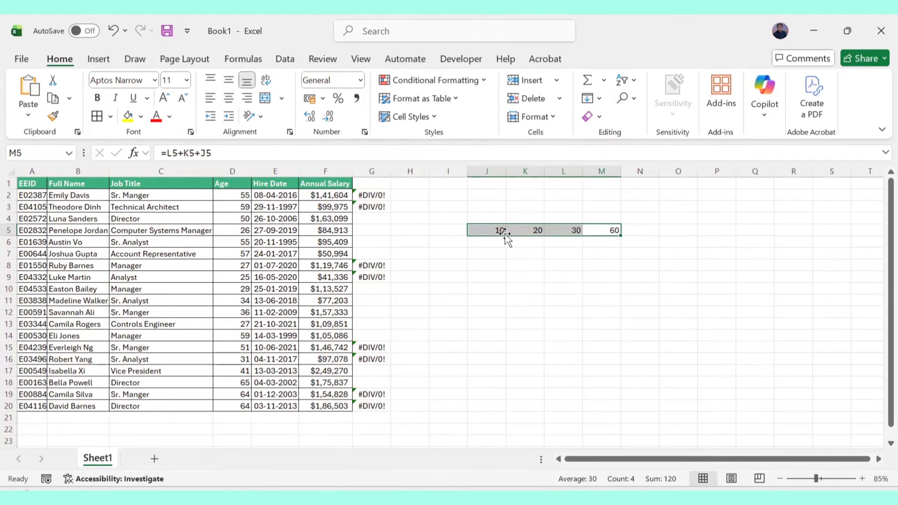
{"action": "left_click", "coordinate": [632, 99]}
{"action": "left_click", "coordinate": [656, 180]}
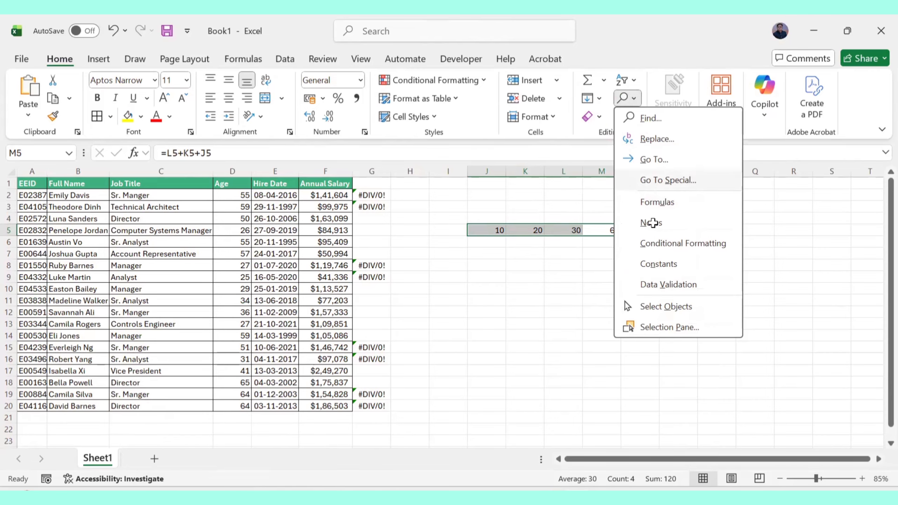
{"action": "left_click", "coordinate": [635, 214]}
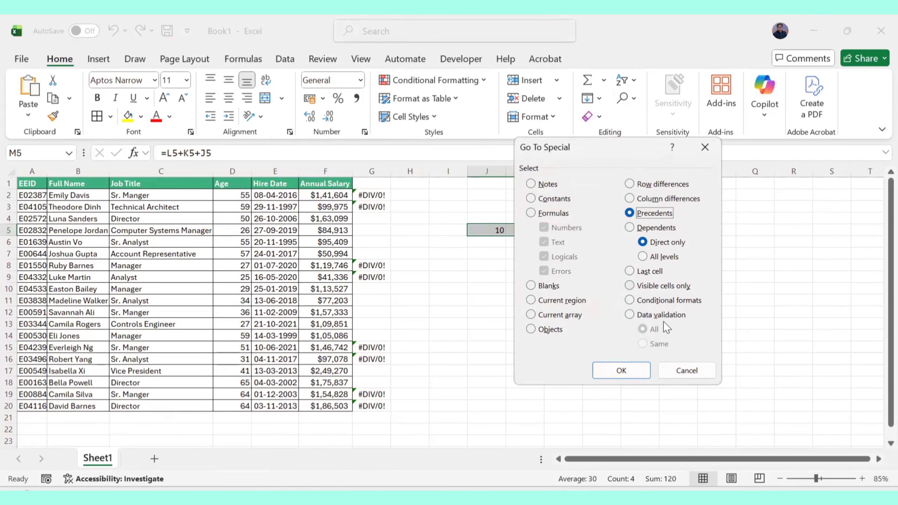
{"action": "left_click", "coordinate": [634, 369]}
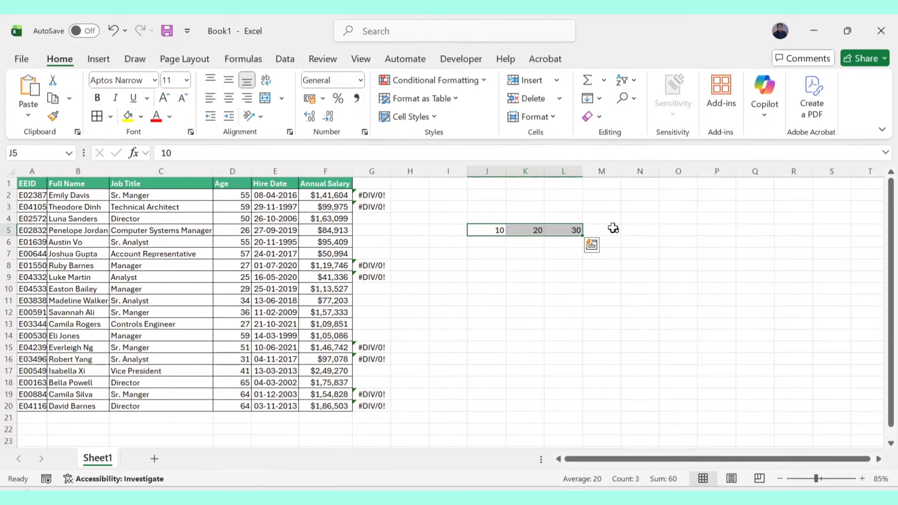
{"action": "key", "text": "alt+equal"}
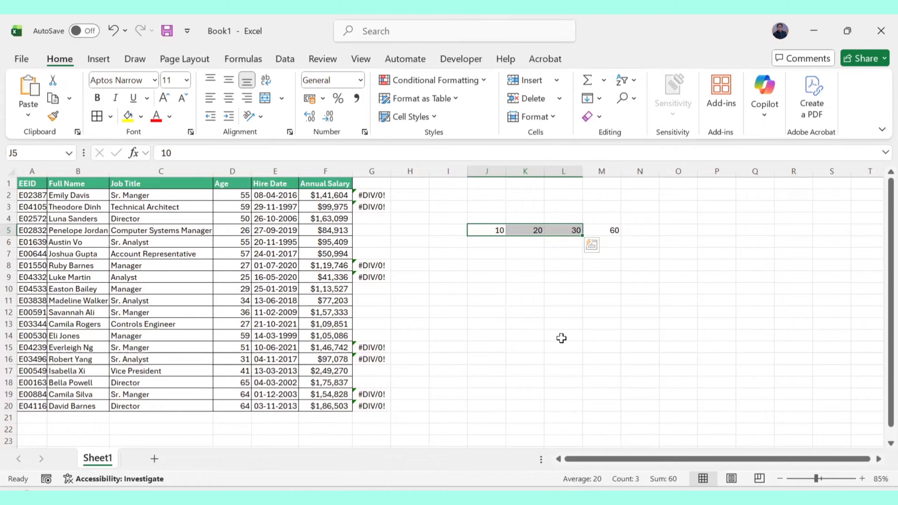
{"action": "left_click", "coordinate": [527, 346]}
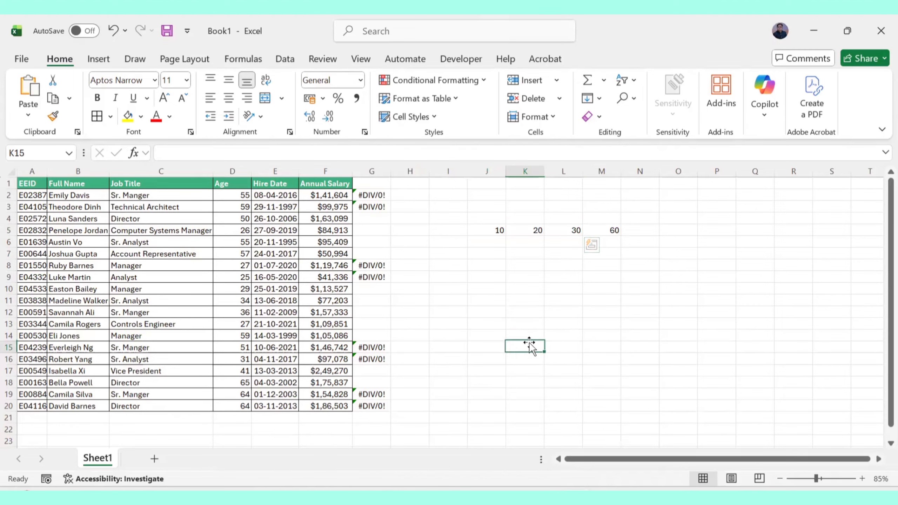
Select the whole table and run Go To Special with Objects, then dismiss the message.
{"action": "left_click", "coordinate": [32, 207]}
{"action": "key", "text": "ctrl+a"}
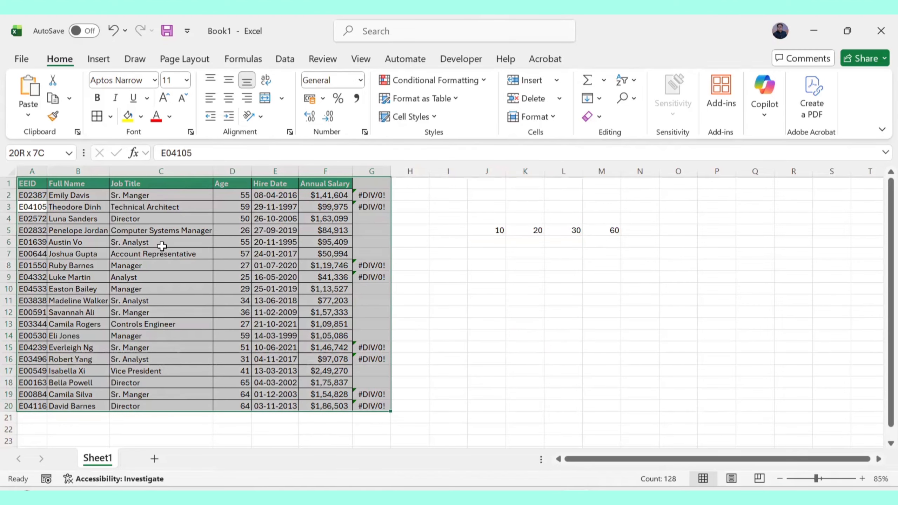
{"action": "right_click", "coordinate": [224, 252]}
{"action": "key", "text": "Escape"}
{"action": "left_click", "coordinate": [624, 98]}
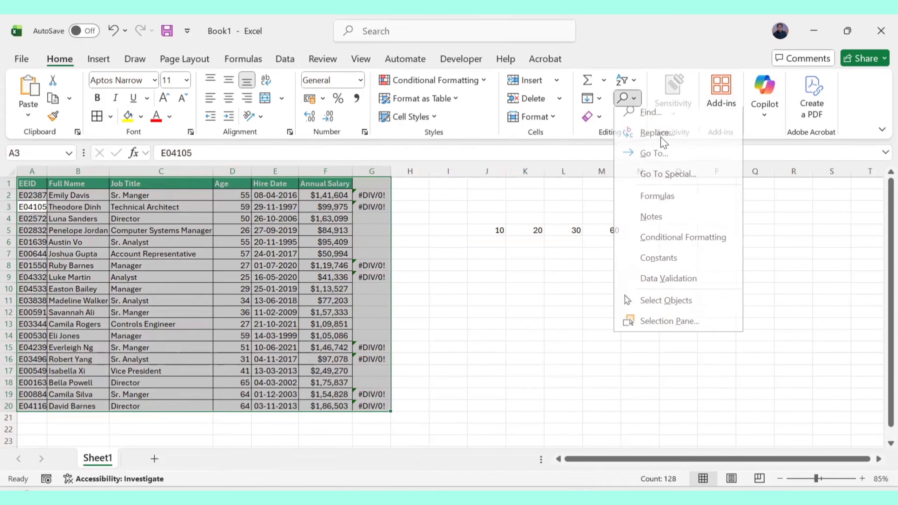
{"action": "left_click", "coordinate": [659, 177]}
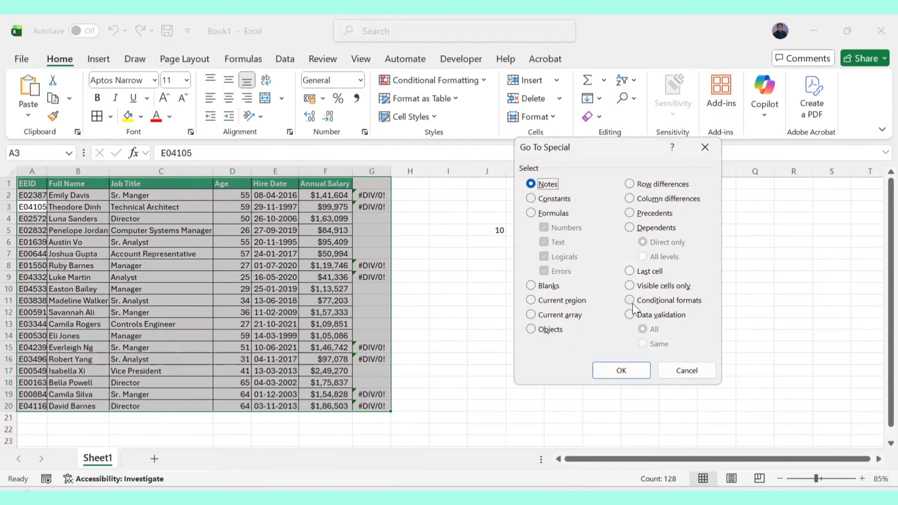
{"action": "left_click", "coordinate": [545, 326]}
{"action": "left_click", "coordinate": [630, 371]}
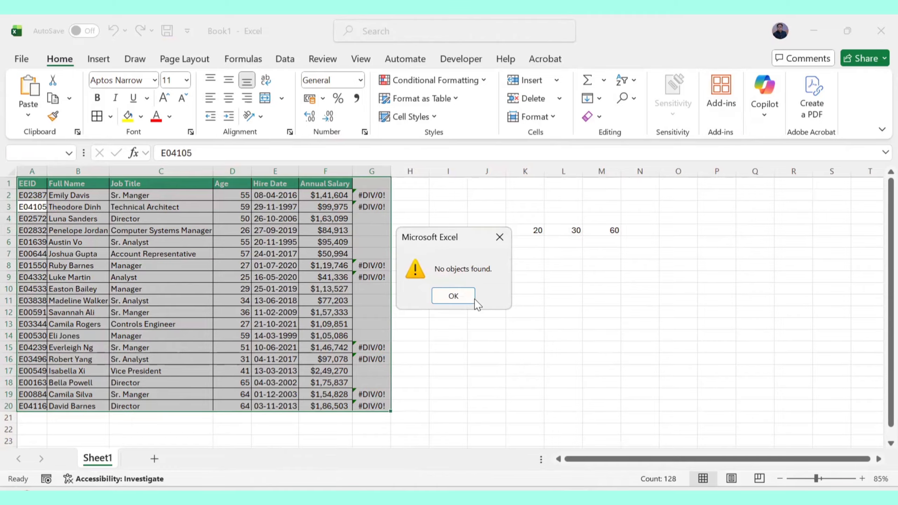
{"action": "left_click", "coordinate": [499, 237]}
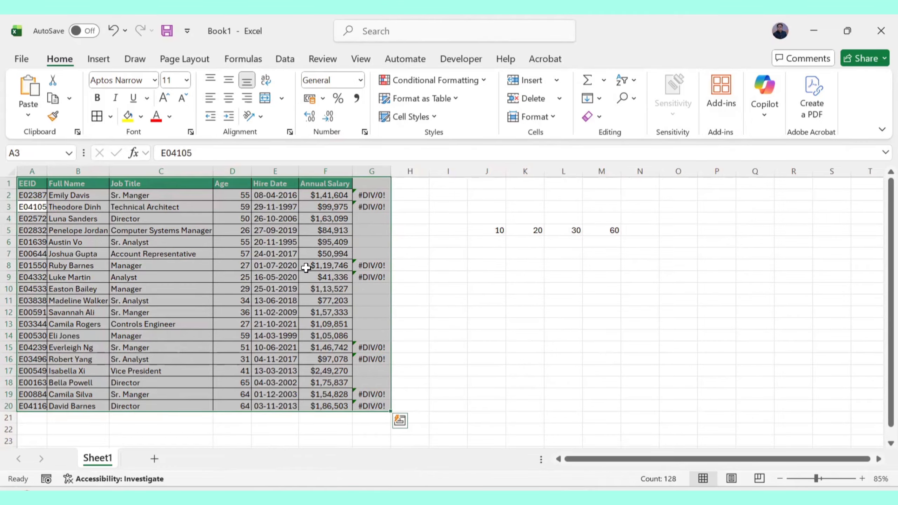
Run Go To Special with Conditional formats on the table selection and dismiss the message.
{"action": "left_click", "coordinate": [598, 116]}
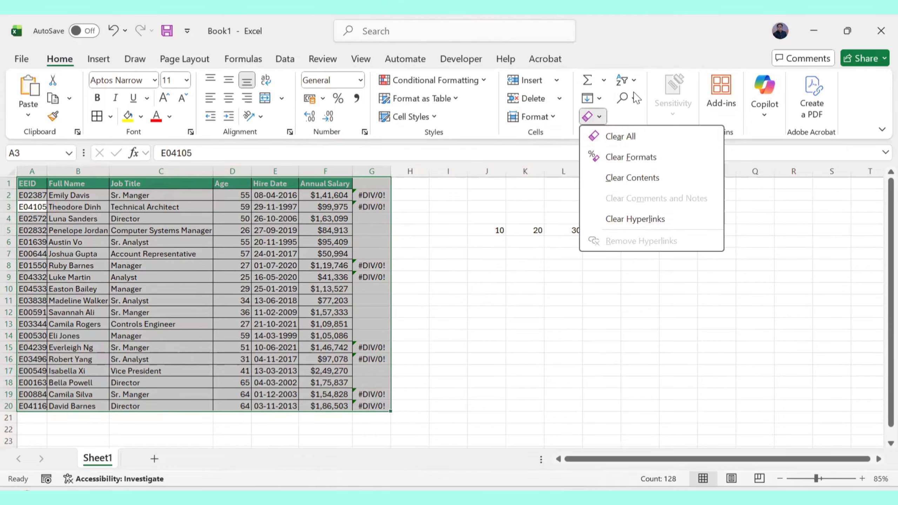
{"action": "left_click", "coordinate": [626, 98]}
{"action": "left_click", "coordinate": [667, 181]}
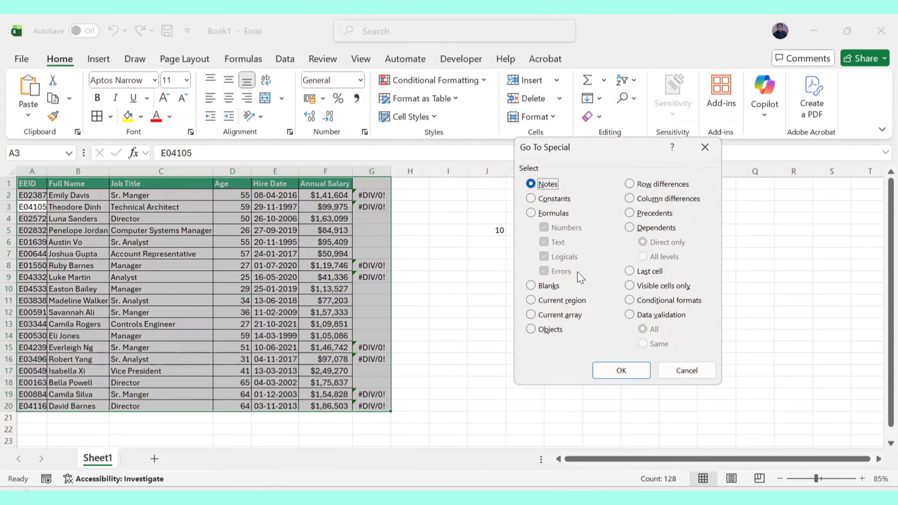
{"action": "left_click", "coordinate": [673, 299]}
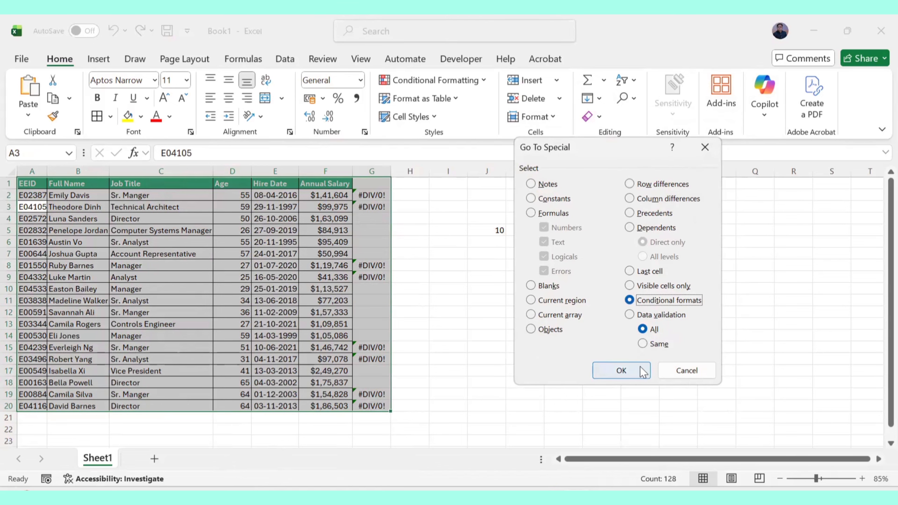
{"action": "left_click", "coordinate": [628, 367]}
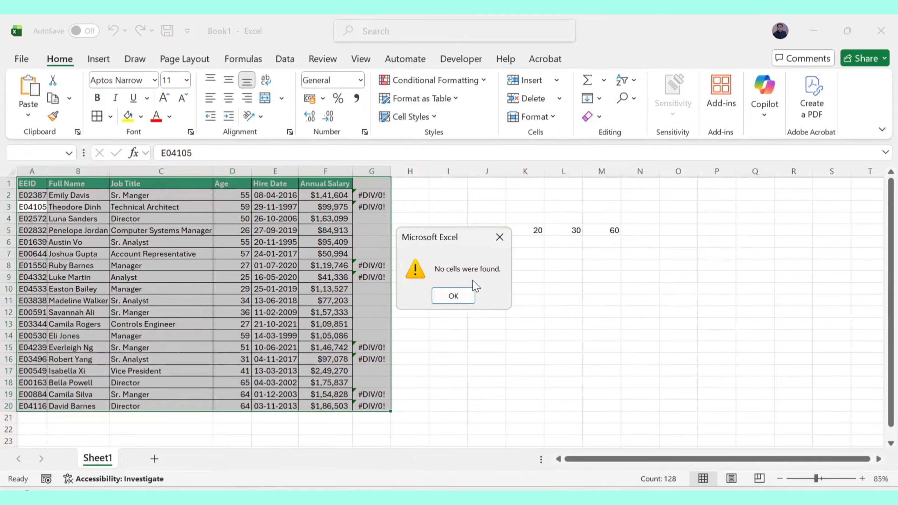
{"action": "left_click", "coordinate": [499, 237]}
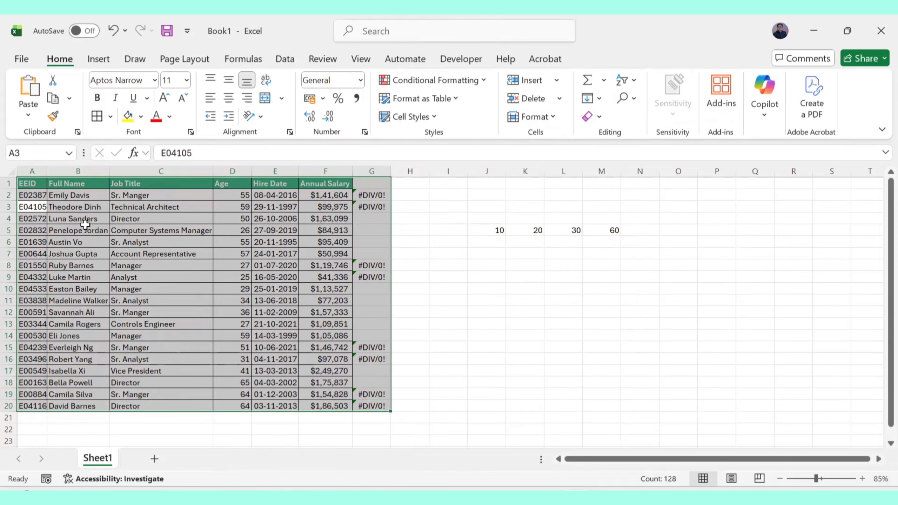
Apply the Green - Yellow - Red color scale to the Annual Salary cells F2:F20.
{"action": "left_click", "coordinate": [163, 229]}
{"action": "left_click", "coordinate": [32, 197]}
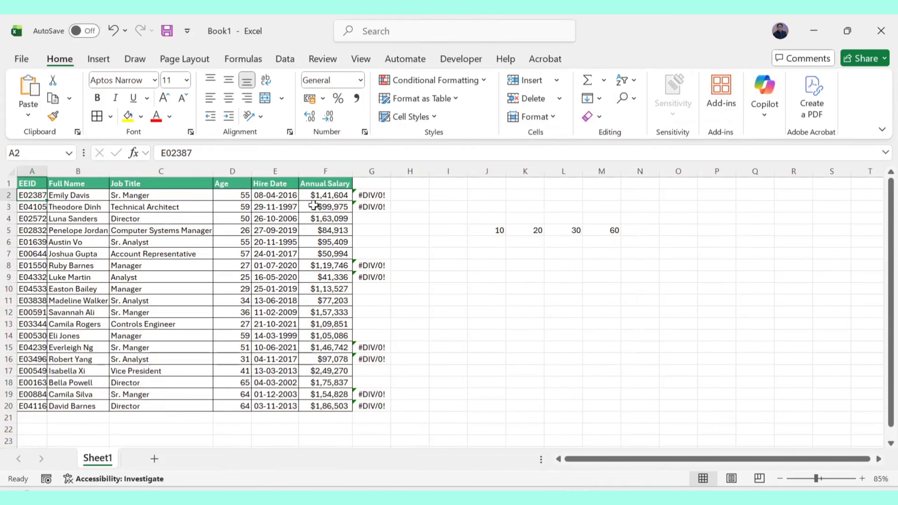
{"action": "left_click_drag", "start_coordinate": [330, 195], "coordinate": [322, 405]}
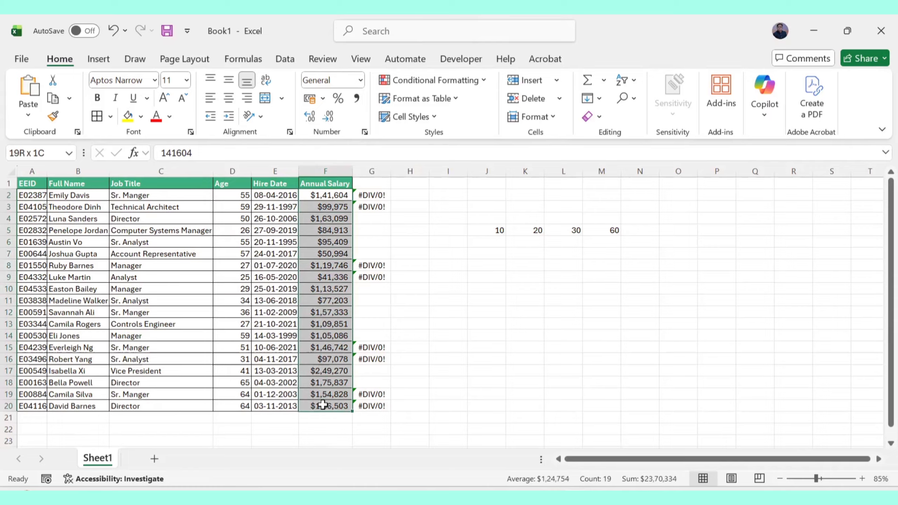
{"action": "left_click", "coordinate": [435, 80]}
{"action": "mouse_move", "coordinate": [427, 193]}
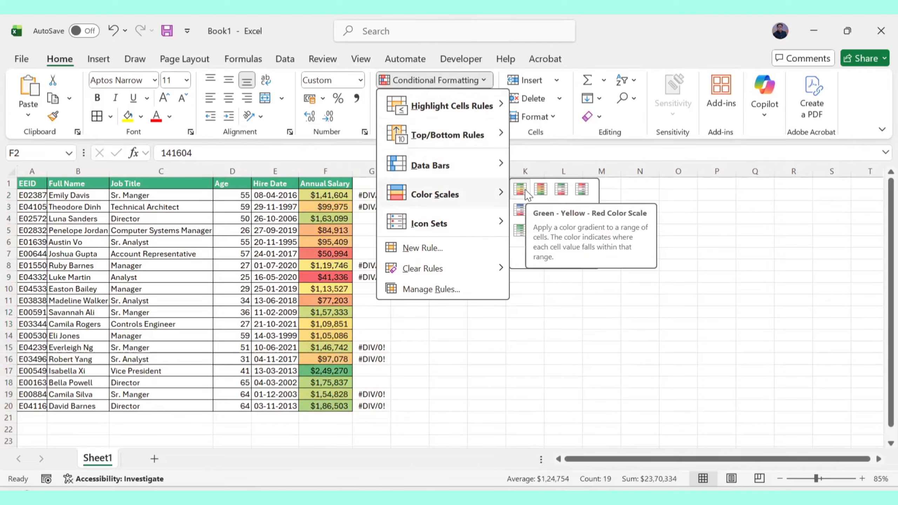
{"action": "left_click", "coordinate": [525, 190]}
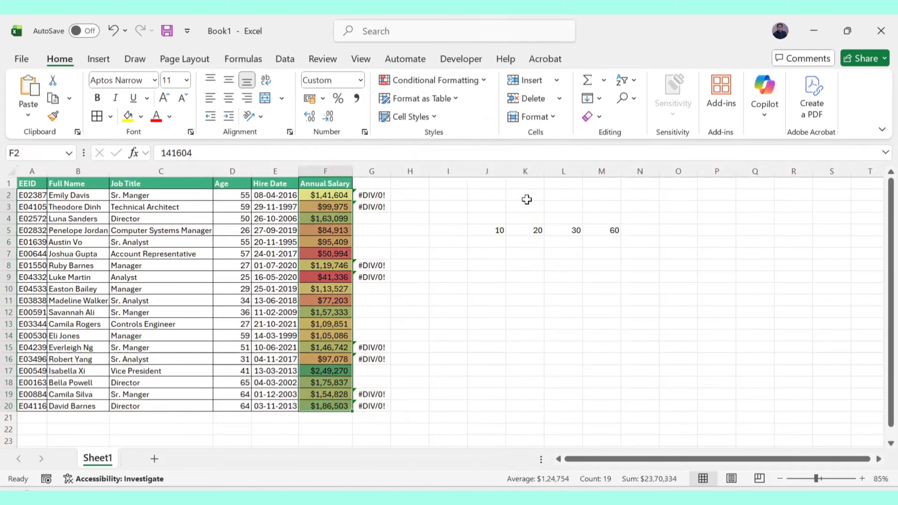
Inspect the color-scaled salary cells in column F one by one.
{"action": "left_click", "coordinate": [459, 300]}
{"action": "left_click", "coordinate": [342, 370]}
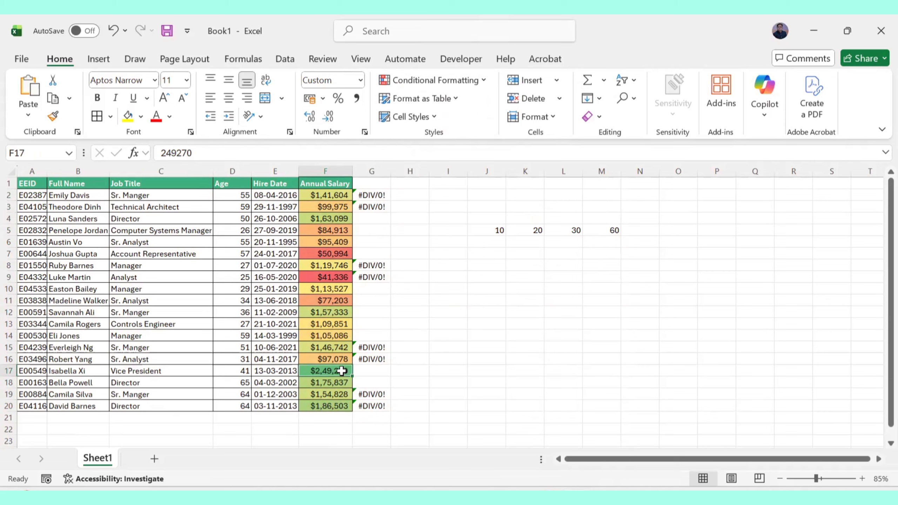
{"action": "left_click", "coordinate": [329, 253]}
{"action": "left_click", "coordinate": [334, 277]}
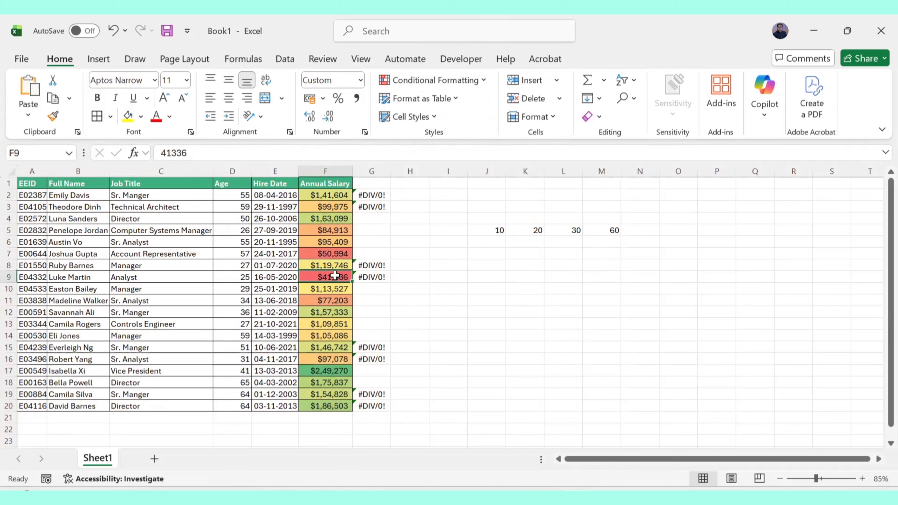
{"action": "left_click", "coordinate": [334, 253]}
{"action": "left_click", "coordinate": [335, 277]}
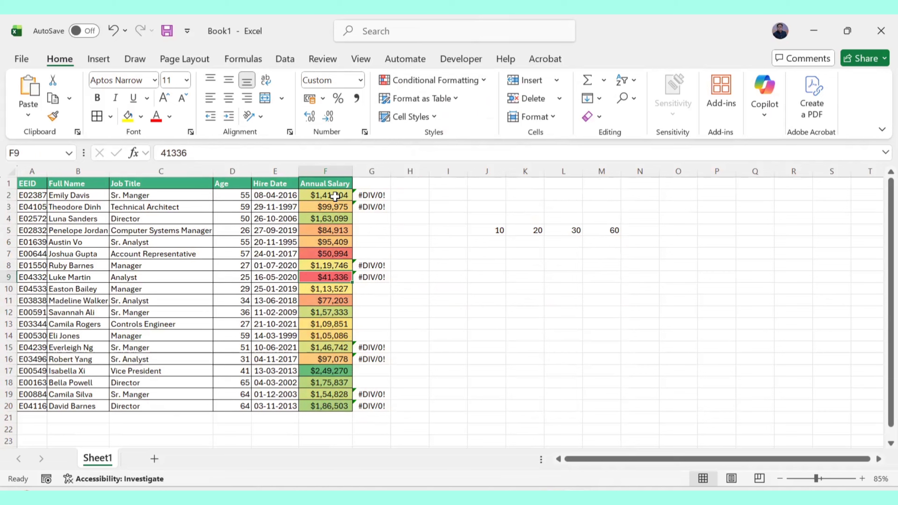
{"action": "left_click_drag", "start_coordinate": [335, 197], "coordinate": [335, 407]}
{"action": "left_click", "coordinate": [541, 312]}
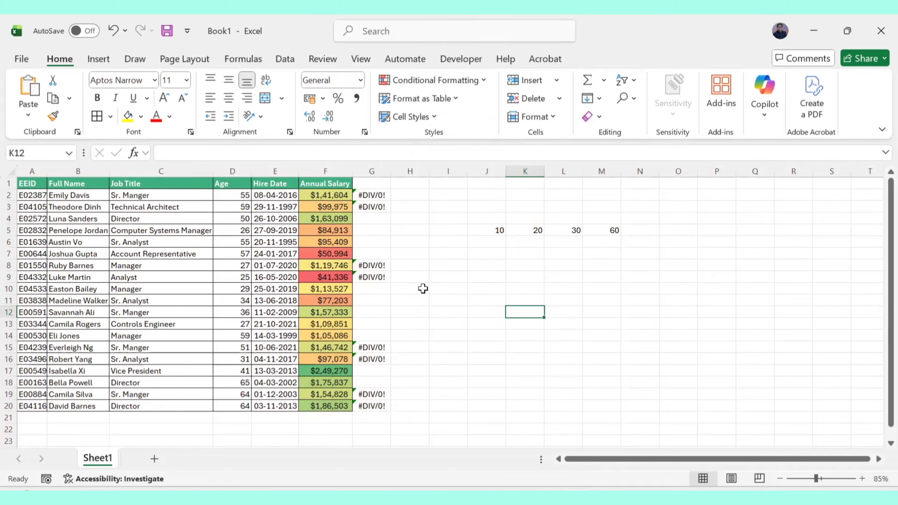
Select the table and use Go To Special with Conditional formats to select the formatted cells.
{"action": "left_click", "coordinate": [185, 300]}
{"action": "key", "text": "ctrl+a"}
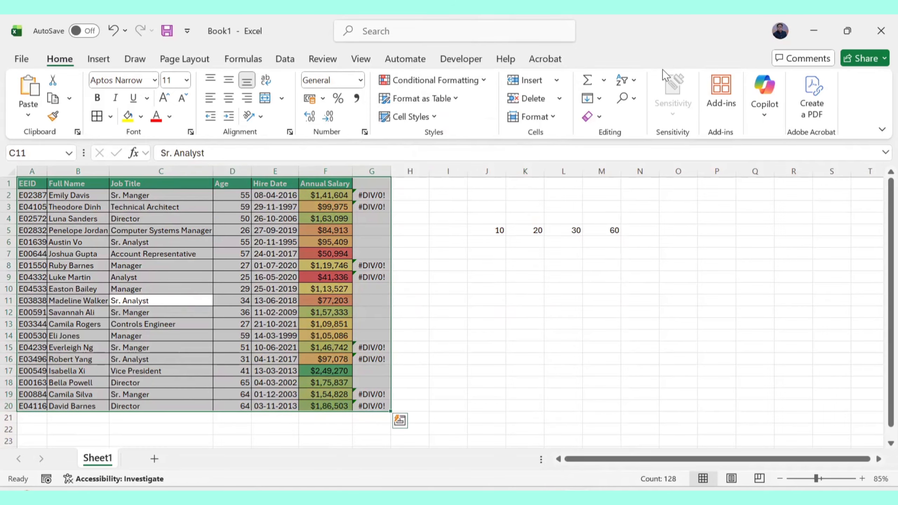
{"action": "left_click", "coordinate": [627, 104]}
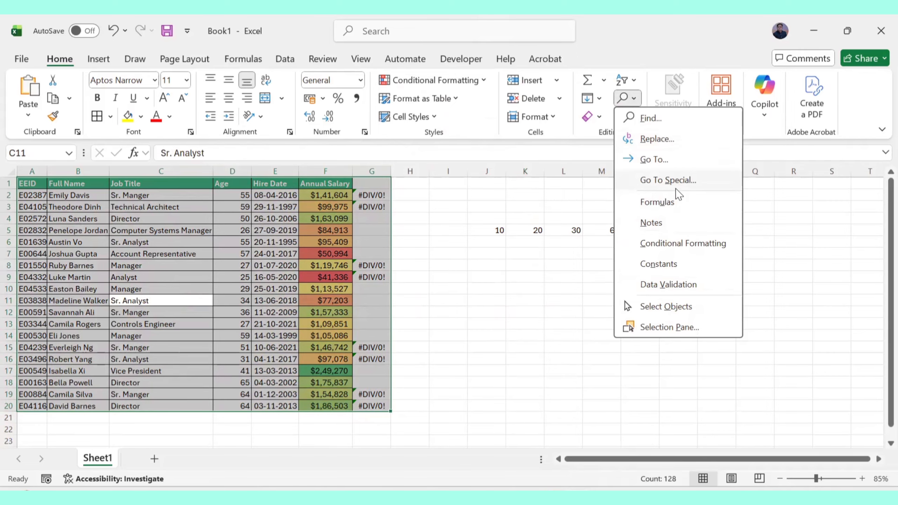
{"action": "left_click", "coordinate": [673, 180]}
{"action": "left_click", "coordinate": [632, 300]}
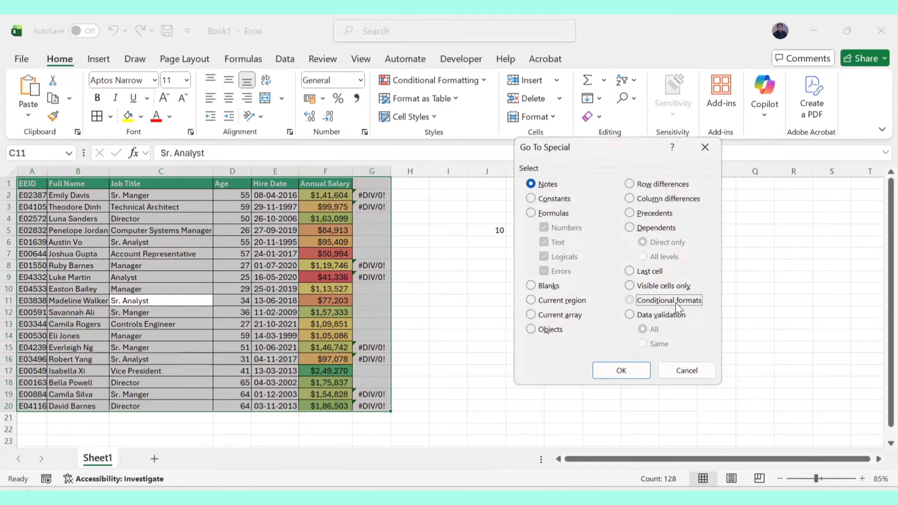
{"action": "left_click", "coordinate": [627, 373]}
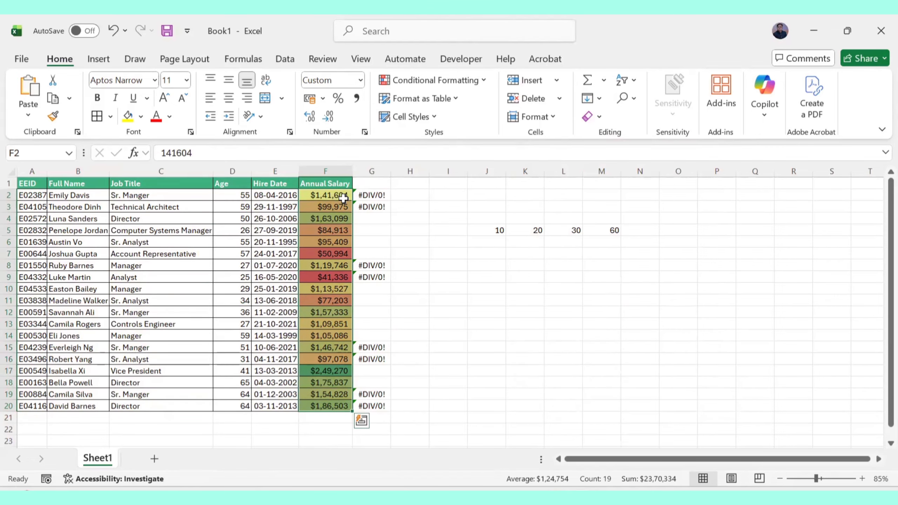
{"action": "left_click", "coordinate": [436, 322]}
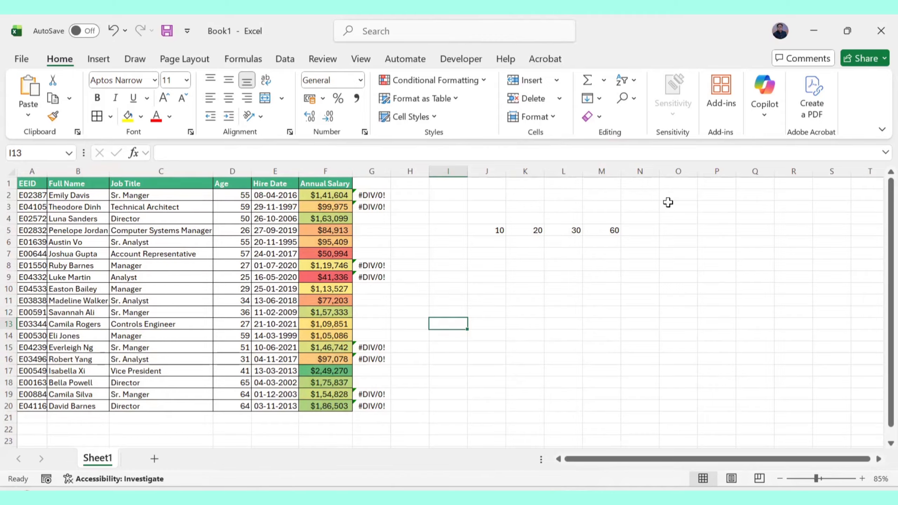
Switch to the Excel Course FigJam board and tick off Find and Replace, writing 'find' beside it.
{"action": "key", "text": "ctrl+2"}
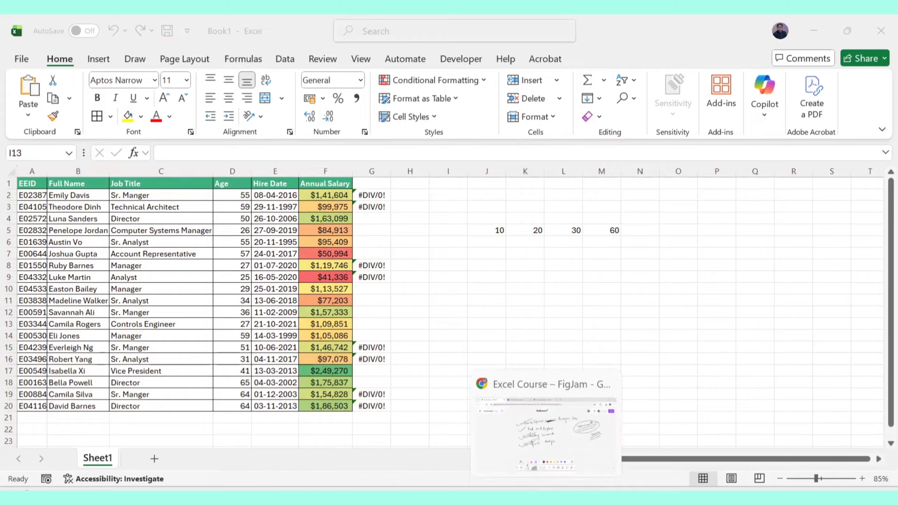
{"action": "left_click", "coordinate": [551, 425]}
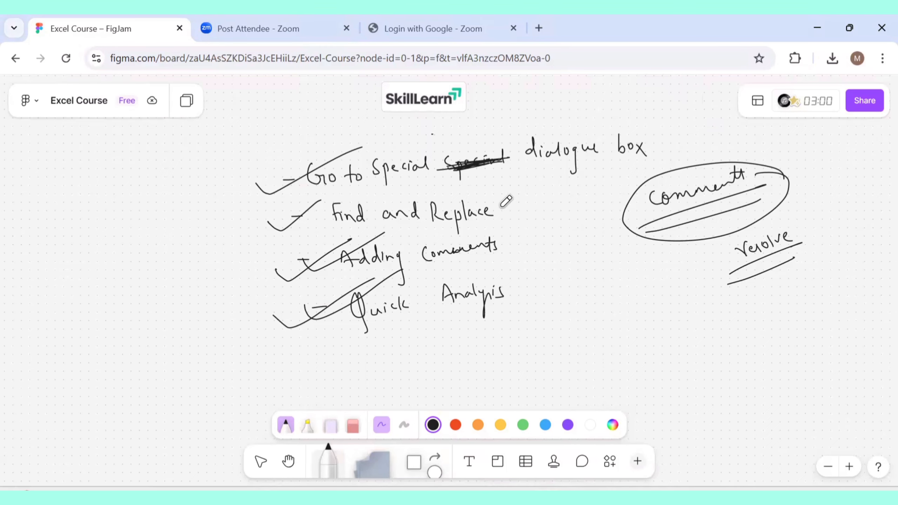
{"action": "mouse_move", "coordinate": [502, 208]}
{"action": "left_mouse_down"}
{"action": "mouse_move", "coordinate": [555, 184]}
{"action": "mouse_move", "coordinate": [564, 191]}
{"action": "left_mouse_up"}
{"action": "mouse_move", "coordinate": [549, 223]}
{"action": "left_mouse_down"}
{"action": "mouse_move", "coordinate": [556, 270]}
{"action": "mouse_move", "coordinate": [571, 241]}
{"action": "mouse_move", "coordinate": [583, 238]}
{"action": "mouse_move", "coordinate": [593, 252]}
{"action": "left_mouse_up"}
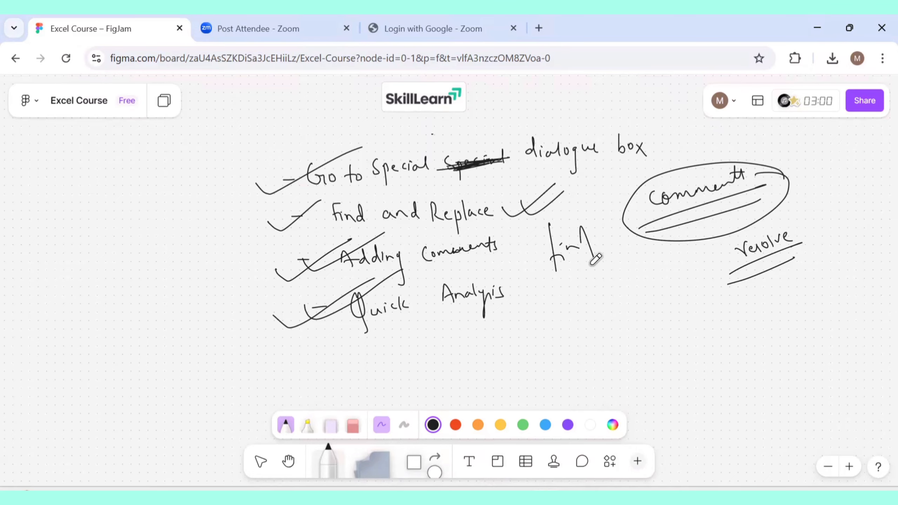
{"action": "mouse_move", "coordinate": [572, 291]}
{"action": "left_mouse_down"}
{"action": "mouse_move", "coordinate": [578, 297]}
{"action": "mouse_move", "coordinate": [647, 270]}
{"action": "mouse_move", "coordinate": [638, 279]}
{"action": "left_mouse_up"}
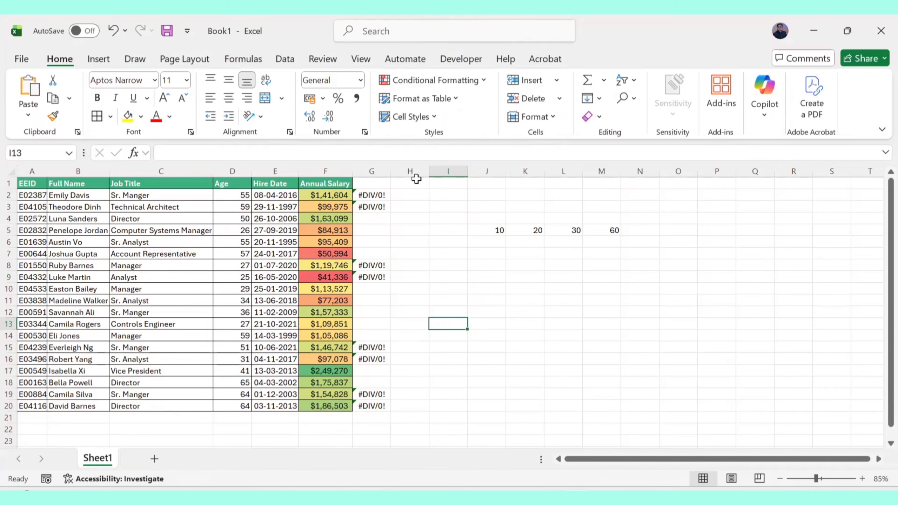
Undo the color scale on the salaries and clear the sample numbers in J5:O7.
{"action": "key", "text": "ctrl+z"}
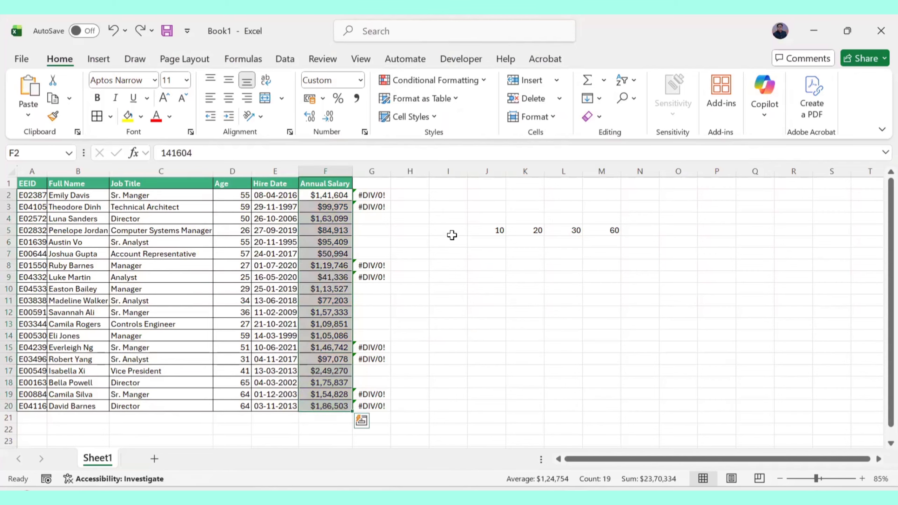
{"action": "left_click_drag", "start_coordinate": [473, 233], "coordinate": [664, 250]}
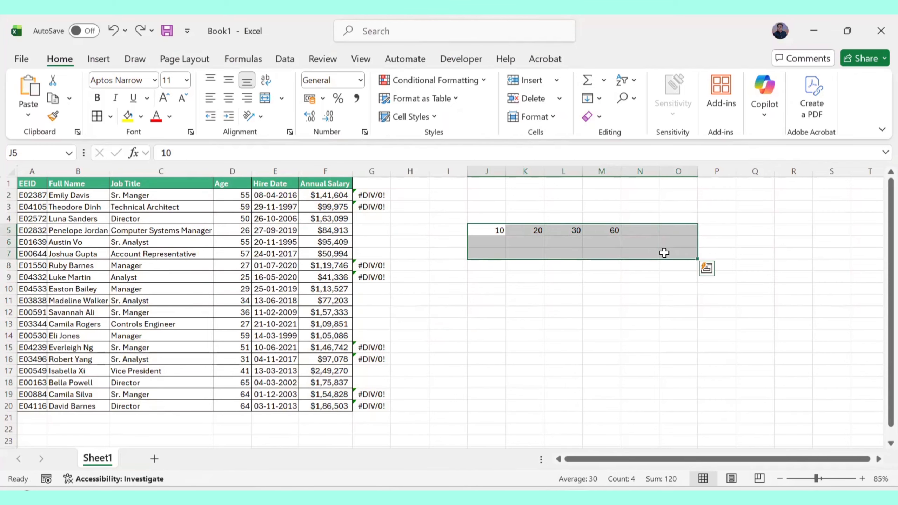
{"action": "key", "text": "Delete"}
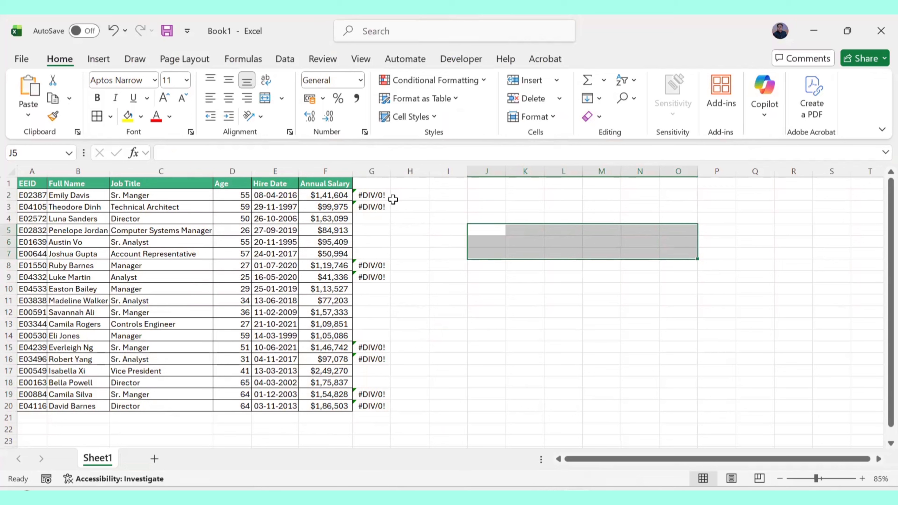
Clear the #DIV/0! error formulas in G2:G20.
{"action": "left_click_drag", "start_coordinate": [378, 195], "coordinate": [374, 399]}
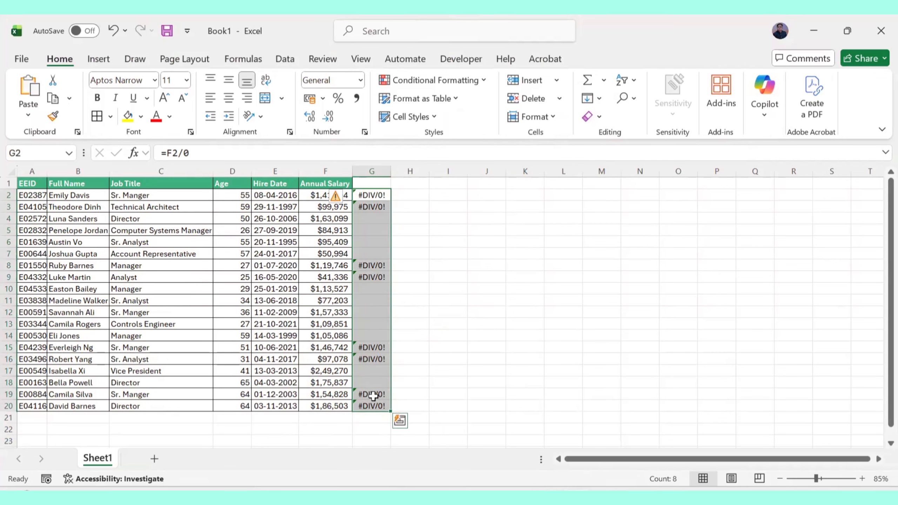
{"action": "key", "text": "Delete"}
{"action": "left_click", "coordinate": [558, 264]}
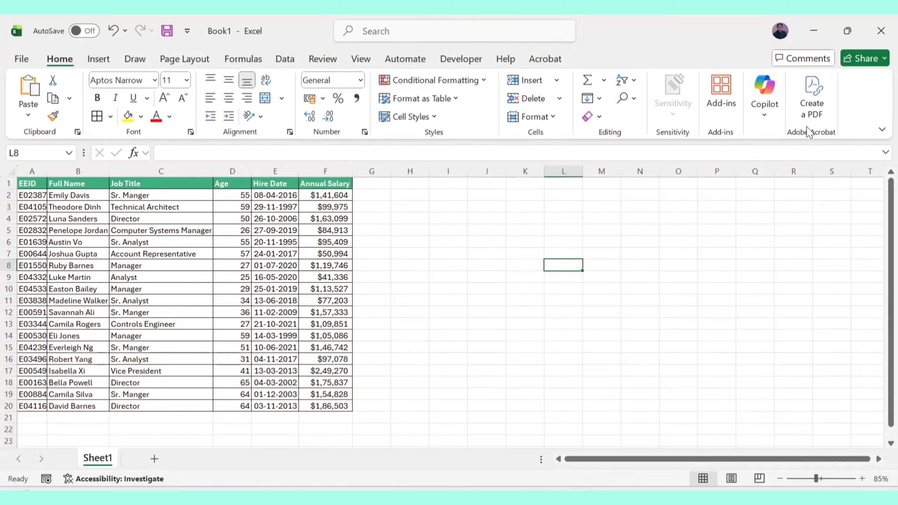
Ink a circled 5,00,000 on the sheet with the note 'find the information about a particular employee'.
{"action": "key", "text": "ctrl+2"}
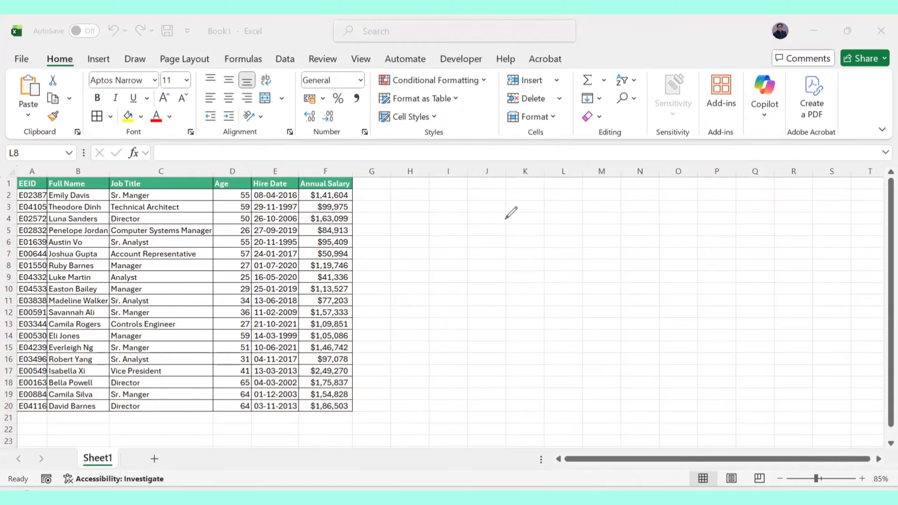
{"action": "mouse_move", "coordinate": [519, 219]}
{"action": "left_mouse_down"}
{"action": "mouse_move", "coordinate": [505, 236]}
{"action": "mouse_move", "coordinate": [521, 242]}
{"action": "left_mouse_up"}
{"action": "left_click", "coordinate": [521, 235]}
{"action": "mouse_move", "coordinate": [530, 220]}
{"action": "left_mouse_down"}
{"action": "mouse_move", "coordinate": [548, 227]}
{"action": "mouse_move", "coordinate": [588, 193]}
{"action": "mouse_move", "coordinate": [575, 227]}
{"action": "mouse_move", "coordinate": [569, 200]}
{"action": "left_mouse_up"}
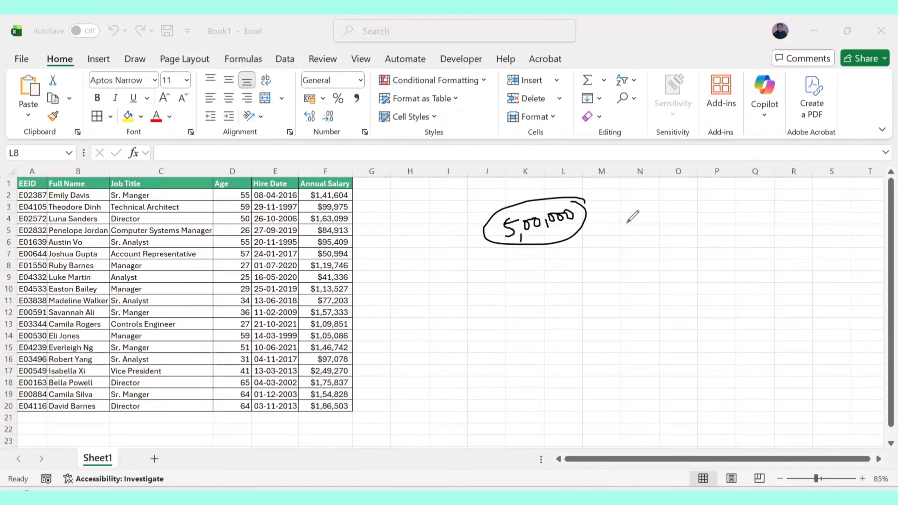
{"action": "mouse_move", "coordinate": [641, 200]}
{"action": "left_mouse_down"}
{"action": "mouse_move", "coordinate": [625, 230]}
{"action": "mouse_move", "coordinate": [647, 213]}
{"action": "mouse_move", "coordinate": [658, 217]}
{"action": "mouse_move", "coordinate": [665, 198]}
{"action": "mouse_move", "coordinate": [731, 202]}
{"action": "mouse_move", "coordinate": [721, 198]}
{"action": "mouse_move", "coordinate": [777, 189]}
{"action": "mouse_move", "coordinate": [800, 198]}
{"action": "left_mouse_up"}
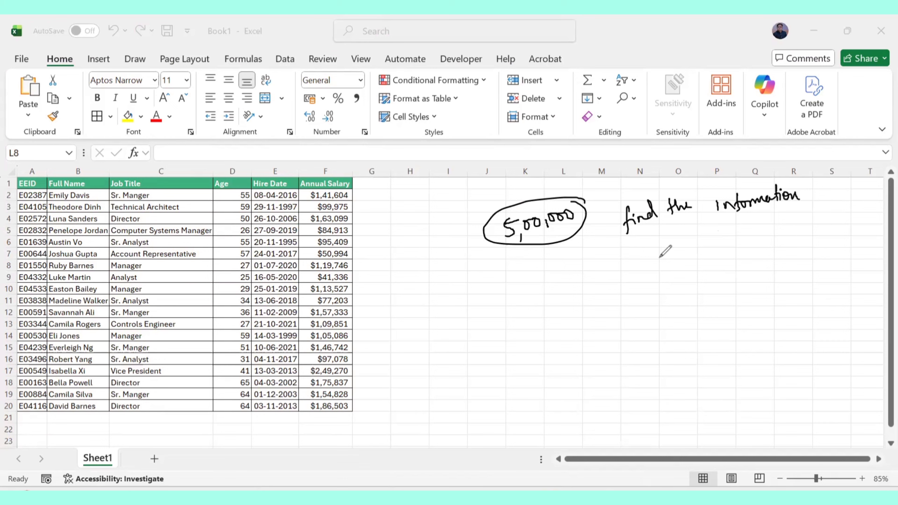
{"action": "mouse_move", "coordinate": [628, 262]}
{"action": "left_mouse_down"}
{"action": "mouse_move", "coordinate": [652, 245]}
{"action": "mouse_move", "coordinate": [668, 256]}
{"action": "mouse_move", "coordinate": [682, 242]}
{"action": "mouse_move", "coordinate": [732, 244]}
{"action": "mouse_move", "coordinate": [739, 228]}
{"action": "mouse_move", "coordinate": [764, 221]}
{"action": "left_mouse_up"}
{"action": "left_click_drag", "start_coordinate": [755, 218], "coordinate": [807, 213]}
{"action": "left_click_drag", "start_coordinate": [655, 283], "coordinate": [742, 263]}
Switch to File Explorer and open Employee Sample Data.xlsx from the Excel Course folder.
{"action": "key", "text": "alt+Tab"}
{"action": "double_click", "coordinate": [232, 215]}
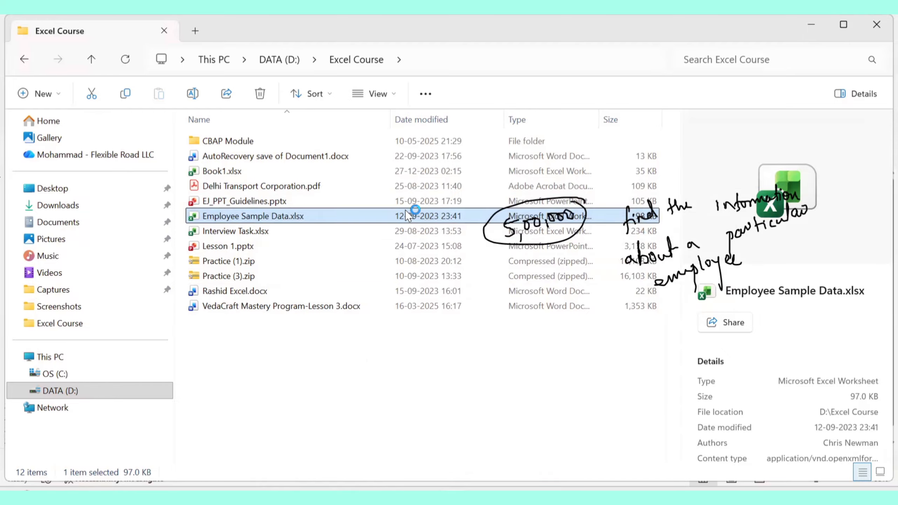